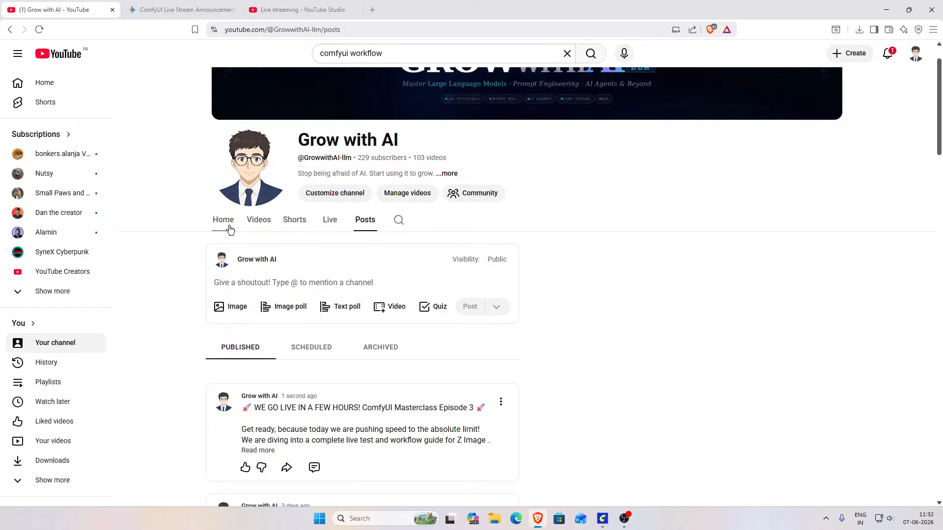
# Step: Show the YouTube channel's home page and open a new browser tab
pyautogui.click(229, 229)
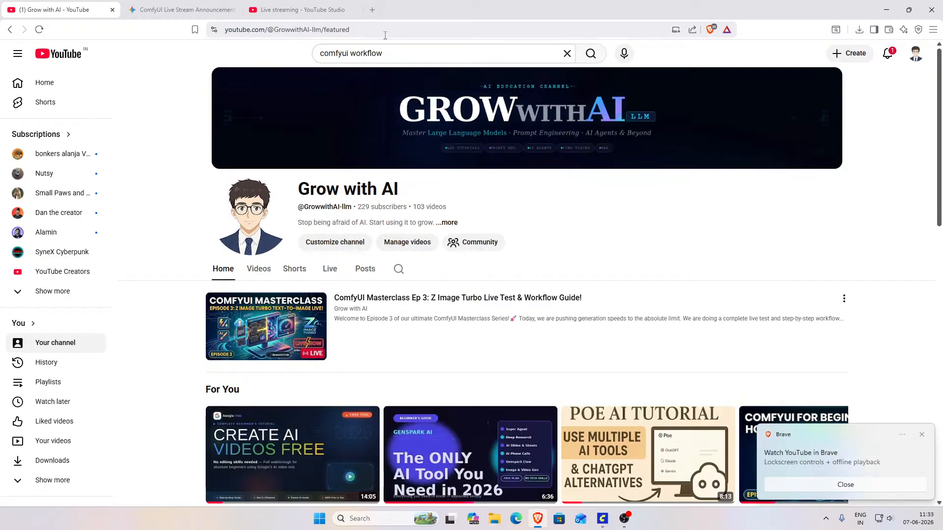
pyautogui.click(372, 12)
# Step: Check the running stream in OBS and view the whole Z Image Turbo workflow graph in ComfyUI
pyautogui.click(633, 518)
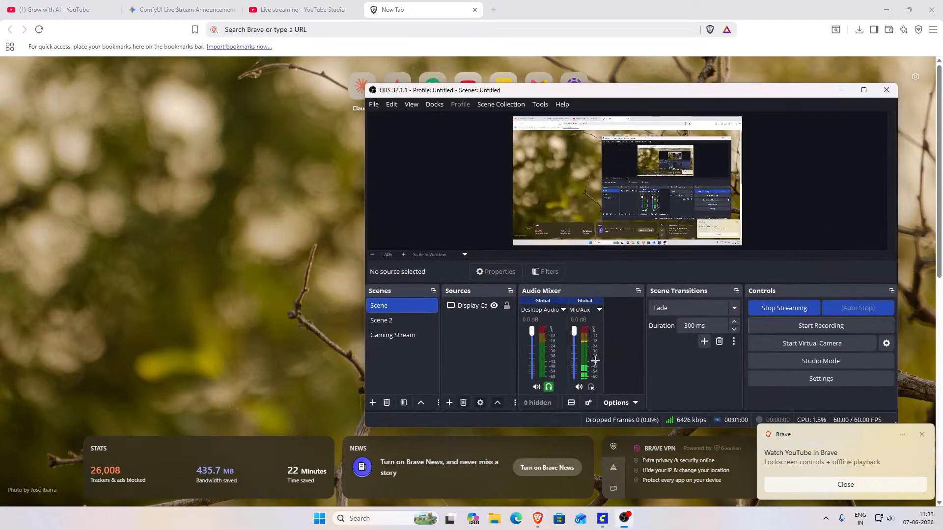
pyautogui.click(632, 517)
pyautogui.click(603, 519)
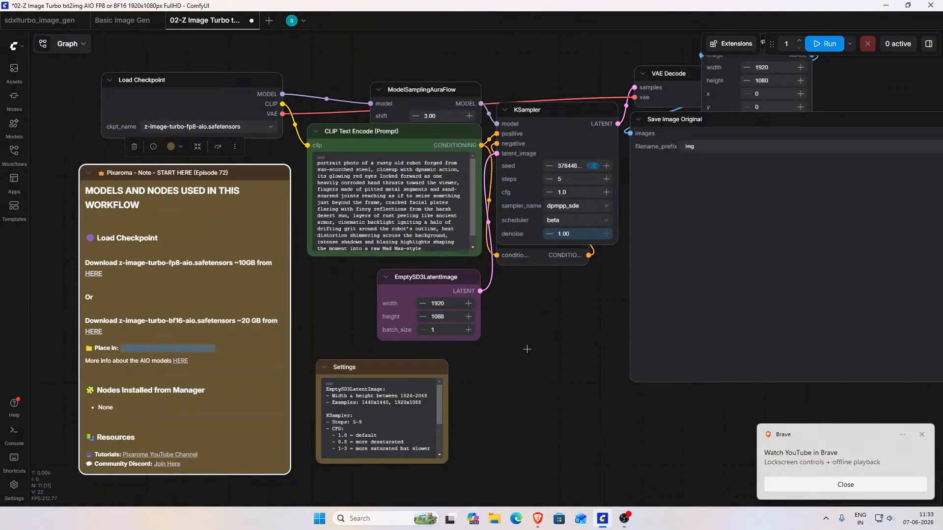
pyautogui.moveTo(540, 367); pyautogui.dragTo(480, 377)
pyautogui.scroll(-3, 392, 384)
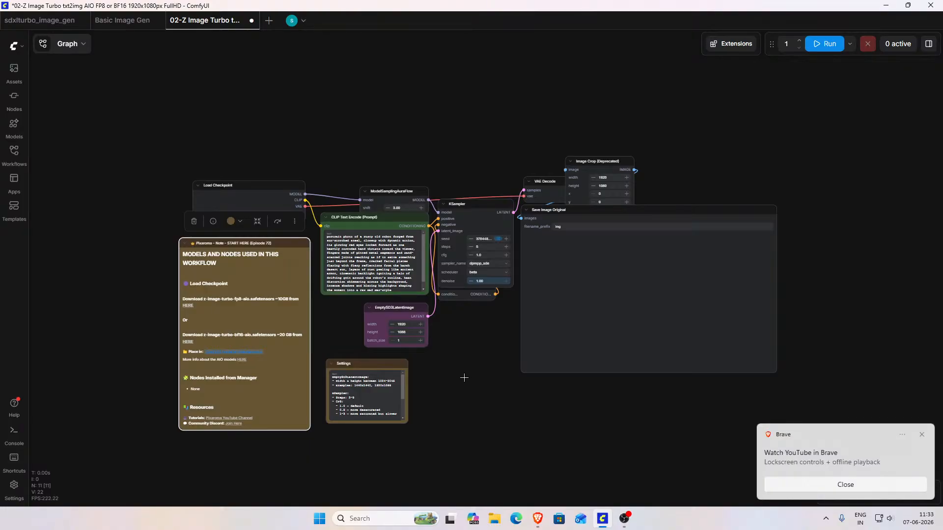
# Step: Search the web in Brave for "z image turbo model" and open the Tongyi-MAI/Z-Image-Turbo page on Hugging Face, dismissing its inference popup
pyautogui.click(538, 519)
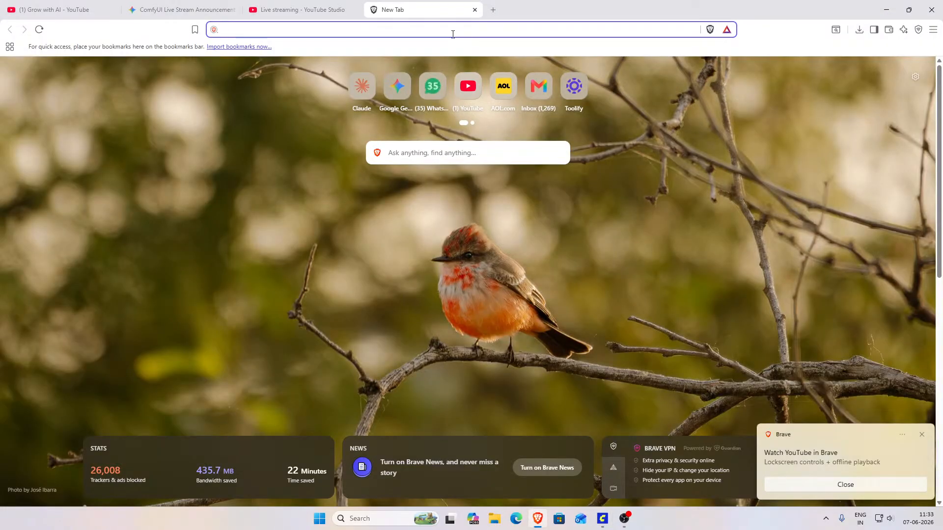
pyautogui.write('z ')
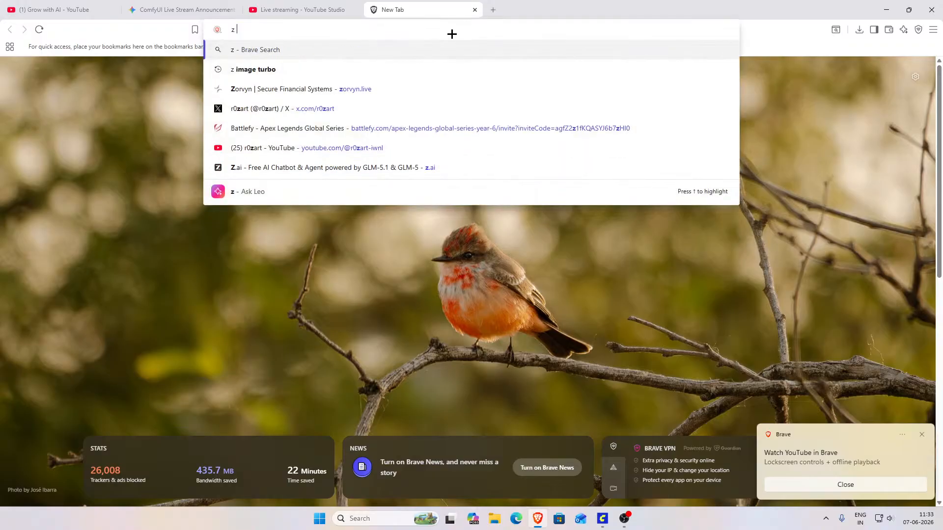
pyautogui.write('image ')
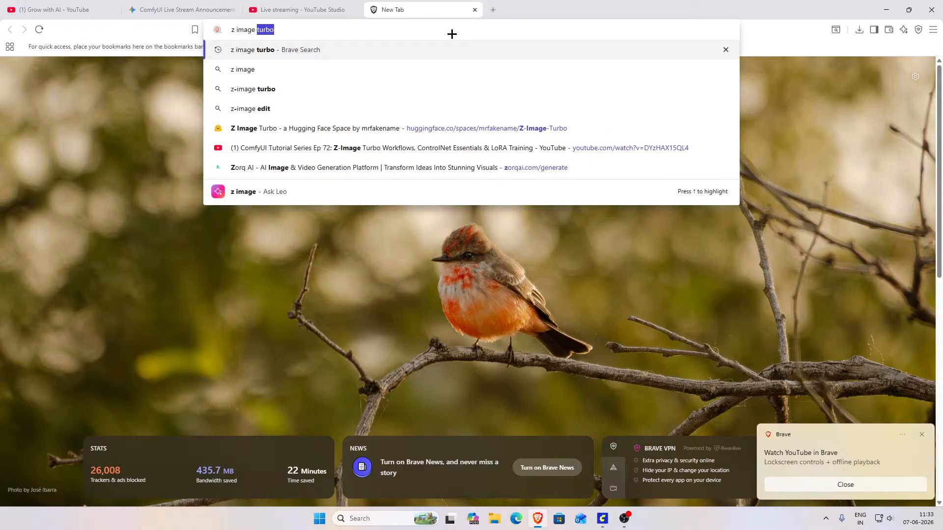
pyautogui.write('turbo')
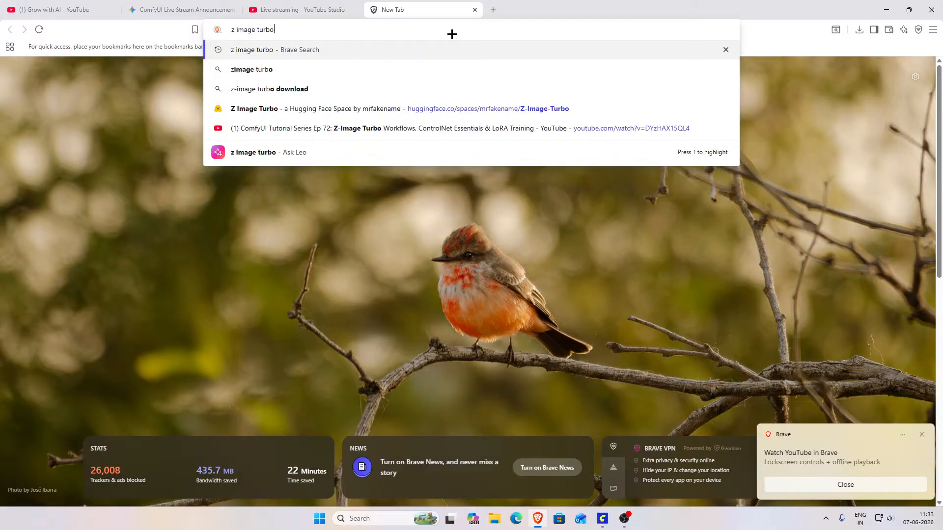
pyautogui.write(' model')
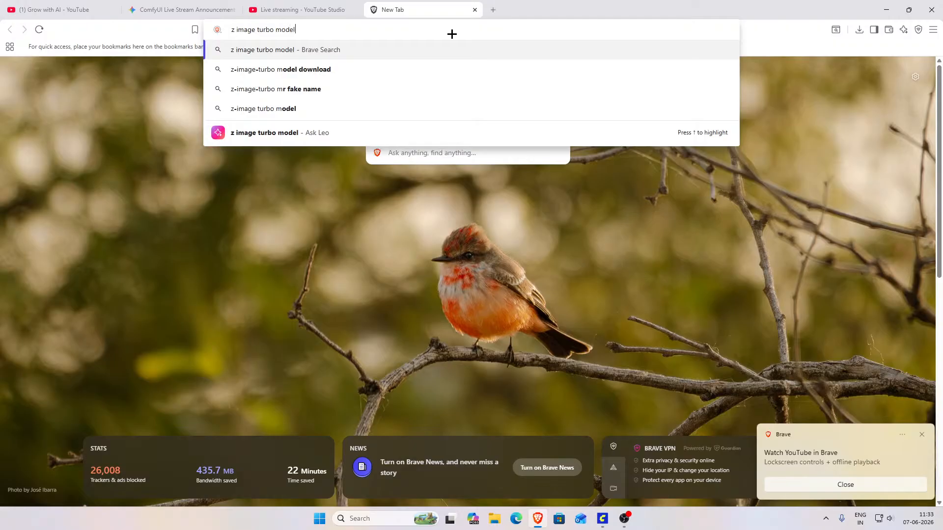
pyautogui.press('Return')
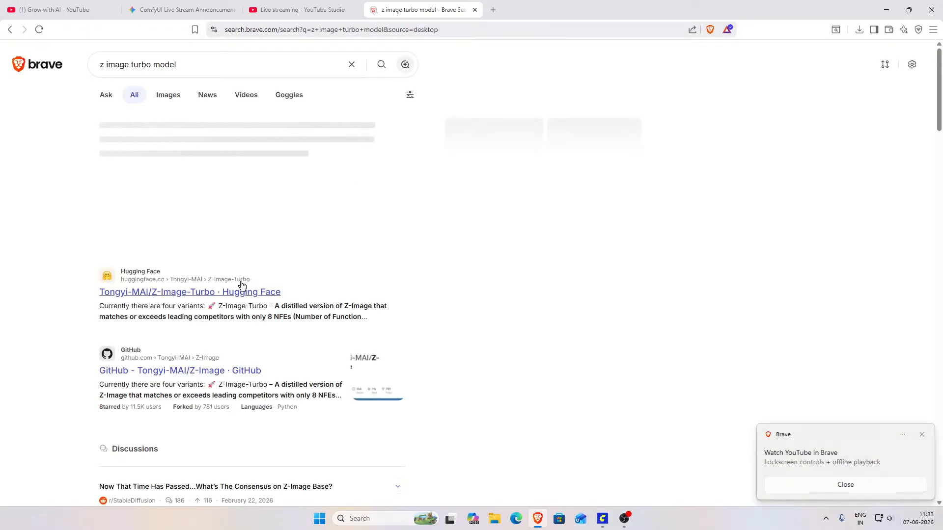
pyautogui.click(233, 291)
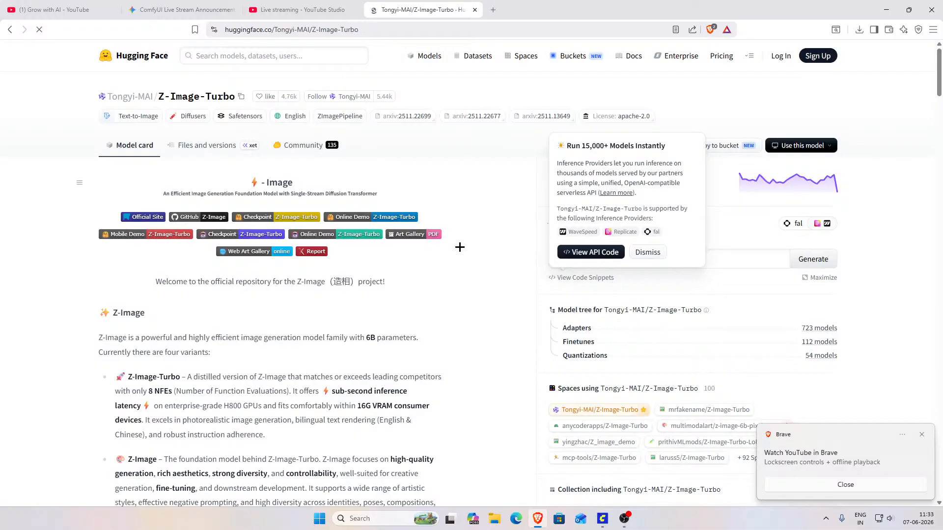
pyautogui.click(648, 253)
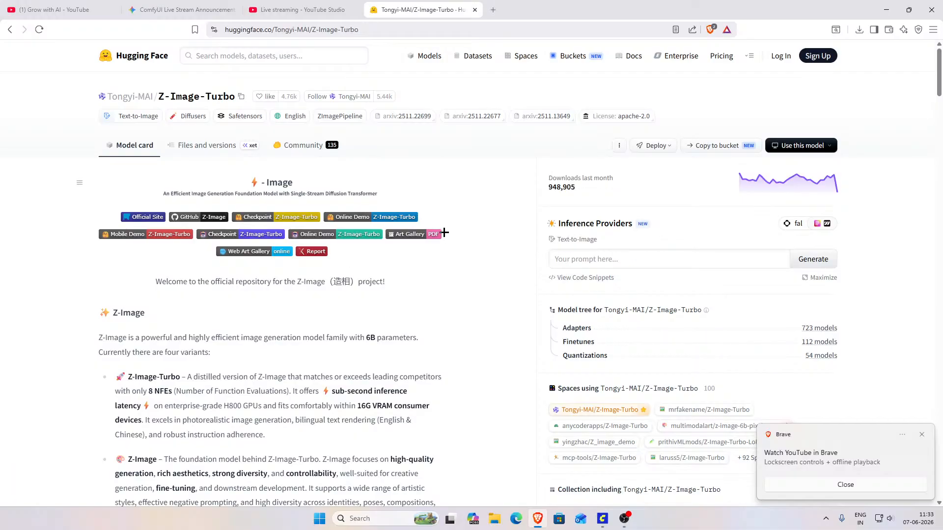
# Step: Read the model card's Z-Image variant descriptions, the Model Zoo comparison table and the showcase images
pyautogui.scroll(-1, 410, 197)
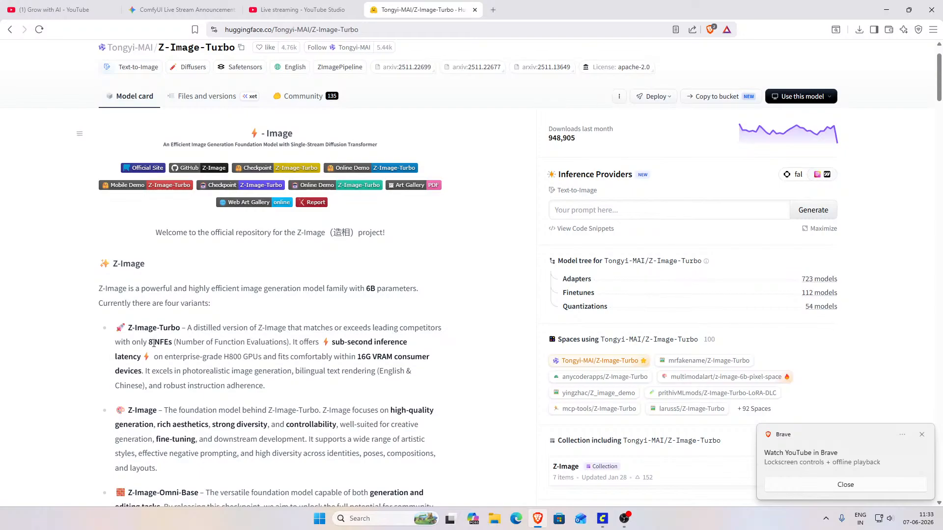
pyautogui.scroll(-3, 292, 311)
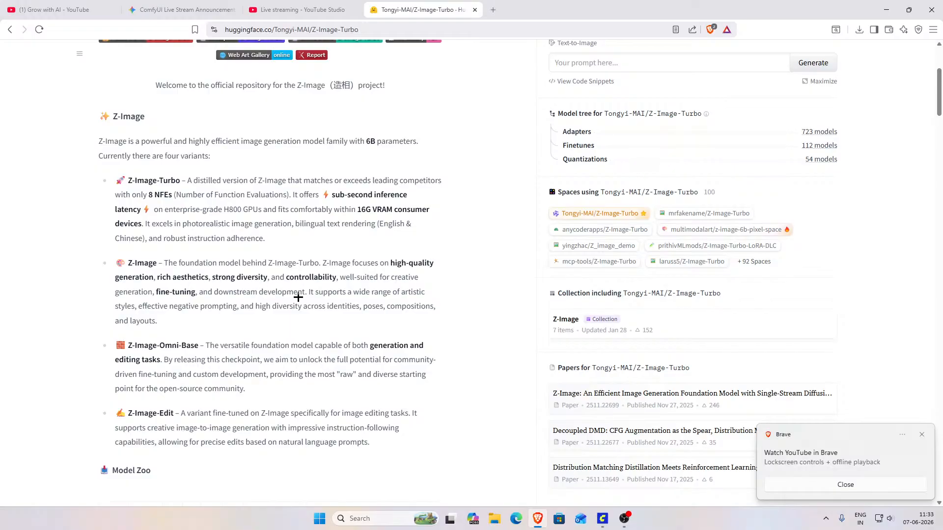
pyautogui.scroll(-6, 296, 297)
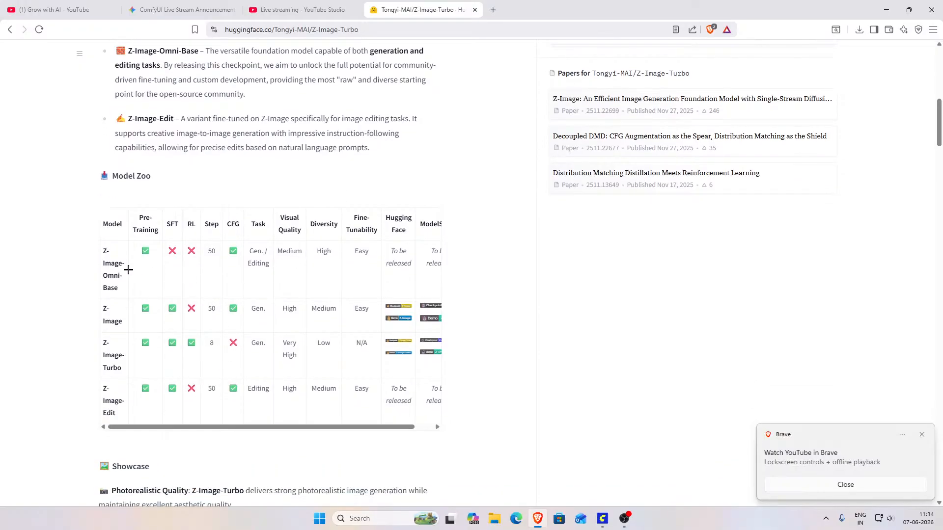
pyautogui.scroll(-5, 304, 393)
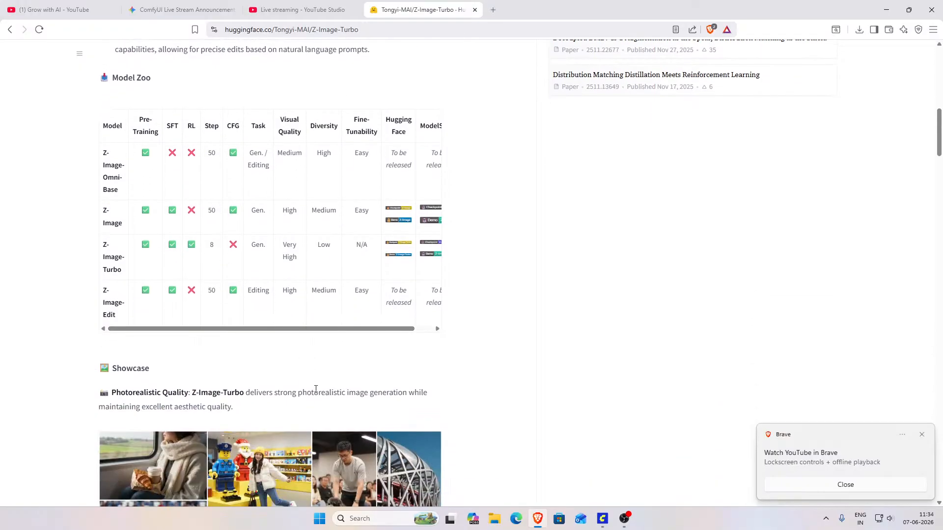
pyautogui.scroll(-1, 316, 385)
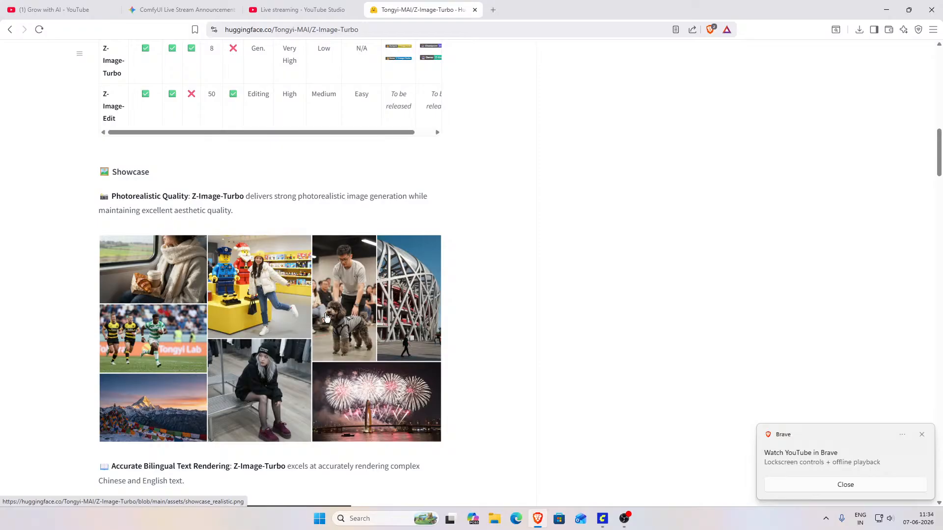
pyautogui.scroll(-2, 320, 294)
pyautogui.scroll(-3, 320, 272)
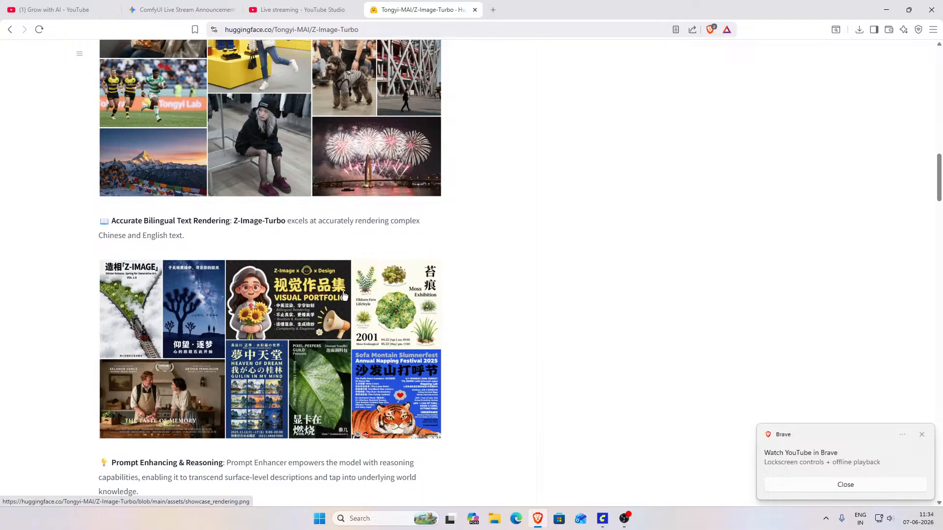
pyautogui.scroll(-2, 347, 297)
pyautogui.scroll(-2, 347, 283)
pyautogui.scroll(-1, 343, 288)
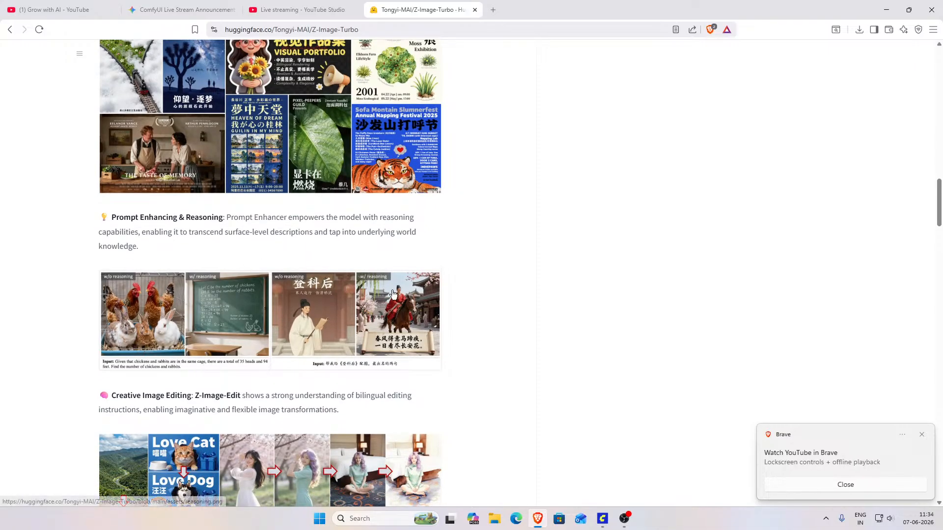
pyautogui.scroll(-3, 496, 287)
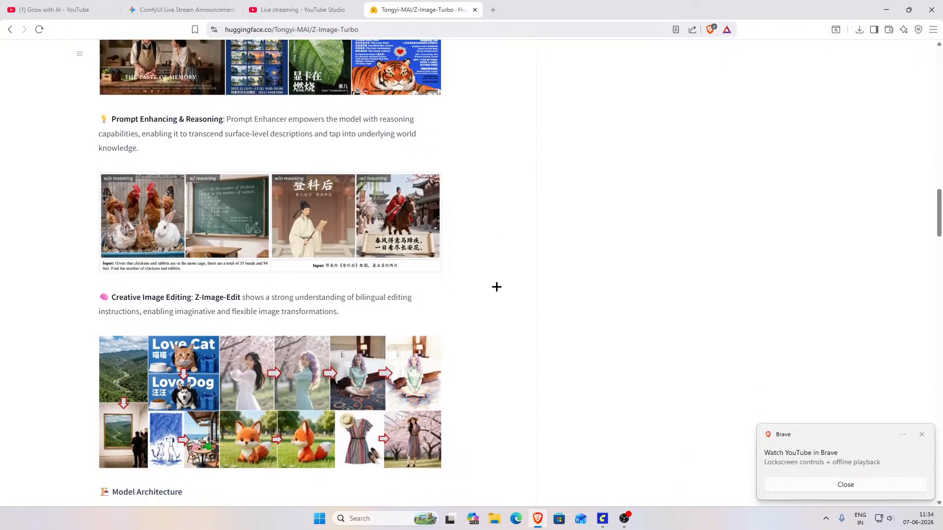
pyautogui.scroll(-1, 496, 286)
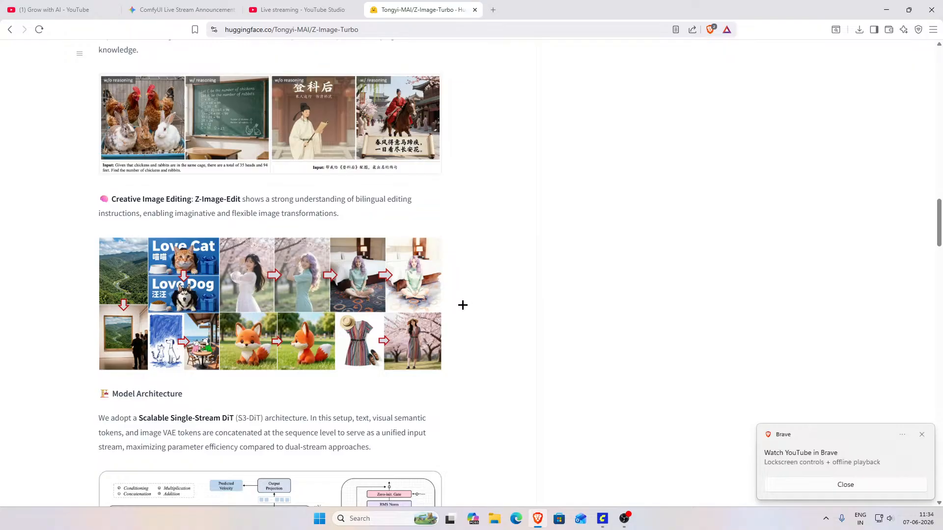
# Step: Examine the model card's architecture diagram and the text-to-image Elo leaderboard, and return to the start of the page
pyautogui.scroll(-2, 311, 369)
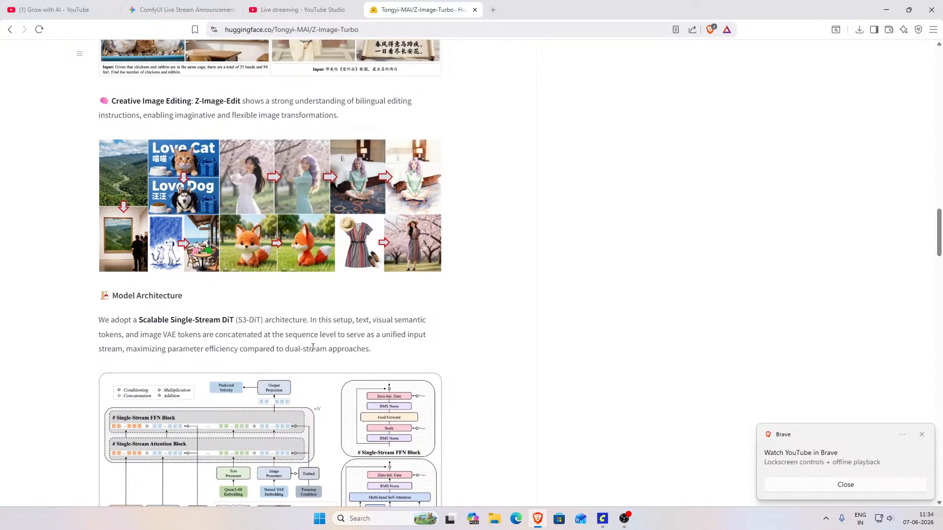
pyautogui.scroll(-3, 313, 347)
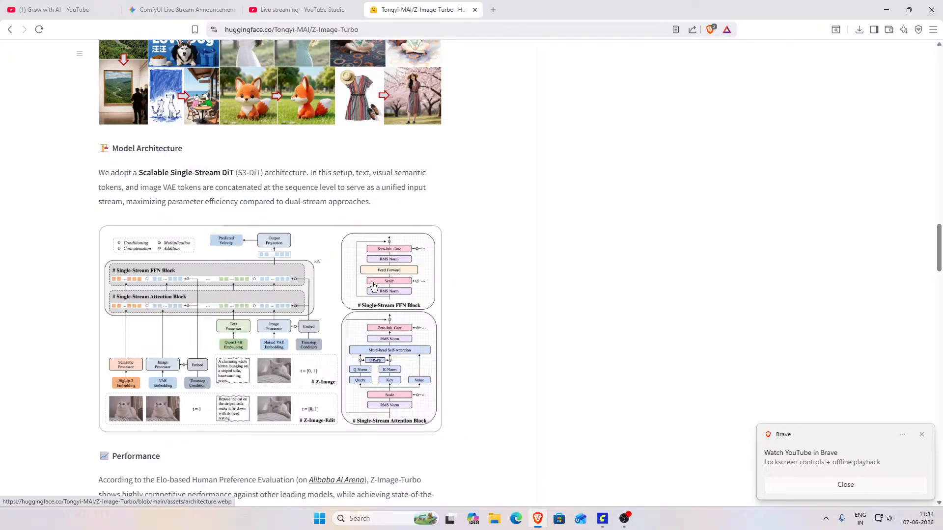
pyautogui.scroll(-2, 343, 255)
pyautogui.scroll(-4, 343, 255)
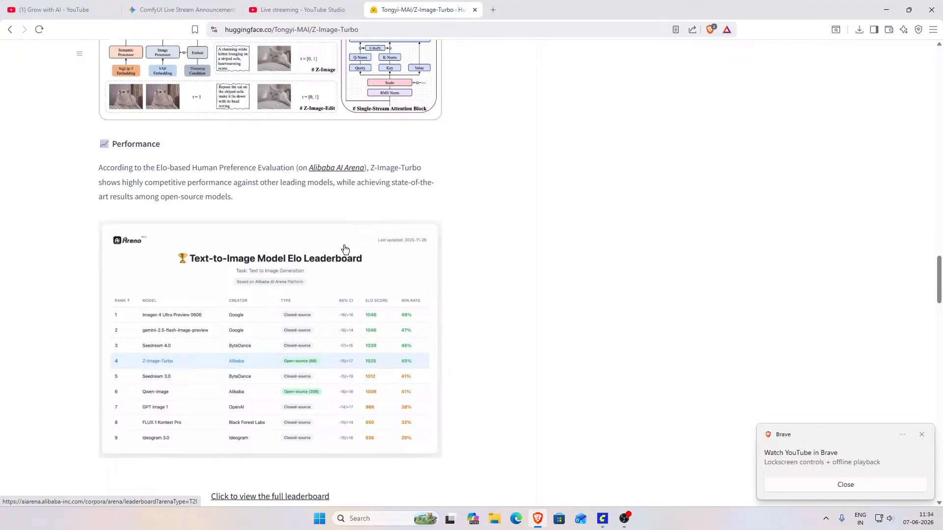
pyautogui.scroll(-1, 344, 250)
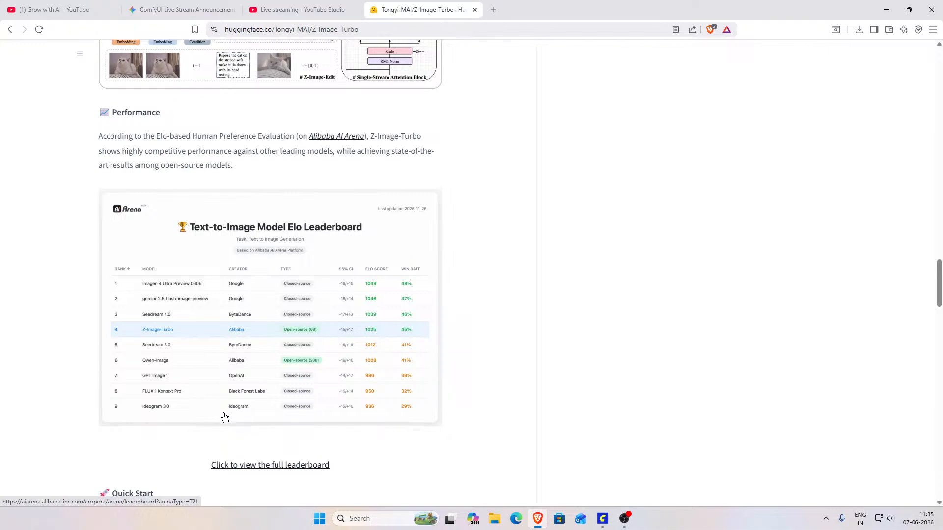
pyautogui.scroll(-4, 253, 424)
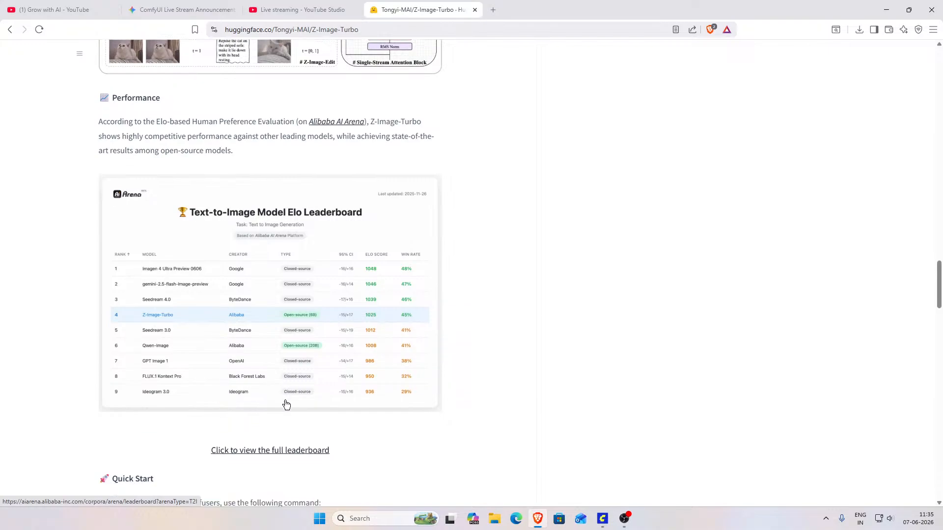
pyautogui.scroll(-5, 291, 392)
pyautogui.scroll(3, 295, 373)
pyautogui.scroll(15, 304, 366)
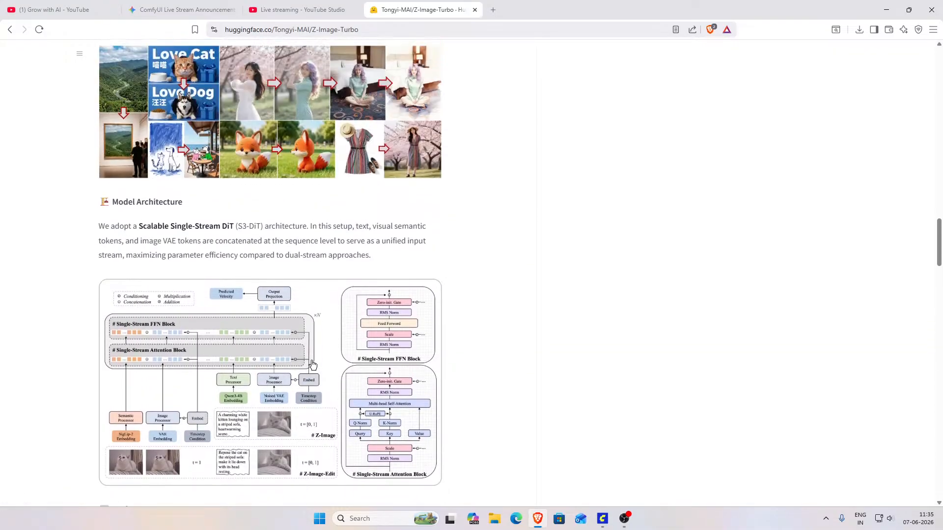
pyautogui.scroll(15, 316, 364)
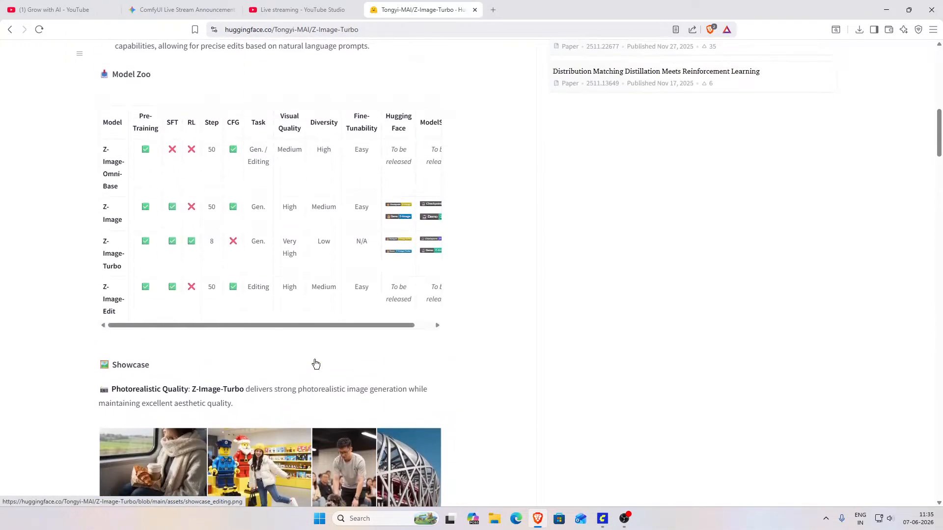
pyautogui.scroll(10, 312, 361)
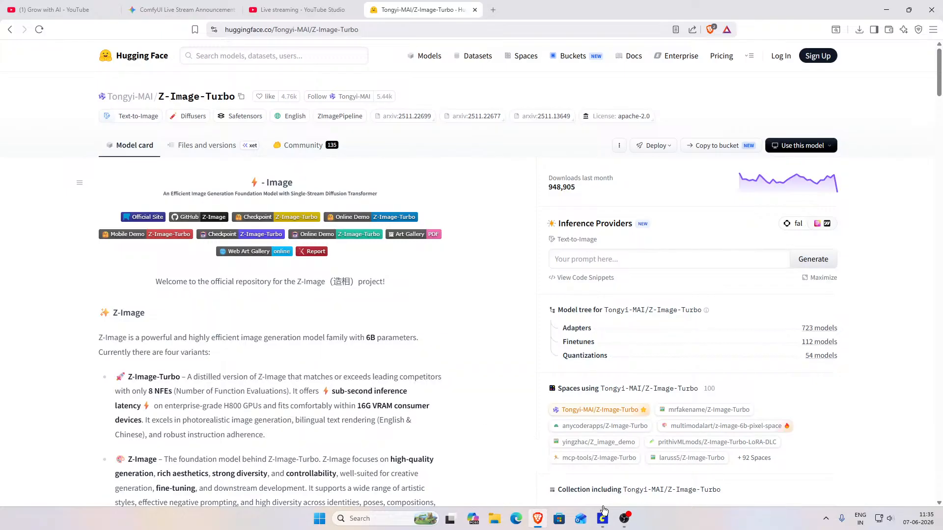
# Step: Switch to ComfyUI and examine the nodes and notes of the Z Image Turbo workflow
pyautogui.click(602, 519)
pyautogui.scroll(1, 459, 366)
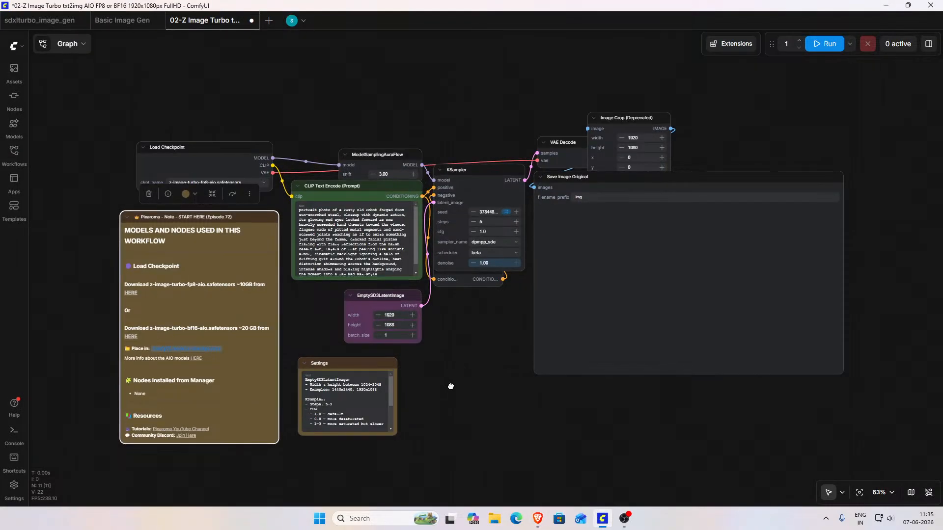
pyautogui.scroll(1, 449, 385)
pyautogui.scroll(2, 553, 359)
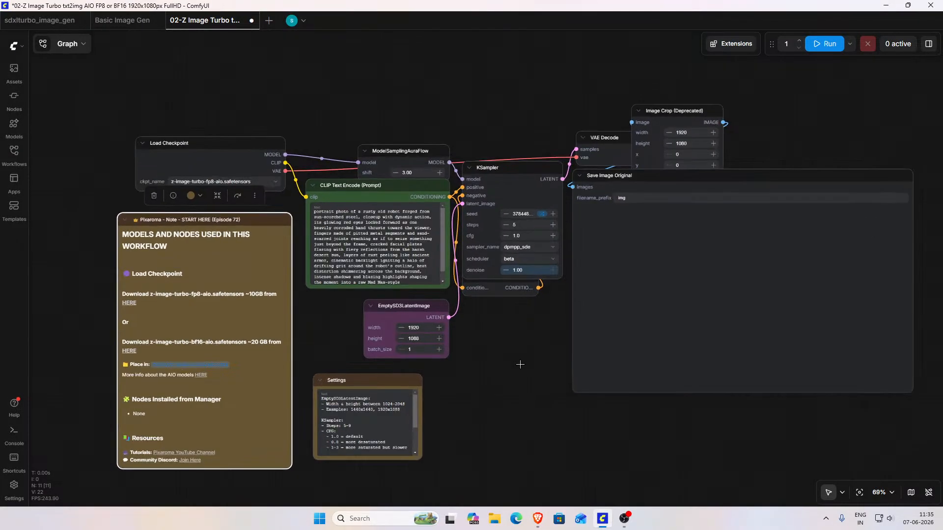
pyautogui.moveTo(452, 379); pyautogui.dragTo(485, 380)
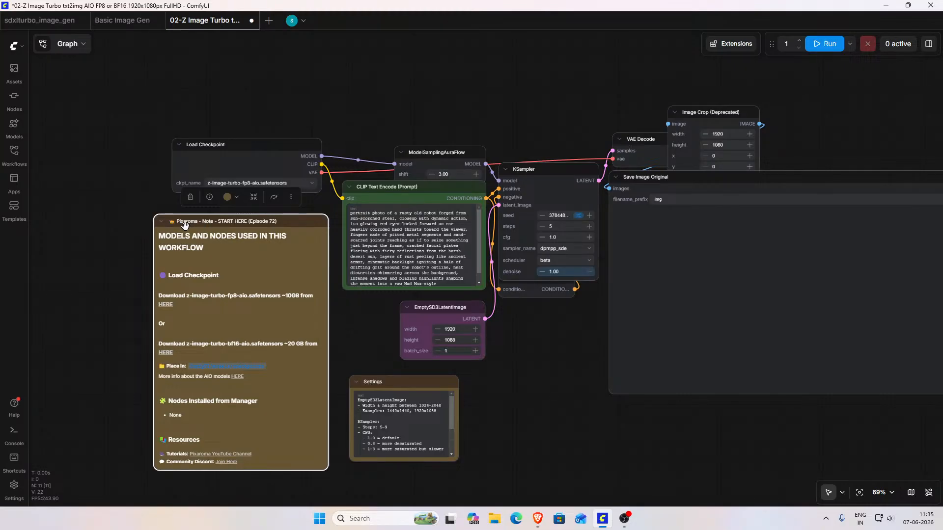
# Step: Switch to Brave, open YouTube in a new tab and search for "pixaroma"
pyautogui.click(538, 519)
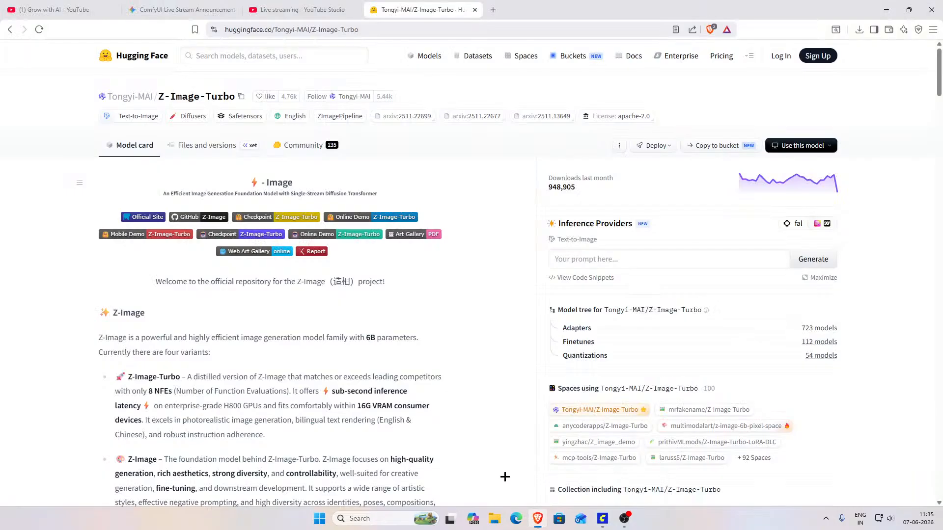
pyautogui.click(493, 10)
pyautogui.click(466, 89)
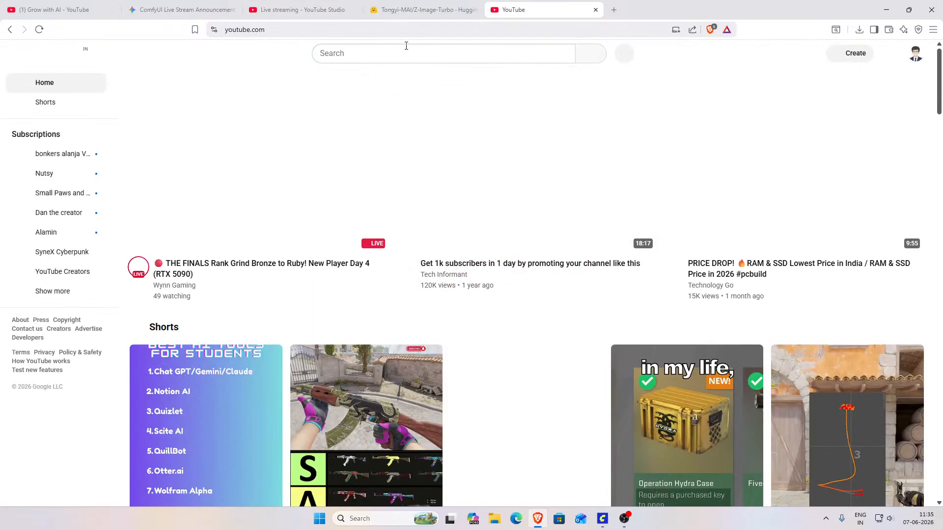
pyautogui.click(405, 55)
pyautogui.write('p')
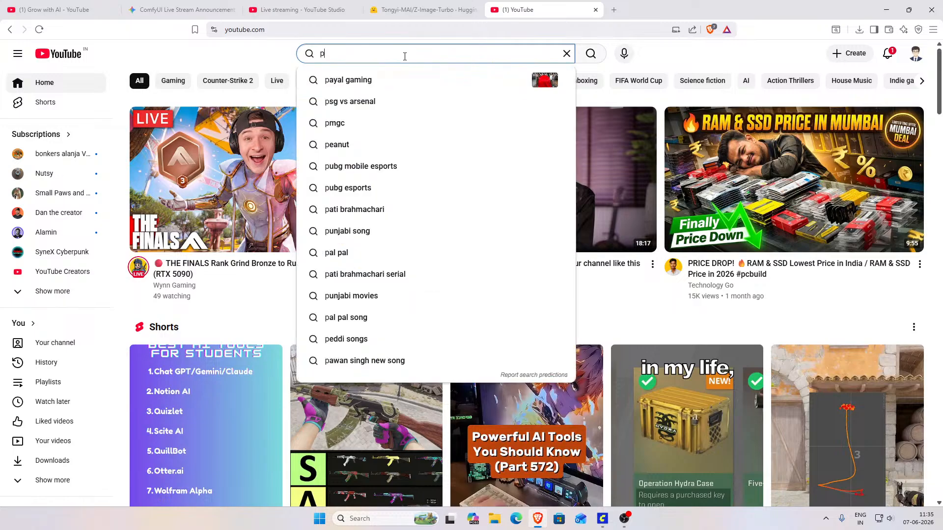
pyautogui.write('ixo')
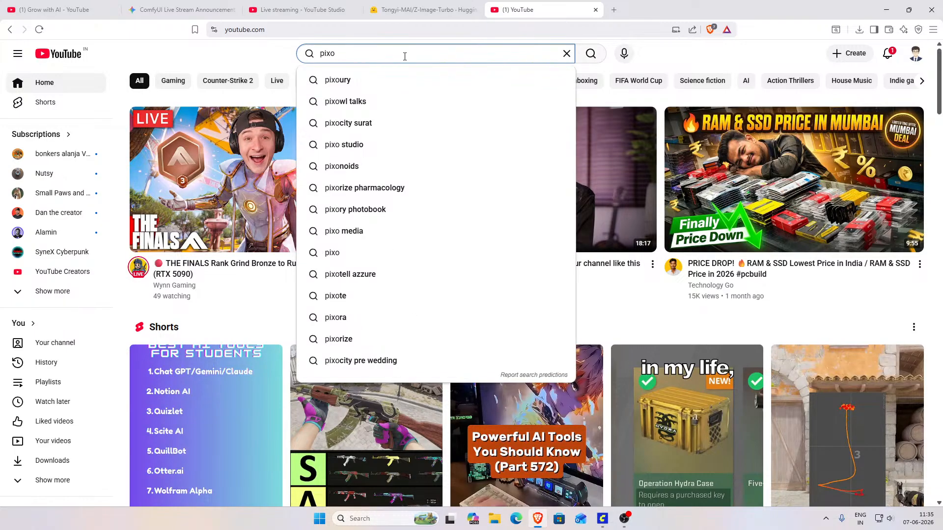
pyautogui.write('r')
pyautogui.press('BackSpace')
pyautogui.press('BackSpace')
pyautogui.write('arom')
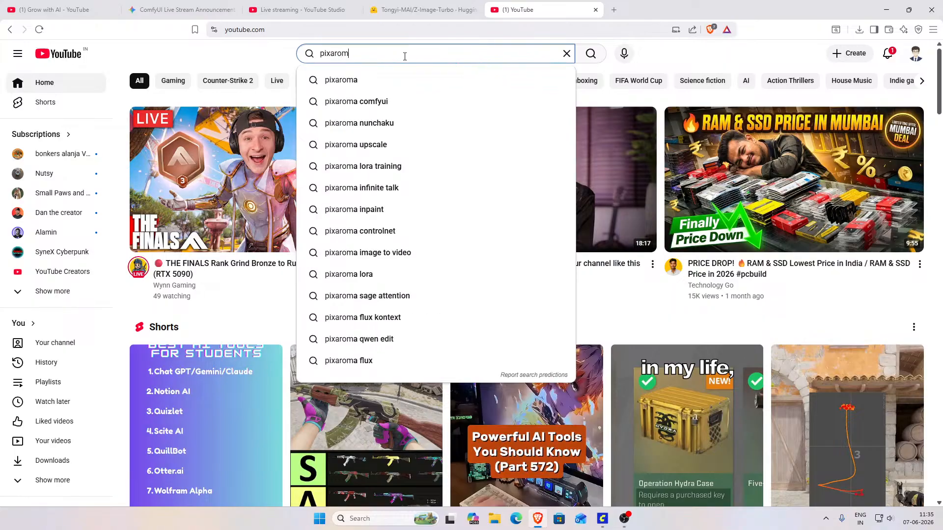
pyautogui.write('a')
pyautogui.click(386, 80)
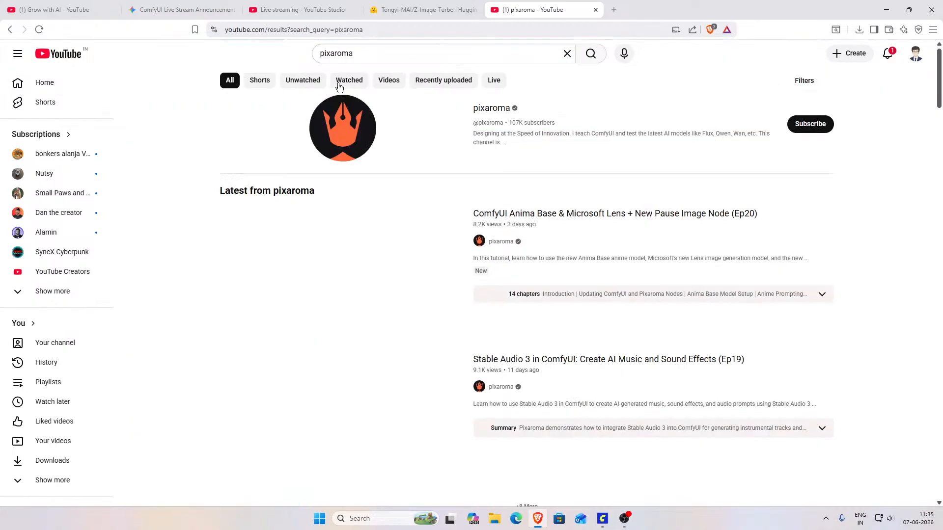
# Step: Open the pixaroma channel and look through its uploaded videos, closing the page and returning to ComfyUI when done
pyautogui.click(494, 109)
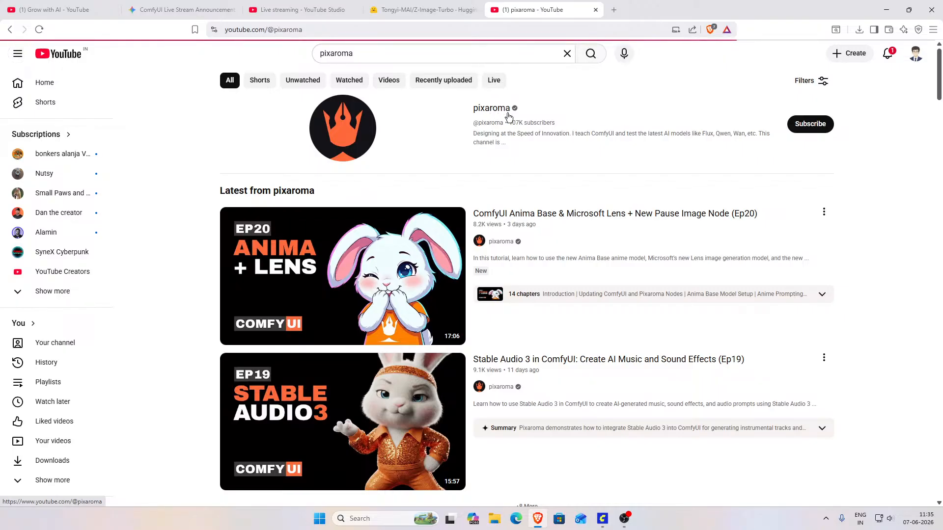
pyautogui.click(259, 285)
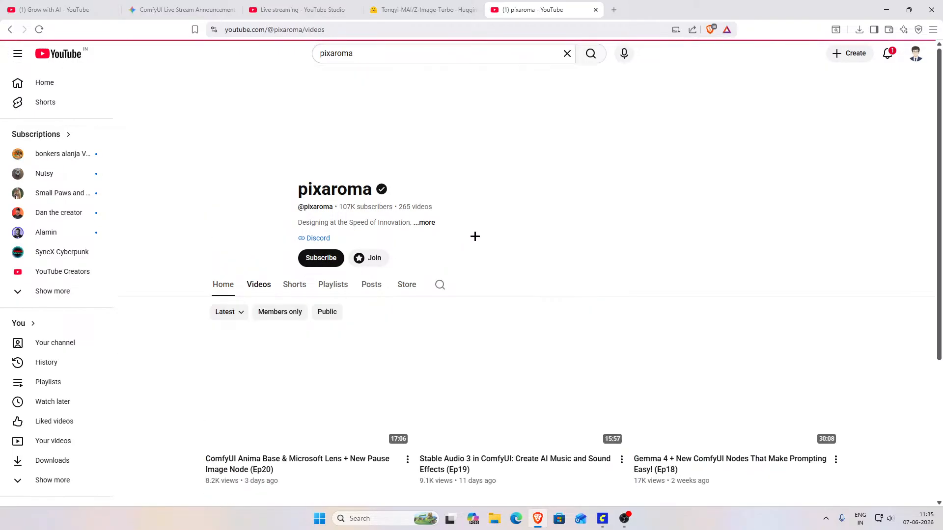
pyautogui.scroll(-2, 512, 228)
pyautogui.scroll(-1, 513, 228)
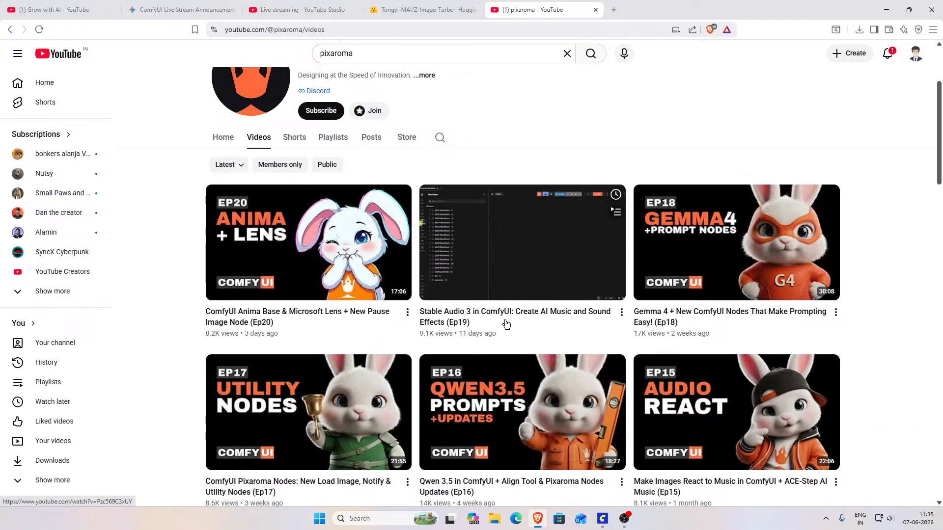
pyautogui.scroll(-3, 505, 324)
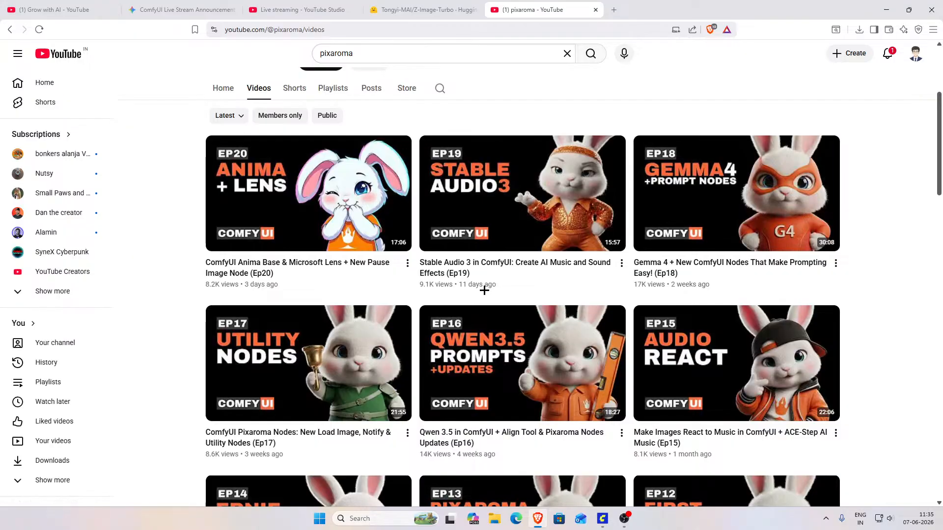
pyautogui.scroll(-1, 501, 288)
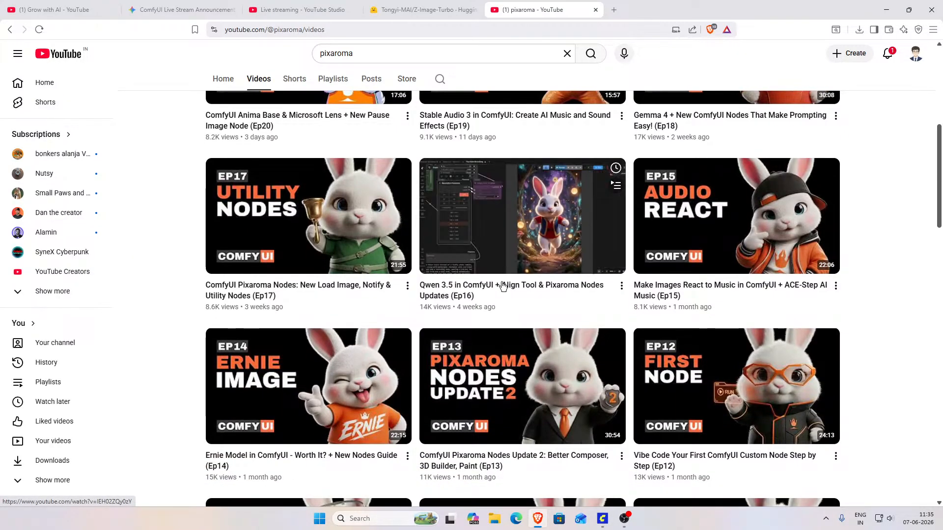
pyautogui.scroll(-3, 533, 294)
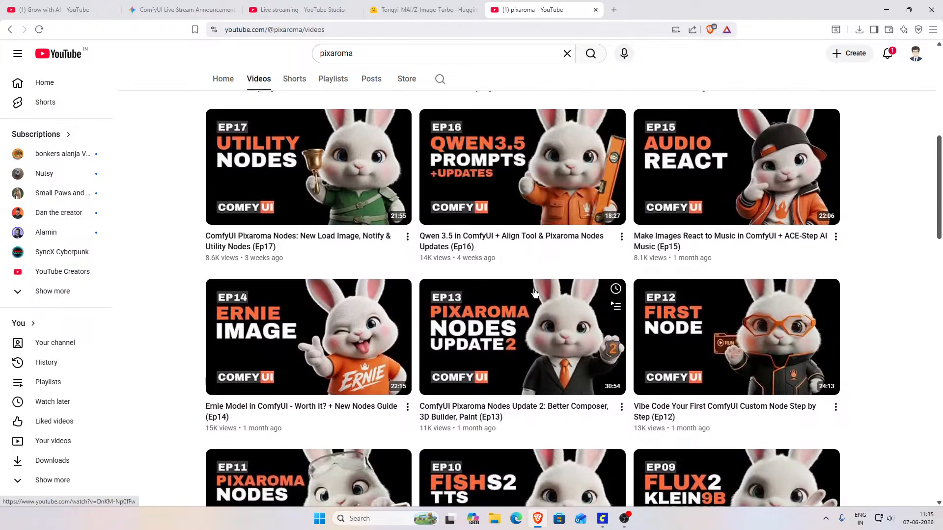
pyautogui.scroll(-1, 535, 294)
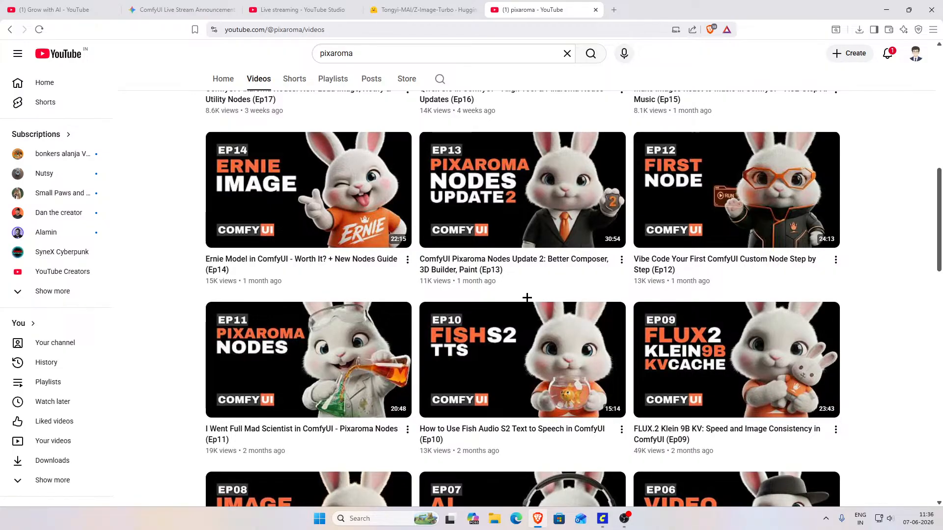
pyautogui.scroll(6, 532, 290)
pyautogui.scroll(2, 501, 398)
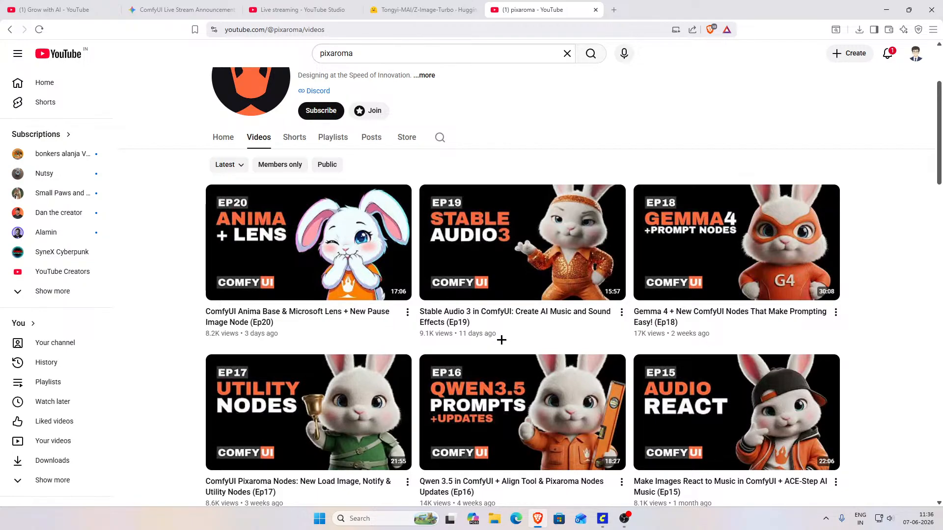
pyautogui.scroll(3, 379, 285)
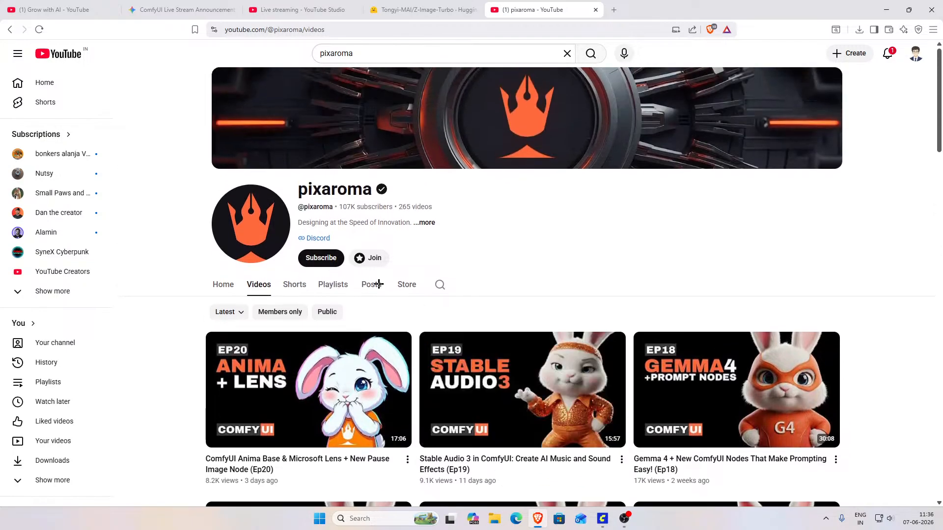
pyautogui.click(595, 10)
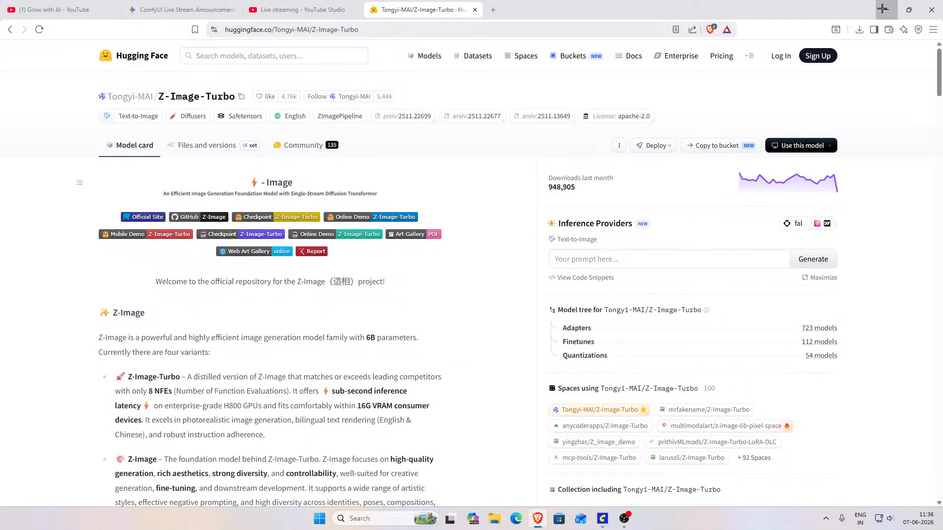
pyautogui.click(882, 9)
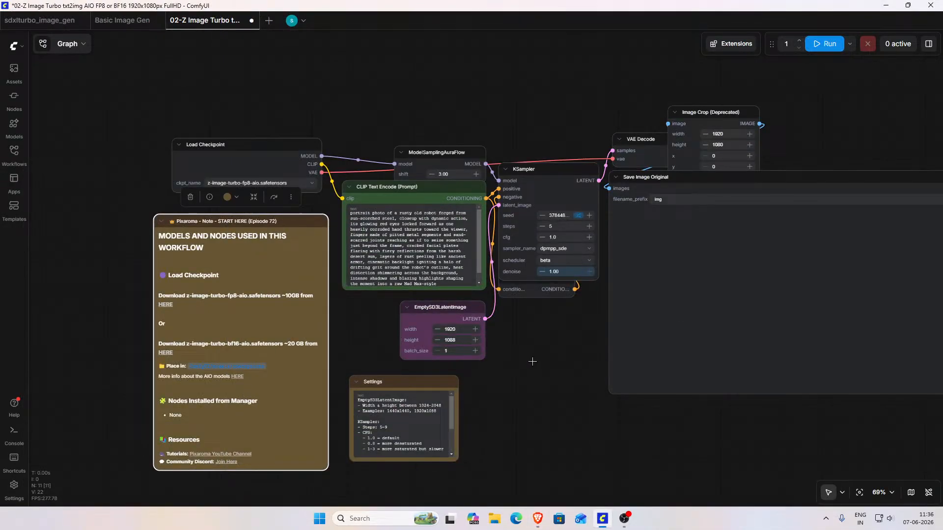
# Step: Load the Z-Image-Turbo Text to Image template as a separate workflow
pyautogui.scroll(-1, 524, 378)
pyautogui.moveTo(525, 379)
pyautogui.mouseDown()
pyautogui.moveTo(415, 381)
pyautogui.moveTo(401, 393)
pyautogui.moveTo(540, 366)
pyautogui.moveTo(558, 320)
pyautogui.moveTo(516, 299)
pyautogui.moveTo(526, 289)
pyautogui.moveTo(484, 271)
pyautogui.moveTo(513, 368)
pyautogui.mouseUp()
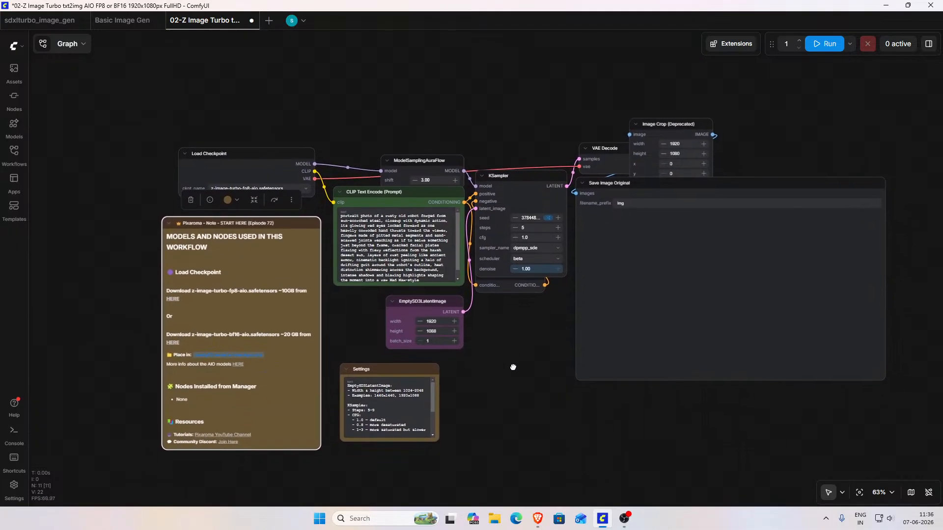
pyautogui.click(14, 210)
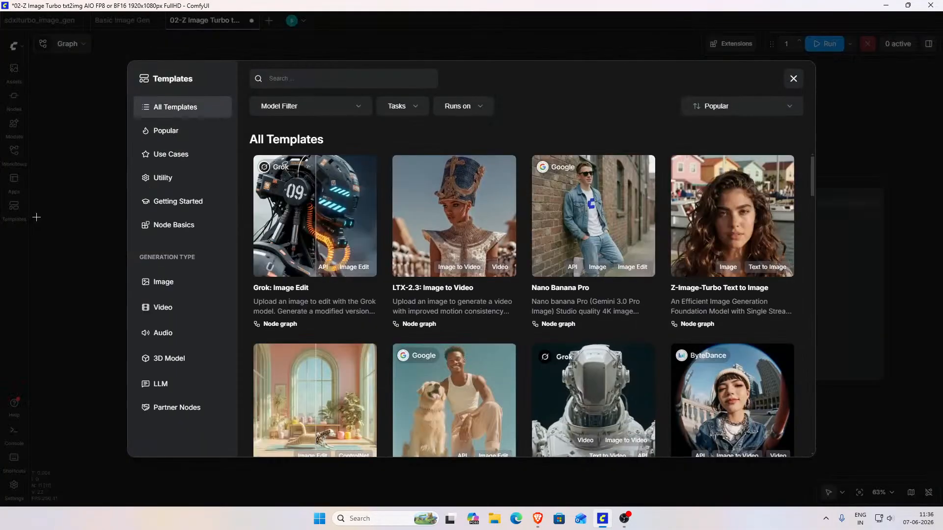
pyautogui.click(704, 224)
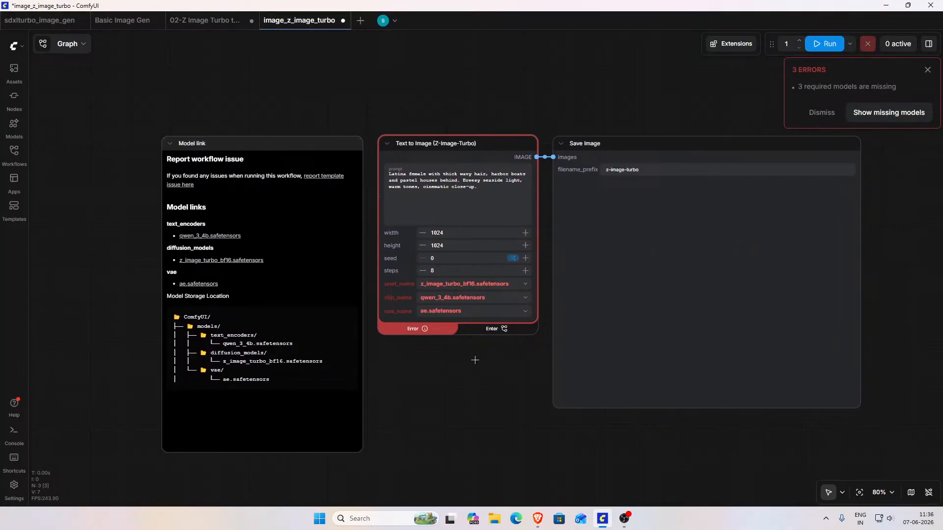
# Step: Compare the image_z_image_turbo template with the 02-Z Image Turbo workflow, and close the template
pyautogui.click(204, 20)
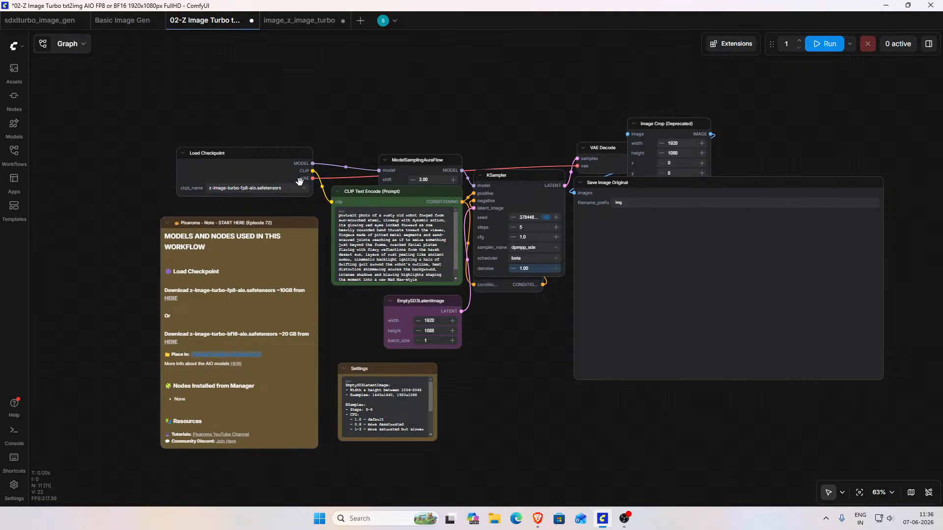
pyautogui.click(336, 29)
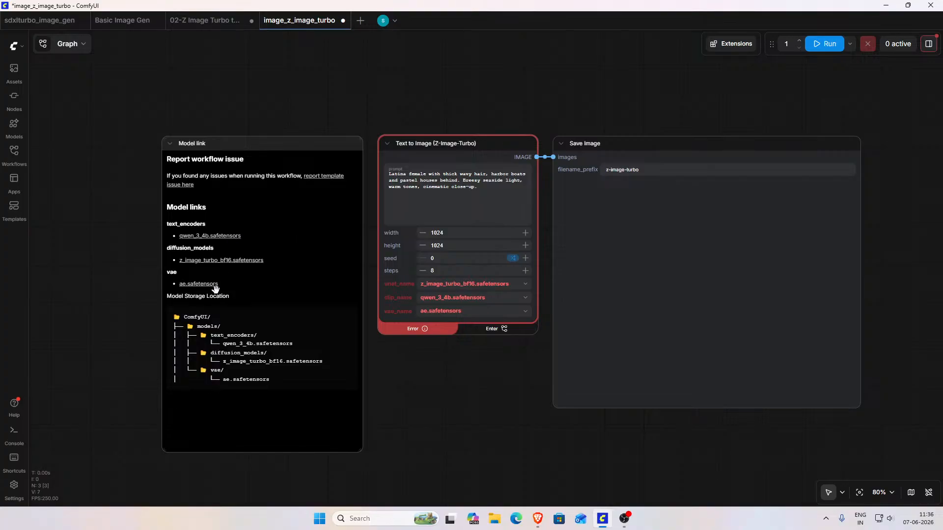
pyautogui.click(228, 25)
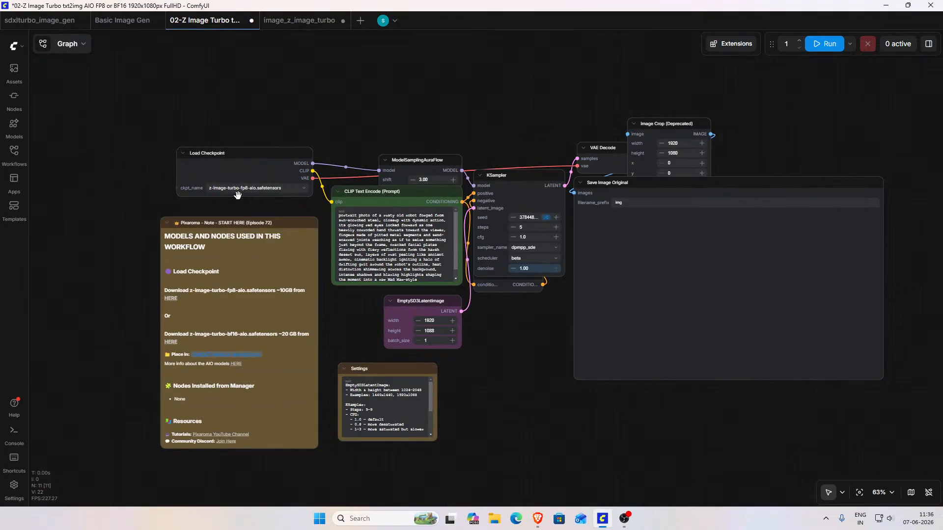
pyautogui.click(299, 22)
pyautogui.click(225, 25)
pyautogui.click(343, 21)
# Step: Run the 02-Z Image Turbo workflow and rearrange its overlapping nodes from ModelSamplingAuraFlow through Save Image Original so each one is unobstructed
pyautogui.click(825, 44)
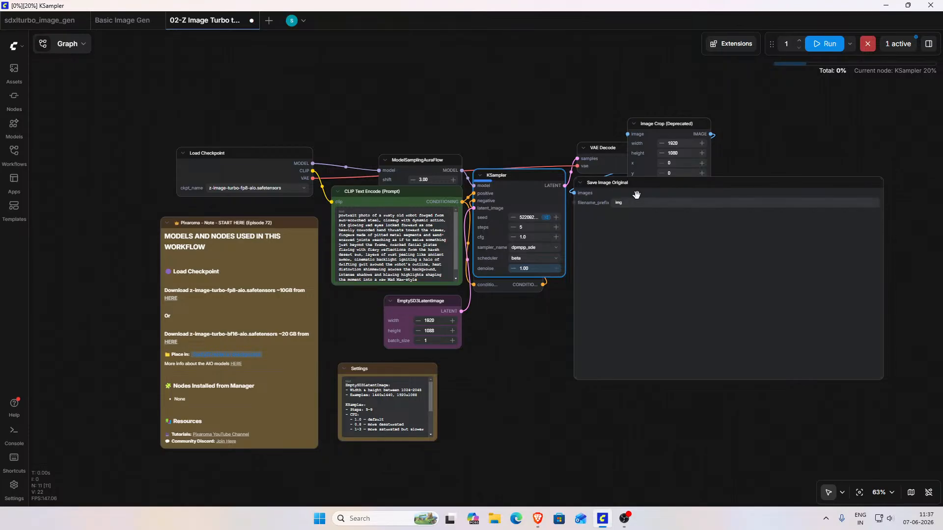
pyautogui.moveTo(643, 182); pyautogui.dragTo(650, 208)
pyautogui.moveTo(670, 124); pyautogui.dragTo(710, 125)
pyautogui.moveTo(528, 187); pyautogui.dragTo(531, 169)
pyautogui.moveTo(503, 273); pyautogui.dragTo(515, 287)
pyautogui.moveTo(602, 149); pyautogui.dragTo(609, 143)
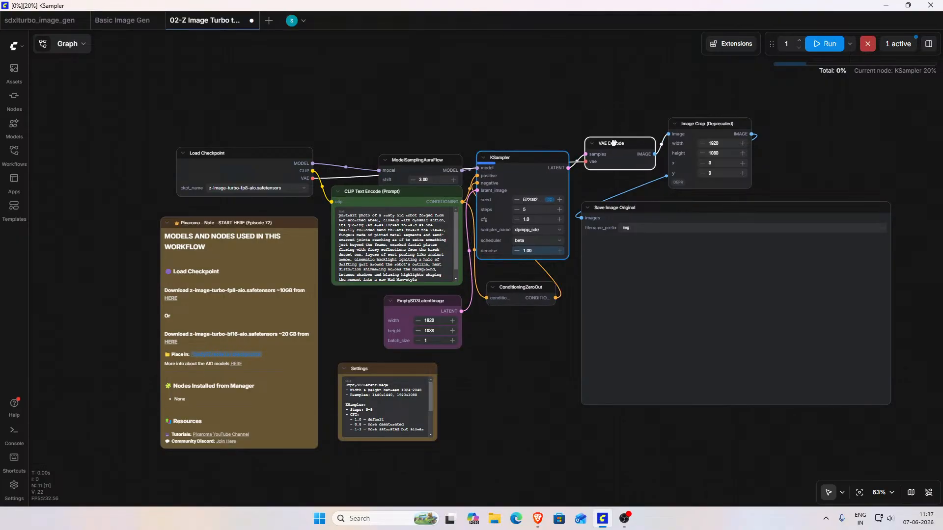
pyautogui.moveTo(421, 160); pyautogui.dragTo(417, 142)
pyautogui.moveTo(404, 196); pyautogui.dragTo(404, 195)
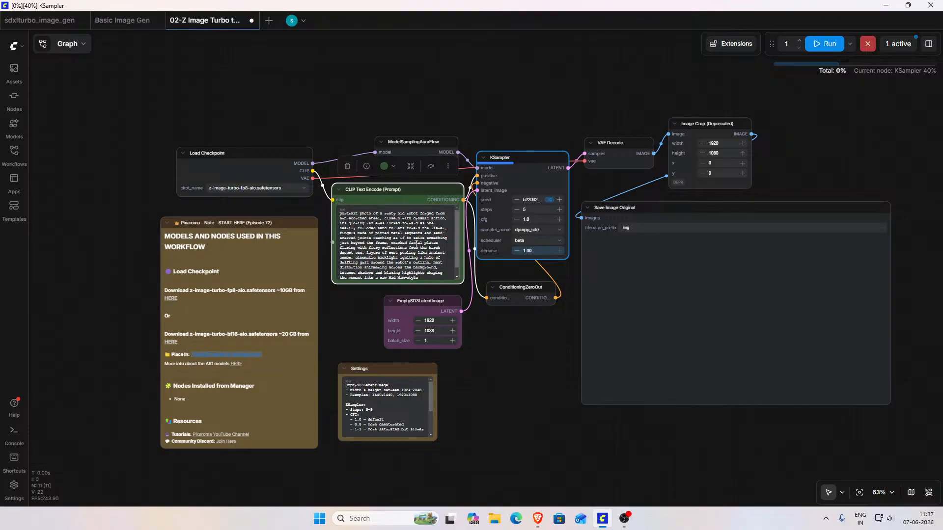
pyautogui.moveTo(430, 303); pyautogui.dragTo(428, 303)
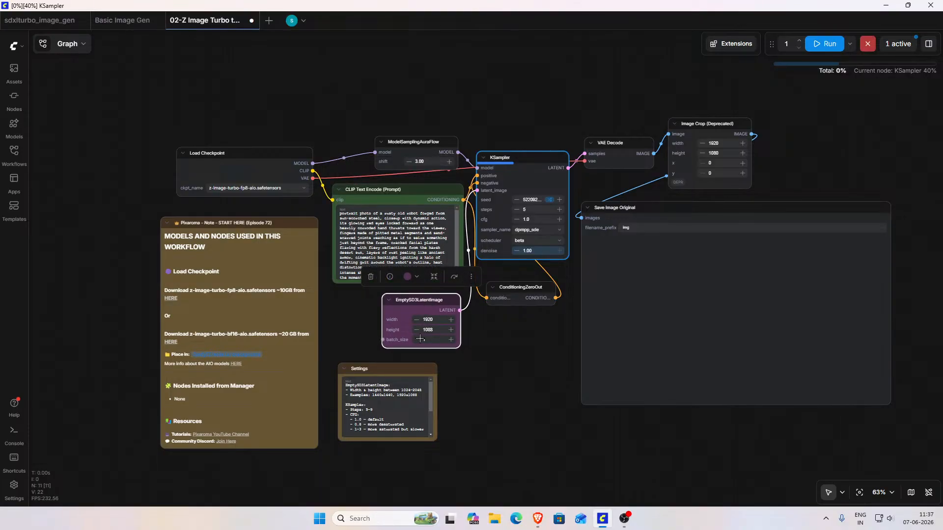
# Step: Enlarge the Settings note and read its recommendations for image size, steps, CFG and sampler-scheduler combinations
pyautogui.moveTo(405, 367); pyautogui.dragTo(408, 365)
pyautogui.moveTo(440, 441); pyautogui.dragTo(492, 464)
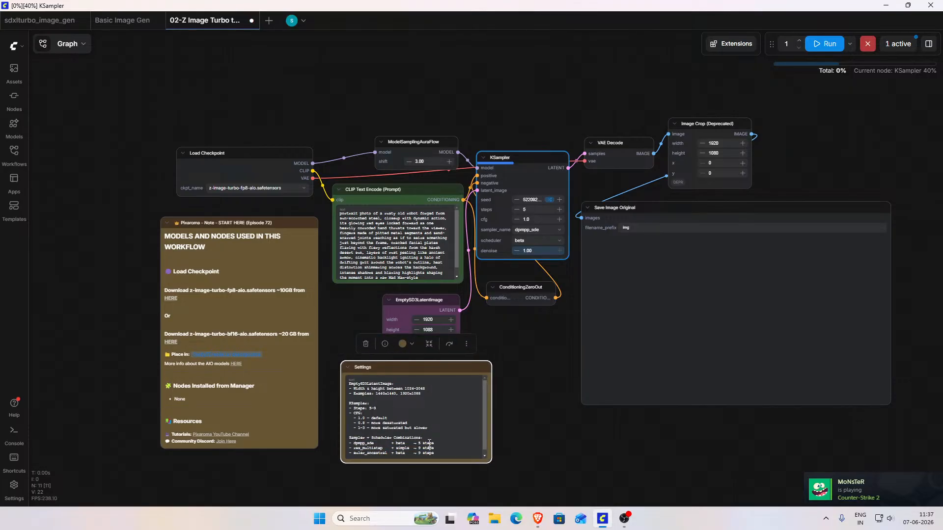
pyautogui.scroll(2, 418, 409)
pyautogui.scroll(6, 418, 409)
pyautogui.moveTo(672, 358); pyautogui.dragTo(693, 280)
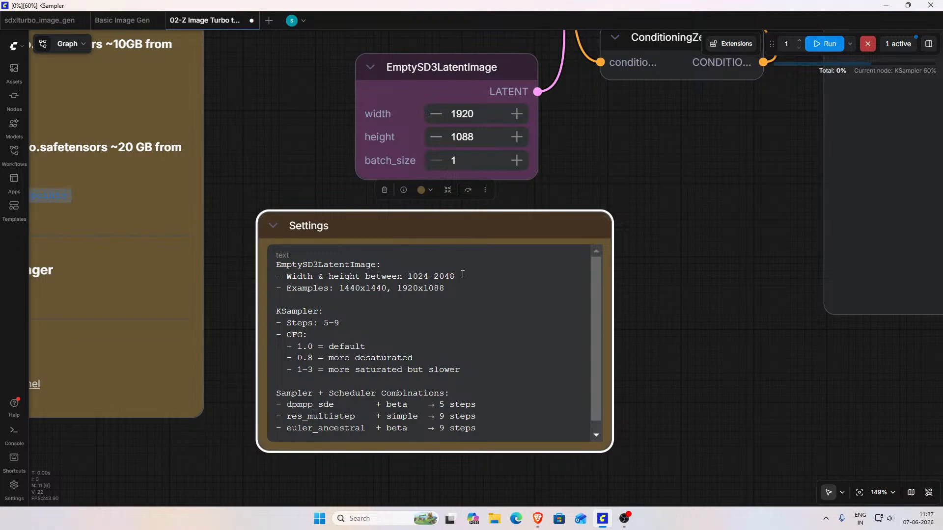
pyautogui.scroll(-1, 496, 287)
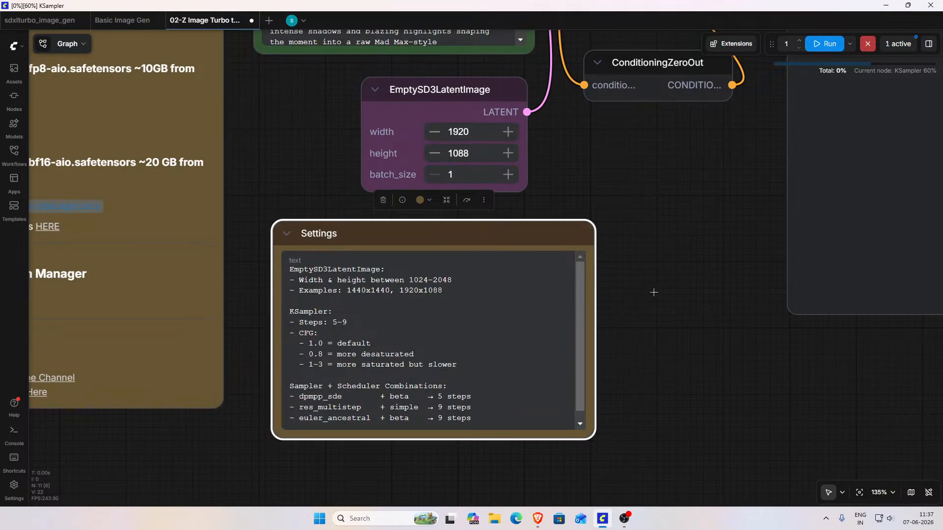
# Step: Examine the EmptySD3LatentImage and KSampler settings, and view the generated image in the Save Image Original node
pyautogui.moveTo(686, 146); pyautogui.dragTo(651, 347)
pyautogui.scroll(-3, 541, 331)
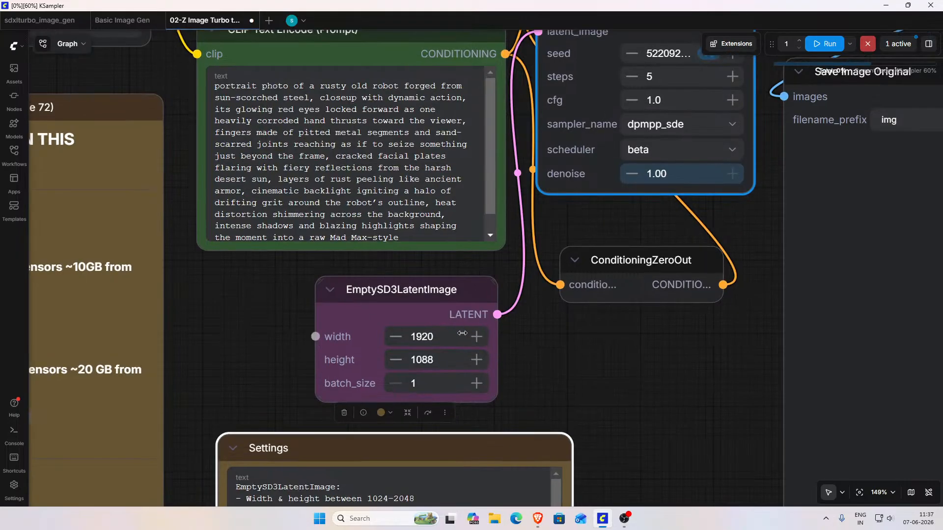
pyautogui.scroll(-2, 526, 331)
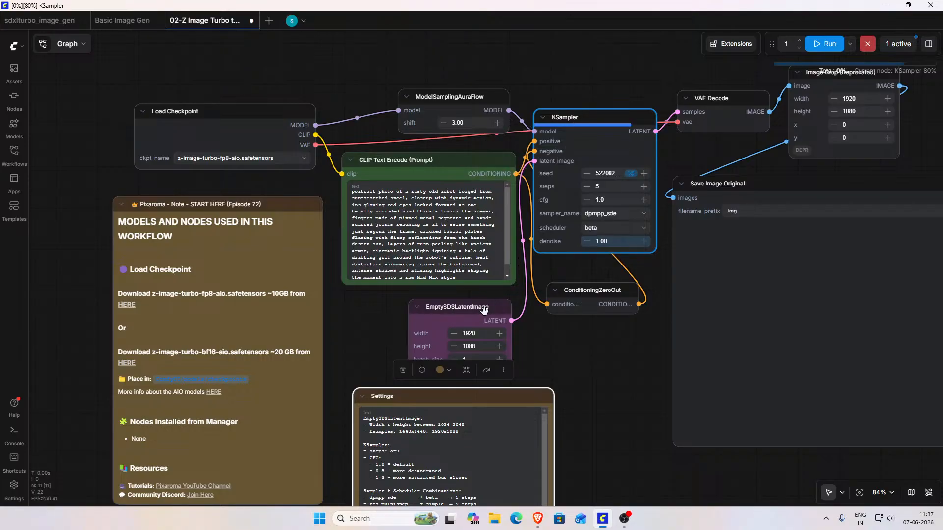
pyautogui.moveTo(554, 354); pyautogui.dragTo(544, 322)
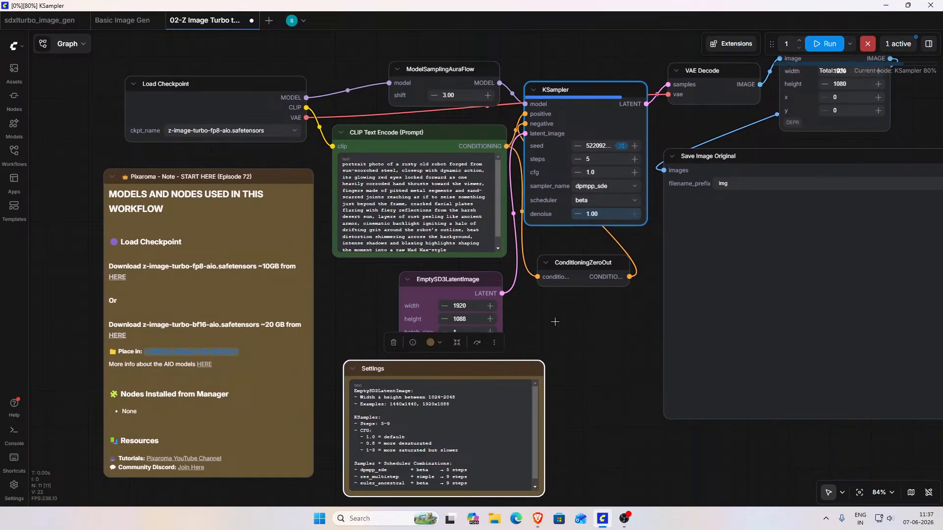
pyautogui.scroll(-1, 551, 325)
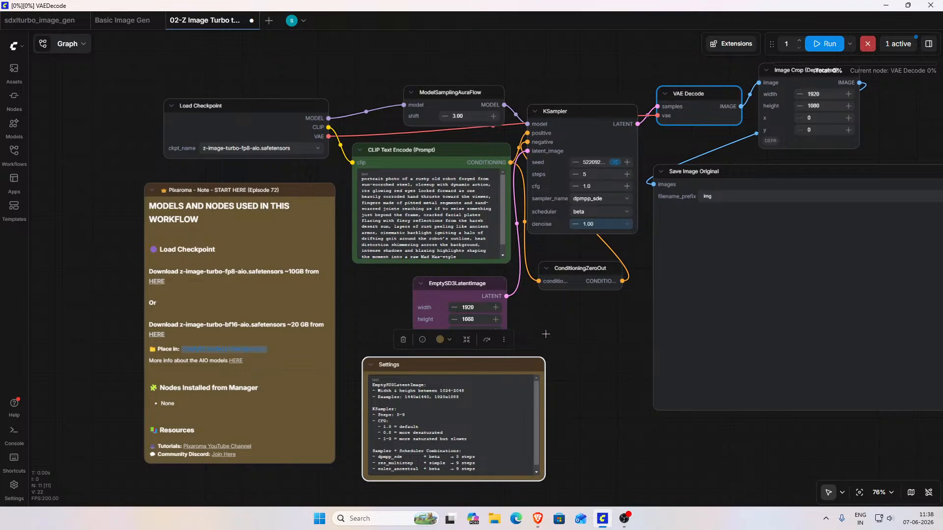
pyautogui.moveTo(599, 341); pyautogui.dragTo(361, 349)
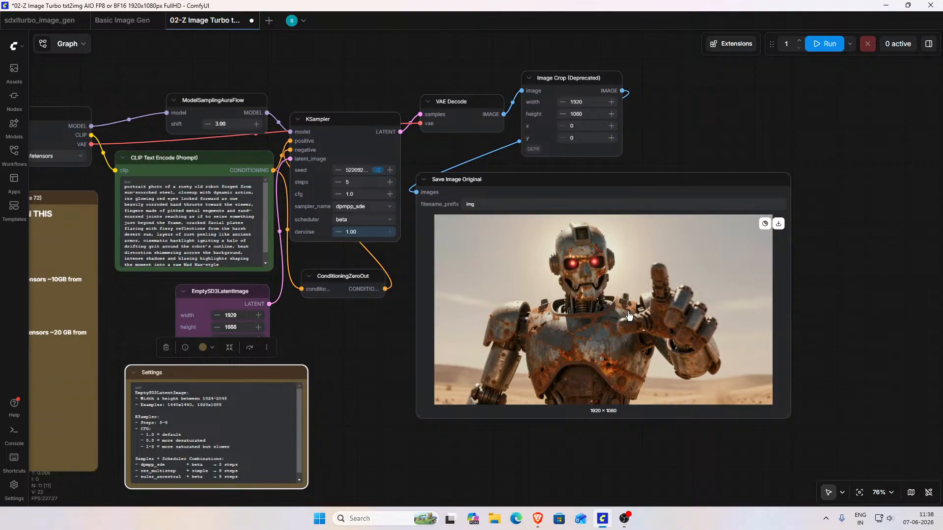
# Step: Set the EmptySD3LatentImage width to 1088 and height to 1920, and run the workflow
pyautogui.moveTo(427, 398); pyautogui.dragTo(525, 396)
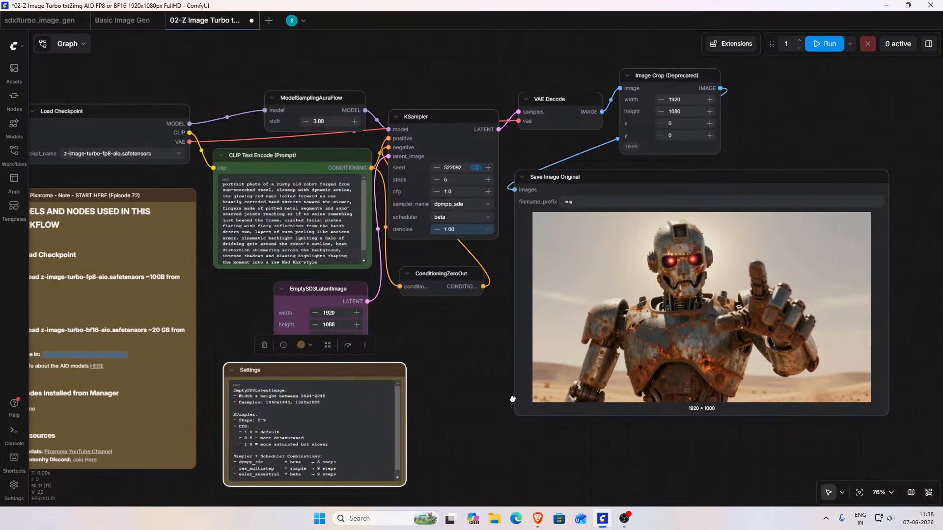
pyautogui.click(341, 313)
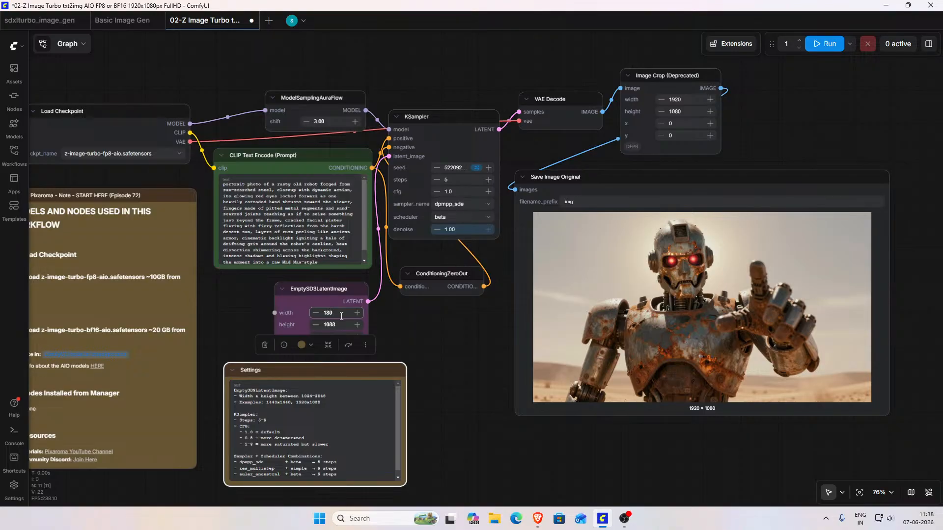
pyautogui.click(330, 325)
pyautogui.click(825, 44)
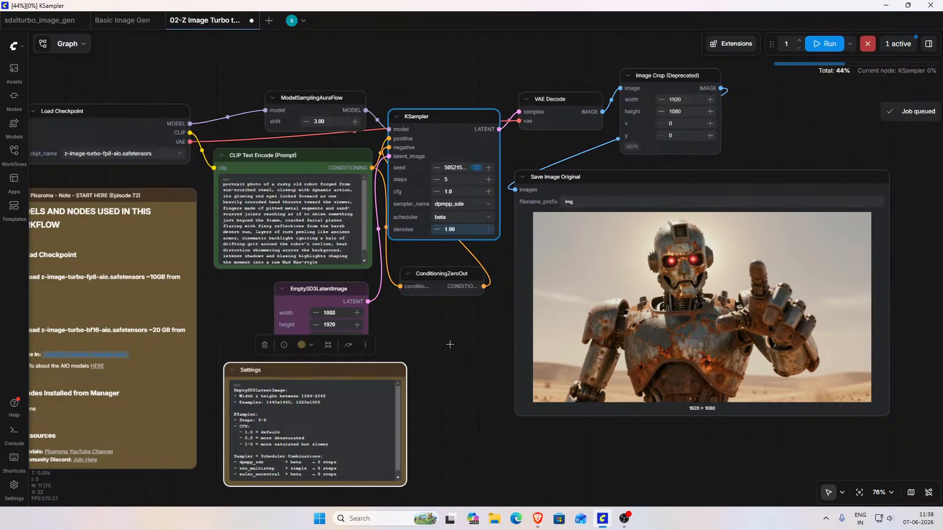
# Step: Review the workflow's nodes and connections from Load Checkpoint through Save Image Original while the job runs
pyautogui.scroll(-2, 450, 345)
pyautogui.moveTo(476, 353); pyautogui.dragTo(550, 357)
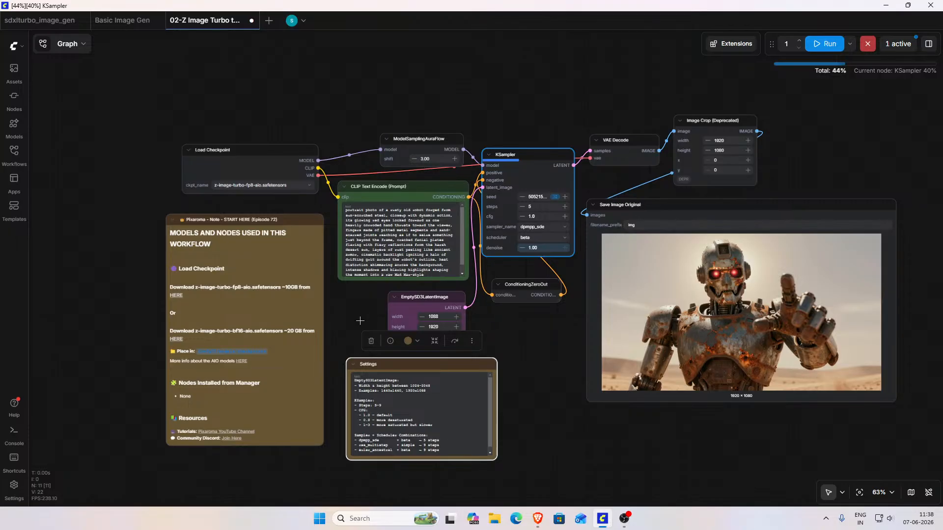
pyautogui.moveTo(332, 336); pyautogui.dragTo(263, 301)
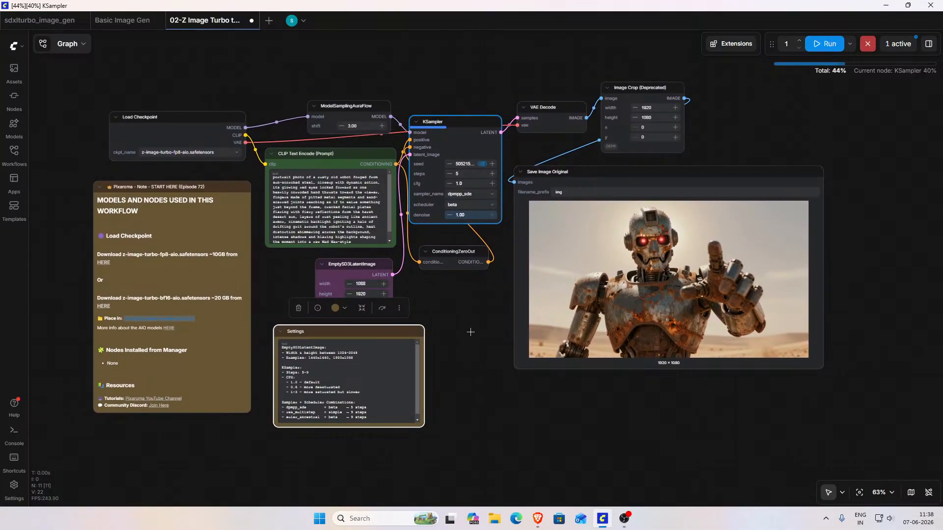
pyautogui.scroll(2, 470, 339)
pyautogui.moveTo(471, 339); pyautogui.dragTo(689, 378)
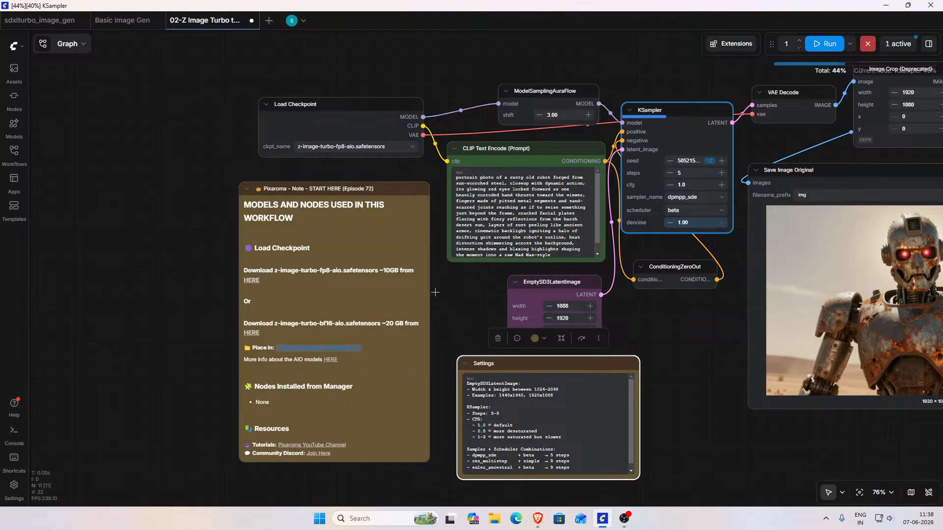
pyautogui.scroll(1, 435, 292)
pyautogui.moveTo(467, 320); pyautogui.dragTo(414, 389)
pyautogui.moveTo(278, 112); pyautogui.dragTo(217, 116)
pyautogui.hscroll(3, 490, 106)
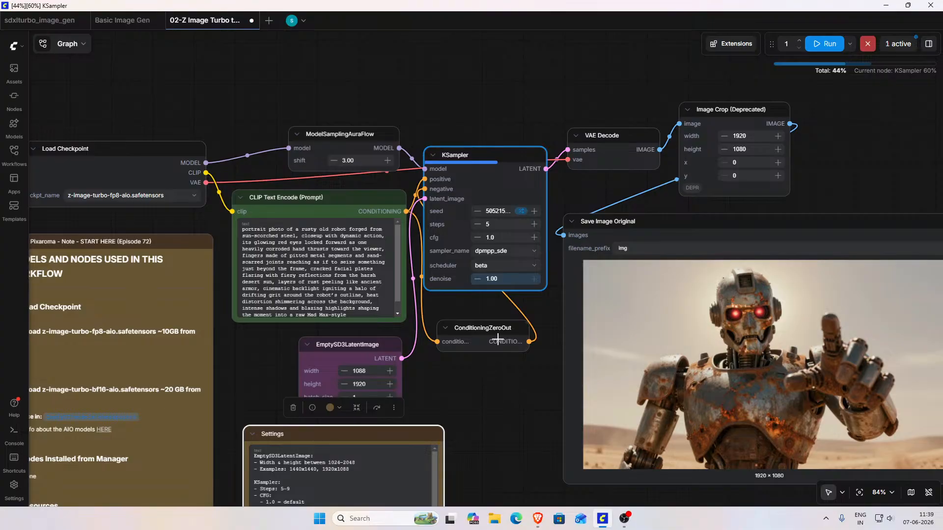
pyautogui.moveTo(505, 406); pyautogui.dragTo(669, 348)
pyautogui.scroll(-1, 556, 367)
pyautogui.scroll(-3, 556, 366)
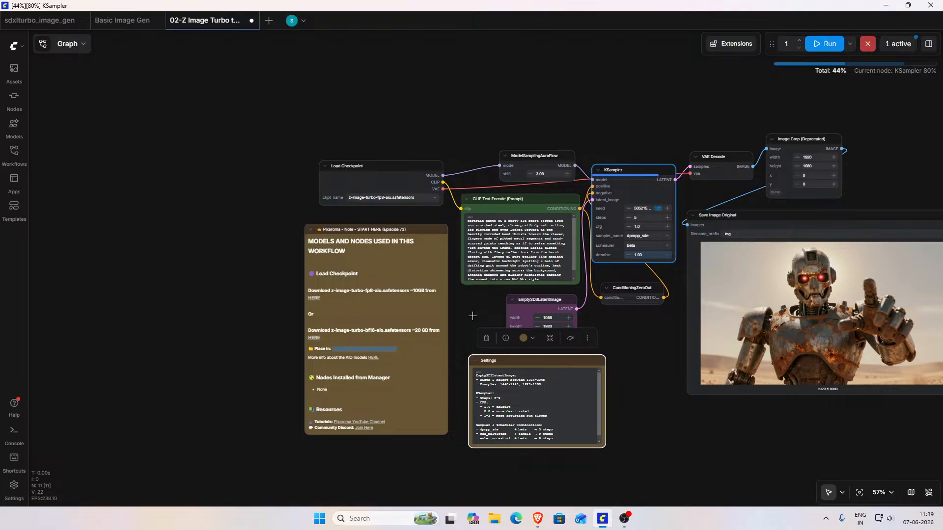
# Step: Collapse and re-expand the Pixaroma START HERE note, and read its checkpoint download options alongside the Load Checkpoint node
pyautogui.click(309, 229)
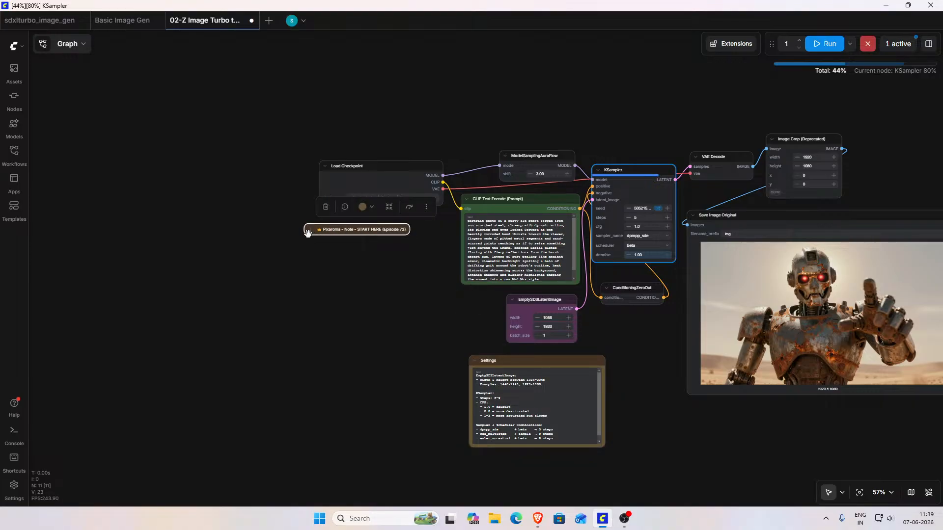
pyautogui.click(310, 230)
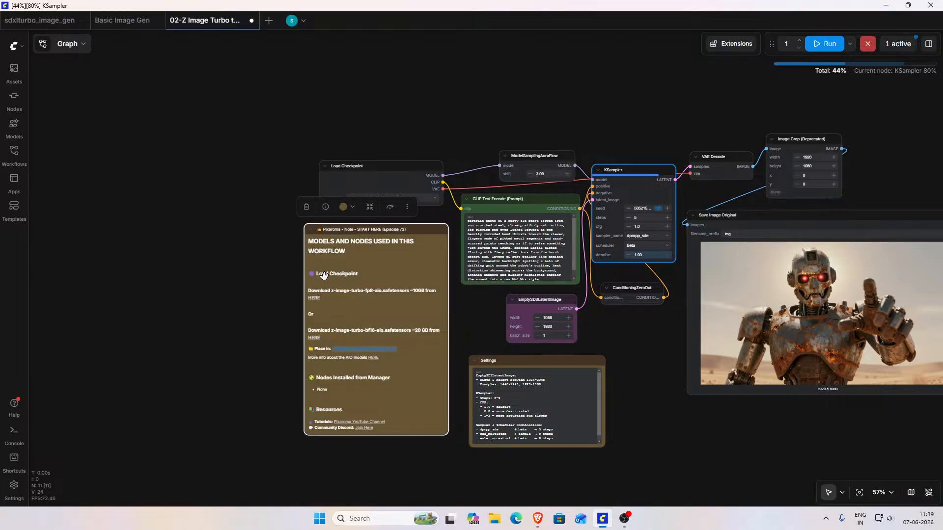
pyautogui.scroll(5, 295, 300)
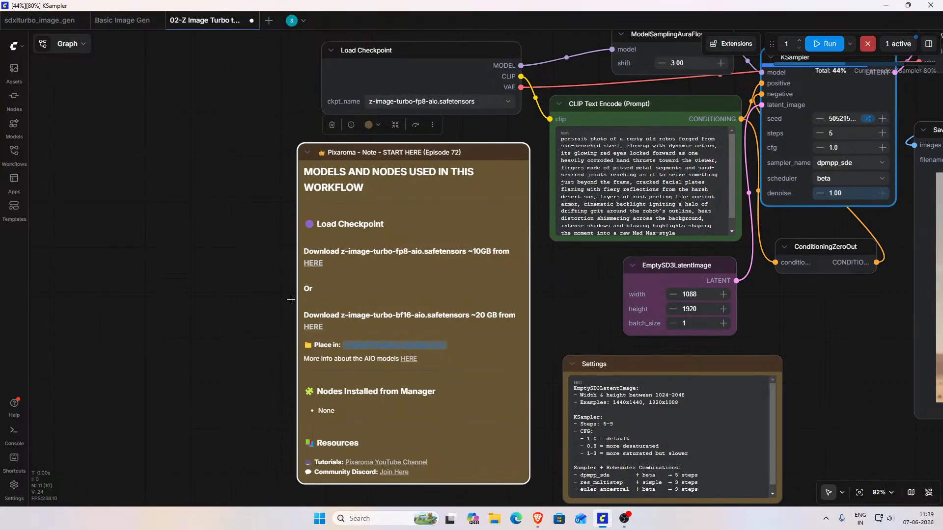
pyautogui.moveTo(220, 287); pyautogui.dragTo(189, 343)
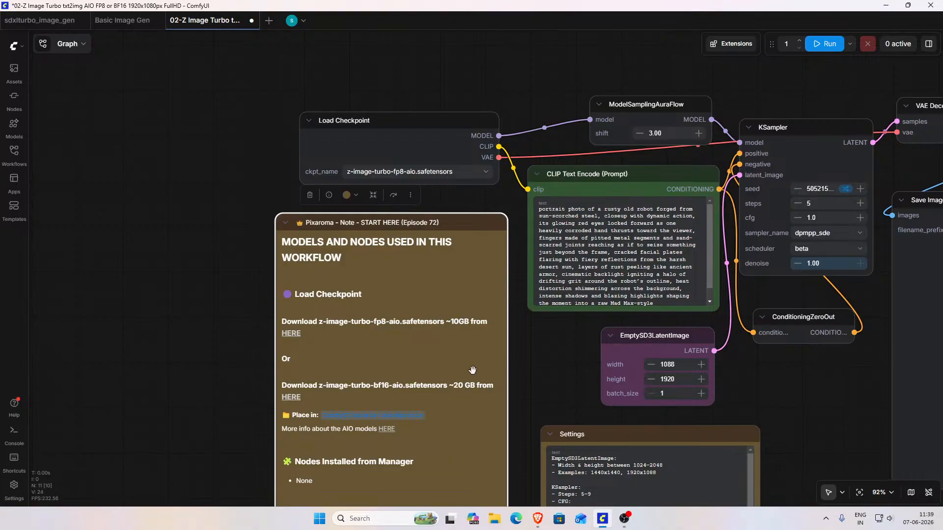
# Step: View the generated portrait-format image in the Save Image Original node
pyautogui.scroll(-1, 553, 362)
pyautogui.moveTo(545, 353); pyautogui.dragTo(160, 297)
pyautogui.moveTo(392, 344); pyautogui.dragTo(192, 347)
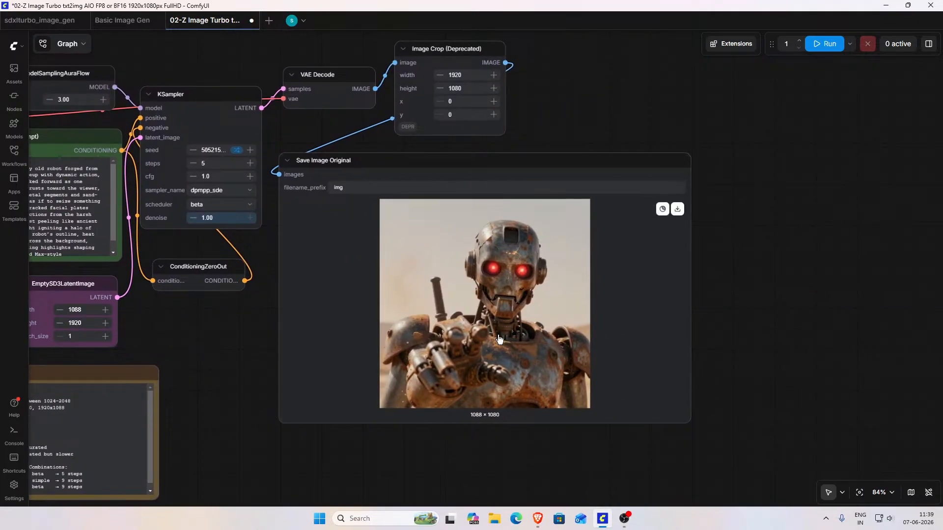
pyautogui.moveTo(253, 373); pyautogui.dragTo(329, 378)
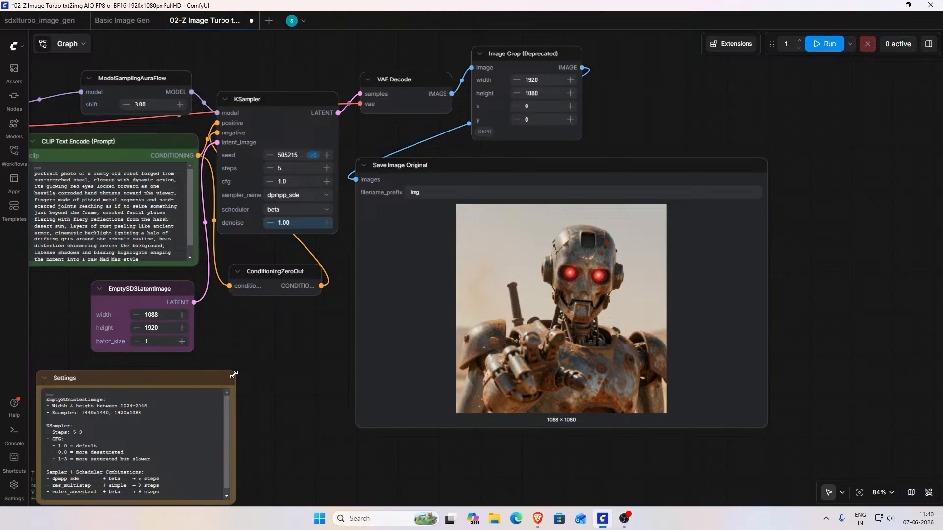
# Step: Keep the EmptySD3LatentImage height at 1920 and run the workflow again
pyautogui.doubleClick(167, 327)
pyautogui.press('Return')
pyautogui.click(825, 44)
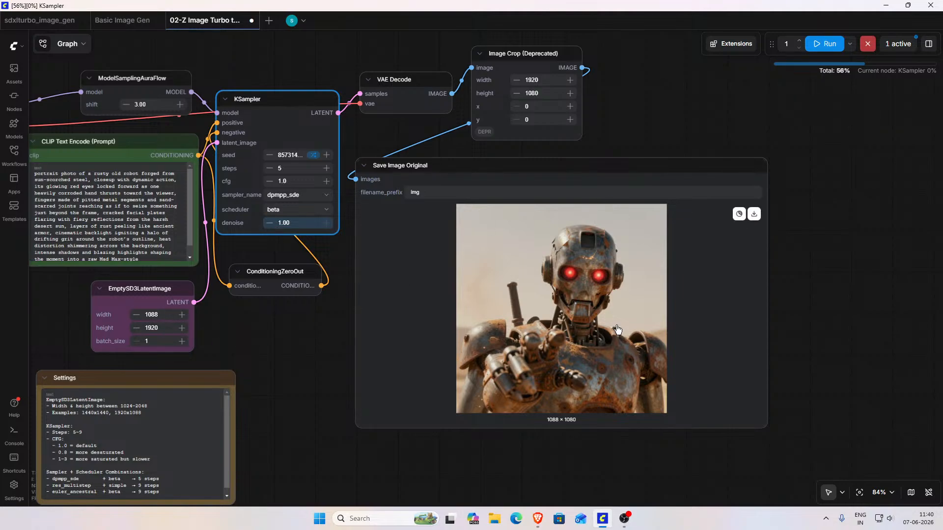
# Step: Inspect the generated robot image up close, and move the Save Image Original node further right, past the Image Crop node
pyautogui.scroll(4, 616, 331)
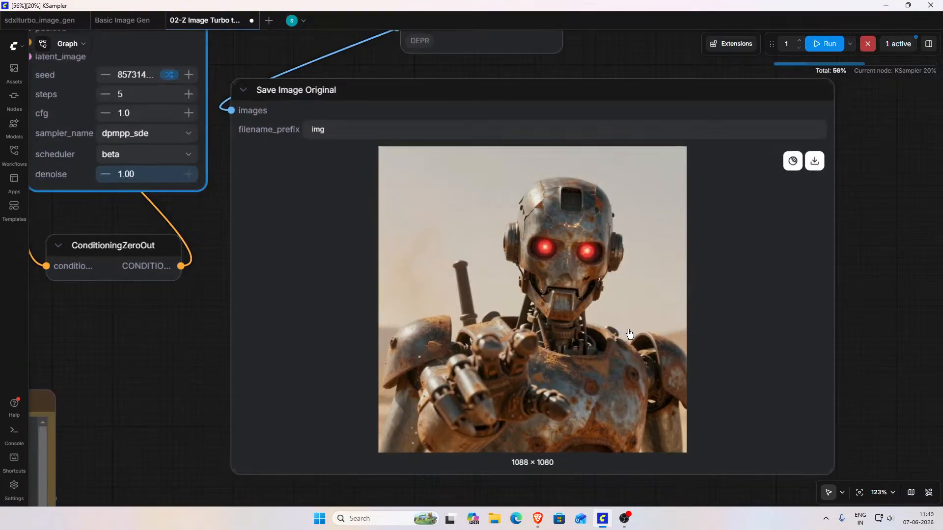
pyautogui.moveTo(883, 282); pyautogui.dragTo(837, 289)
pyautogui.scroll(5, 557, 280)
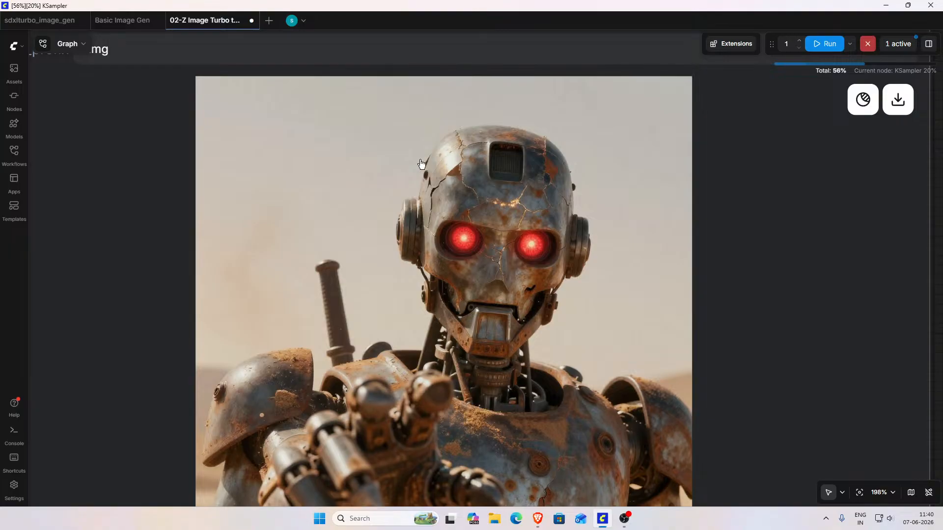
pyautogui.scroll(-2, 152, 233)
pyautogui.moveTo(96, 235); pyautogui.dragTo(703, 257)
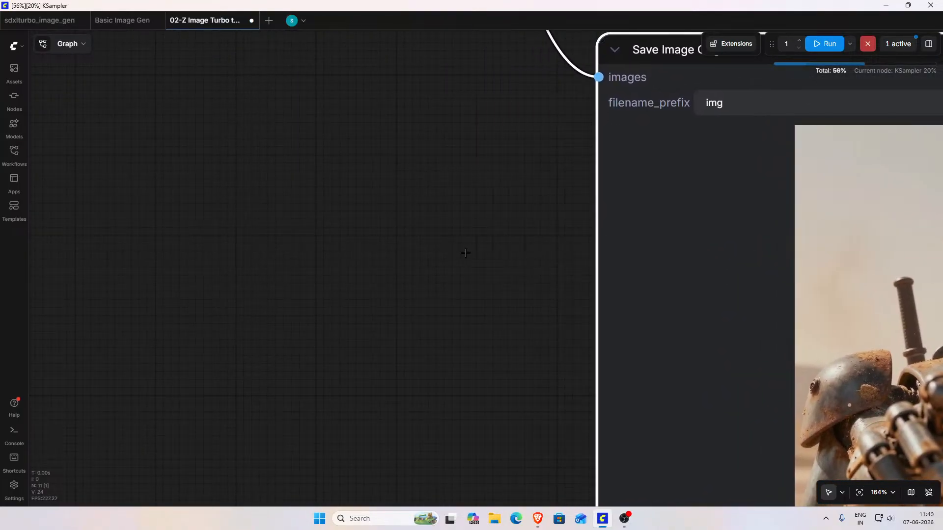
pyautogui.scroll(-9, 484, 254)
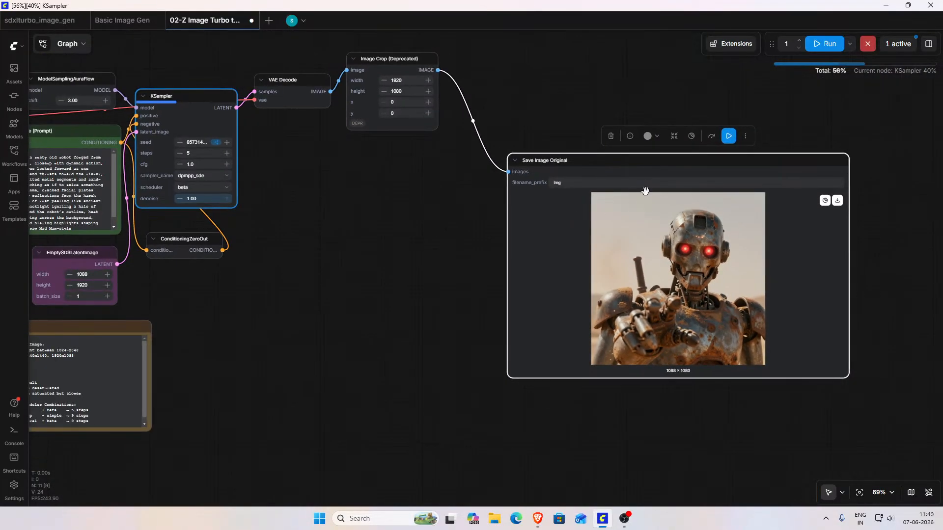
# Step: Review the CLIP Text Encode prompt, and switch to the Brave browser to open ChatGPT in a new tab
pyautogui.moveTo(306, 217); pyautogui.dragTo(658, 295)
pyautogui.scroll(5, 417, 294)
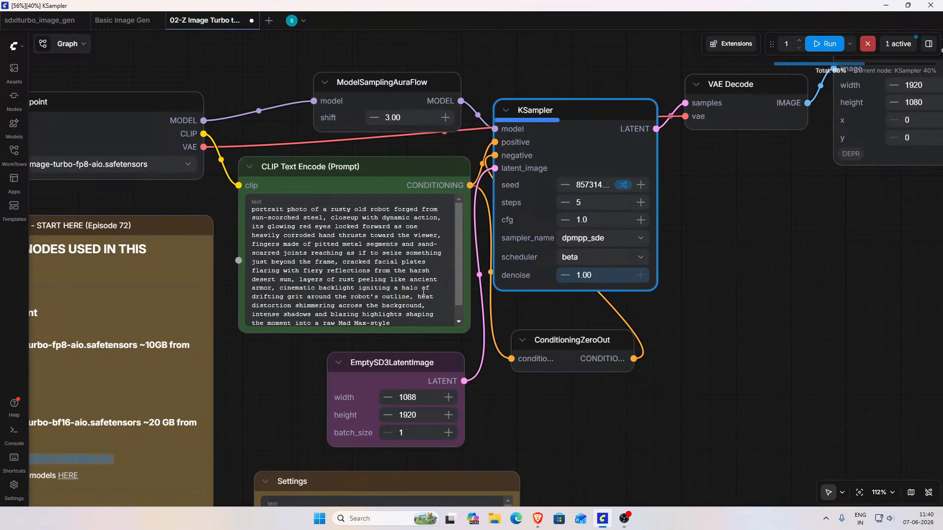
pyautogui.click(538, 519)
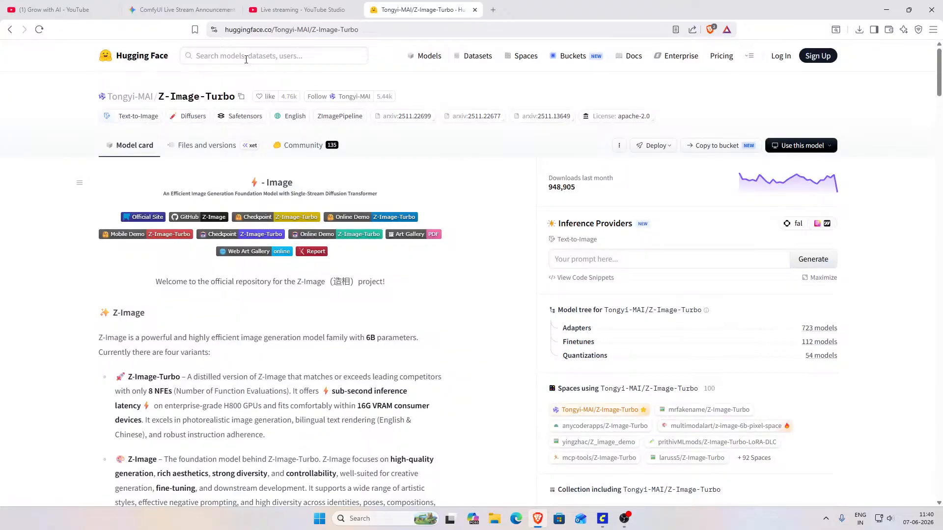
pyautogui.click(493, 9)
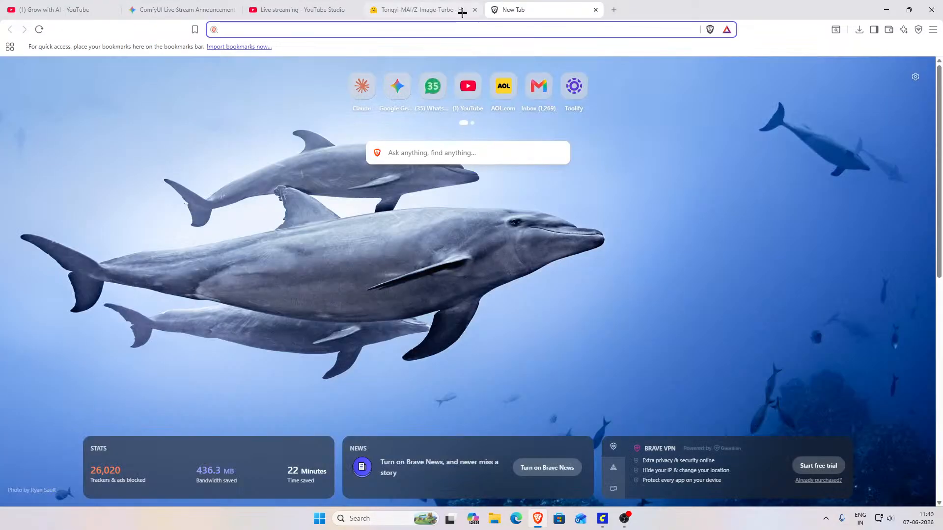
pyautogui.write('cha')
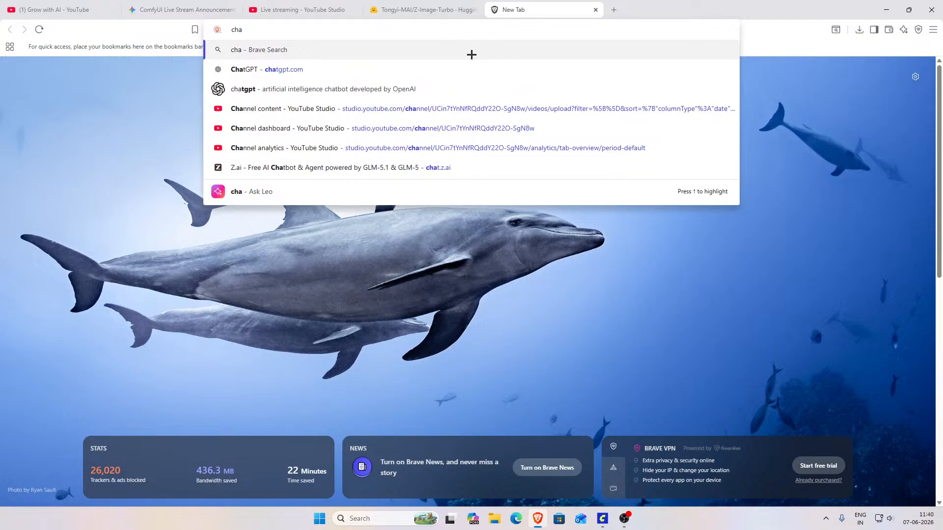
pyautogui.write('tgpt.com')
pyautogui.press('Return')
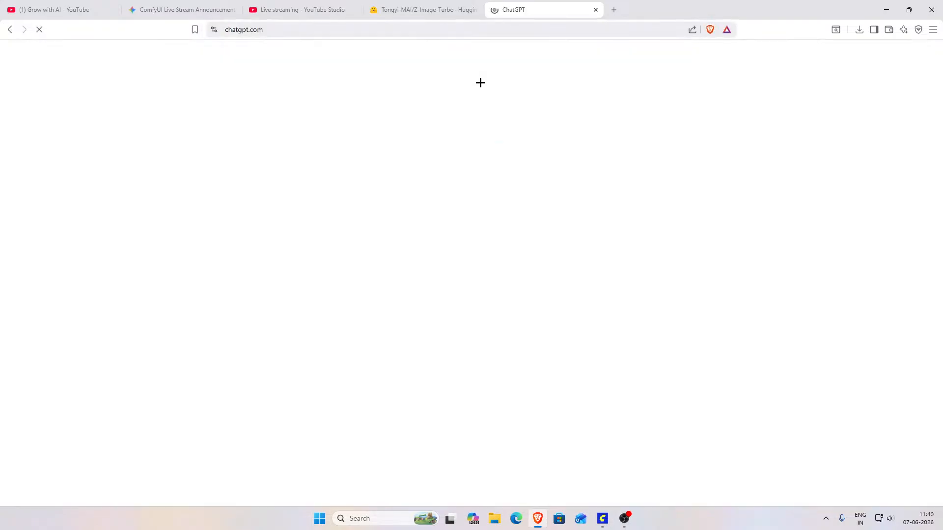
# Step: Ask ChatGPT for prompts to test the limits and best features of the z image turbo model's image generation on comfyui
pyautogui.write('i want to test opu')
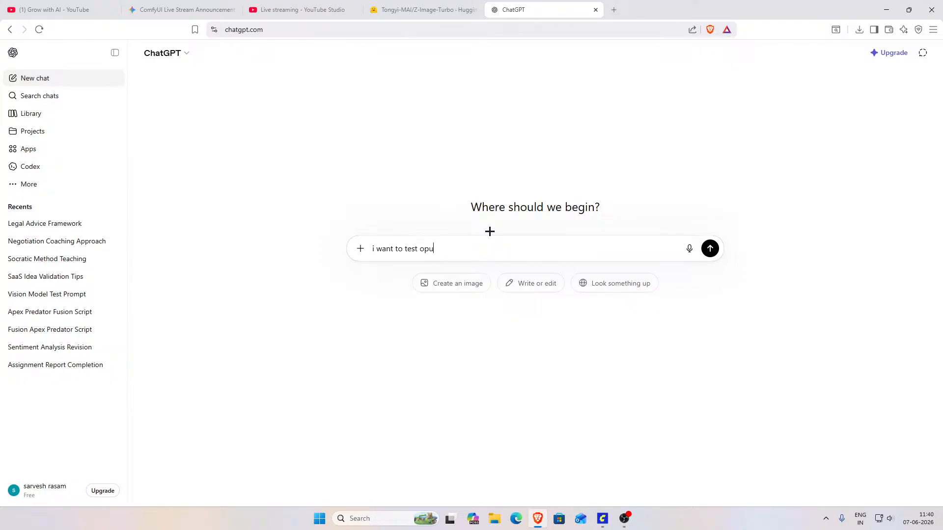
pyautogui.write(' the limits and best features of z image turbo model so give')
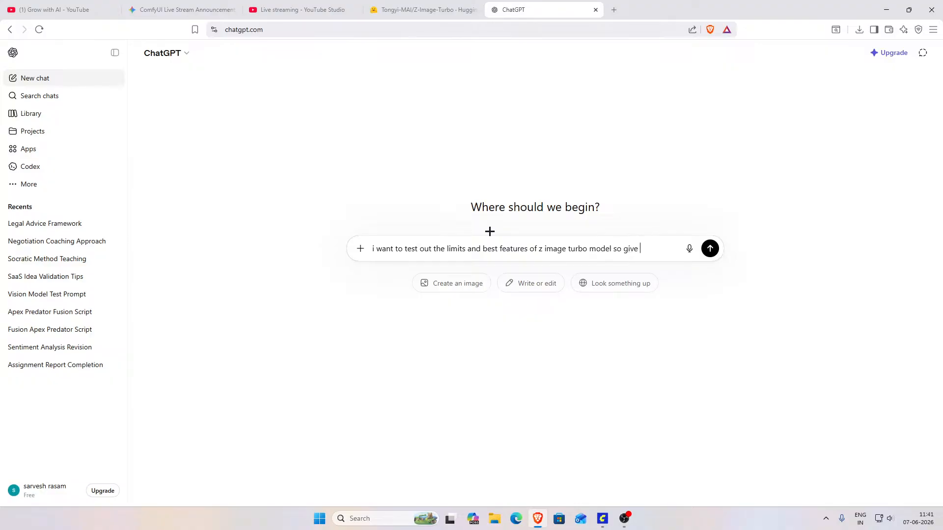
pyautogui.write('me some prompts to tes')
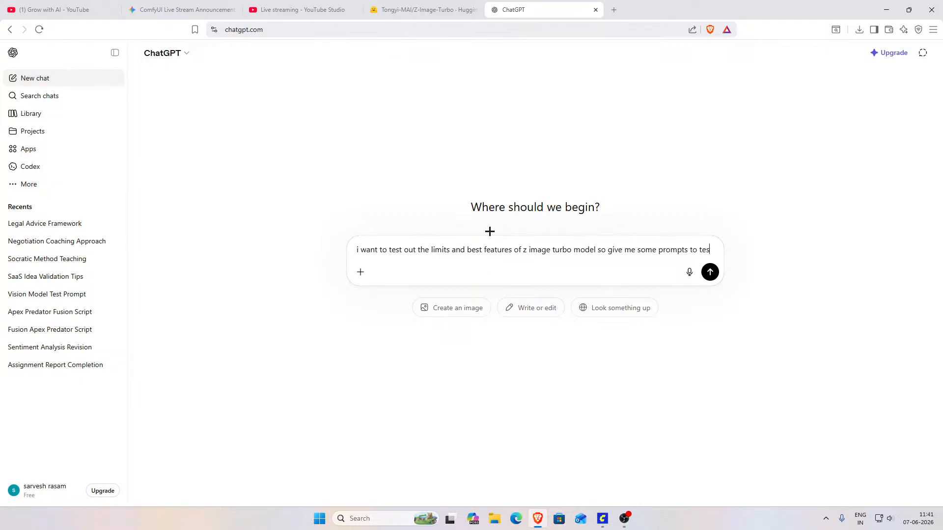
pyautogui.write('out')
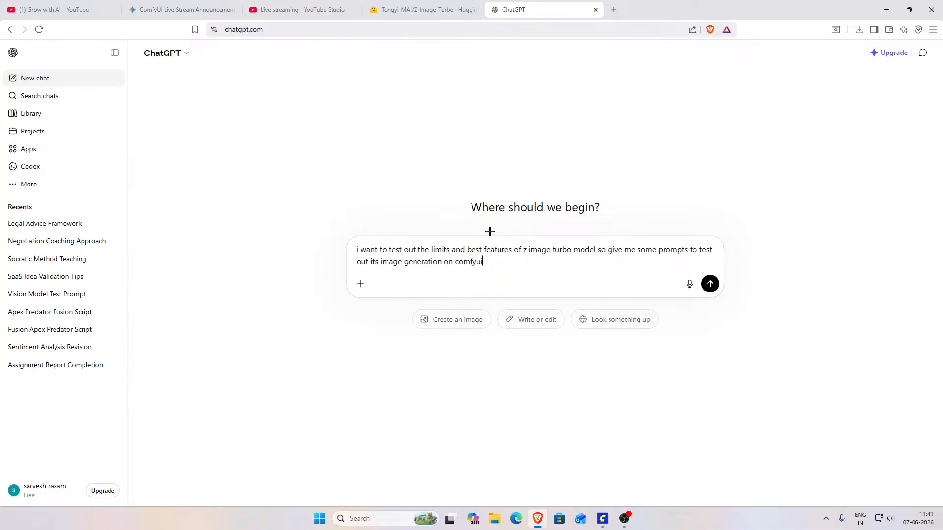
pyautogui.write('i')
pyautogui.press('Return')
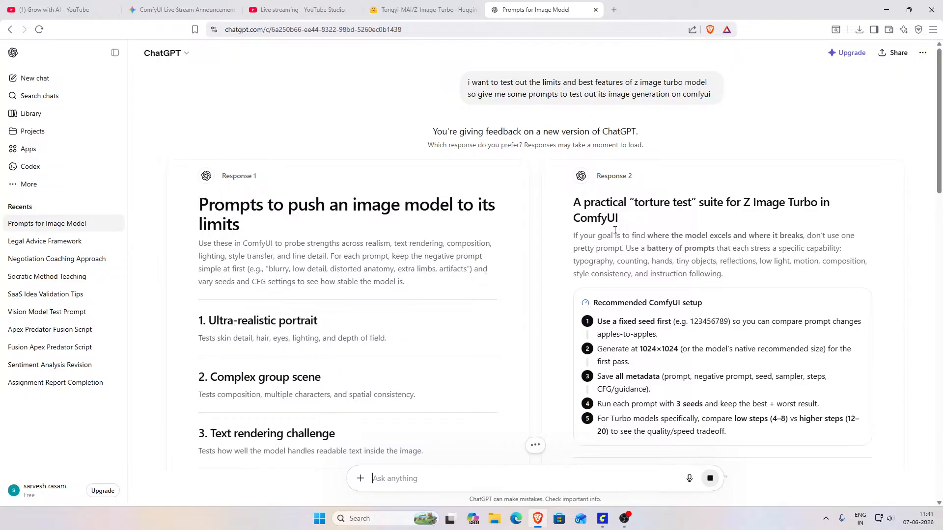
# Step: Read through both ChatGPT responses, including the test prompts, the Turbo benchmark matrix and the common failure signatures
pyautogui.scroll(-5, 605, 230)
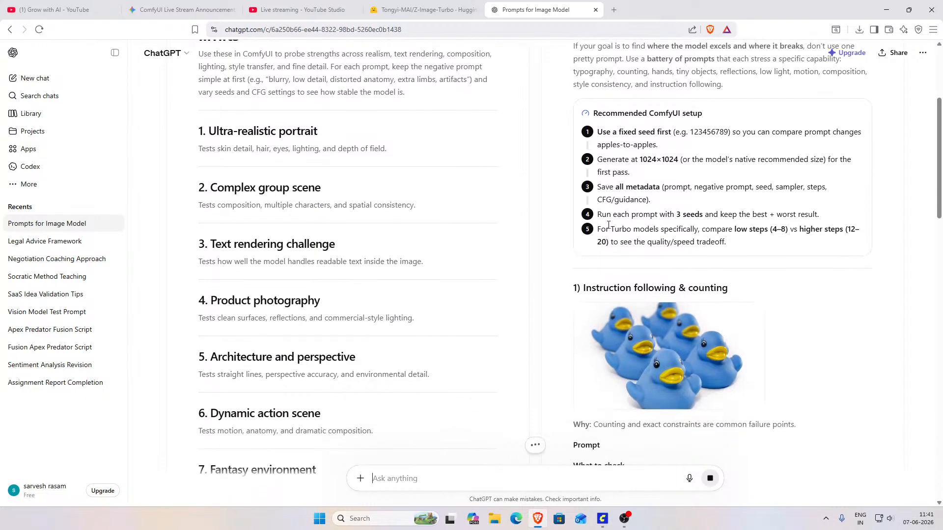
pyautogui.scroll(-2, 608, 224)
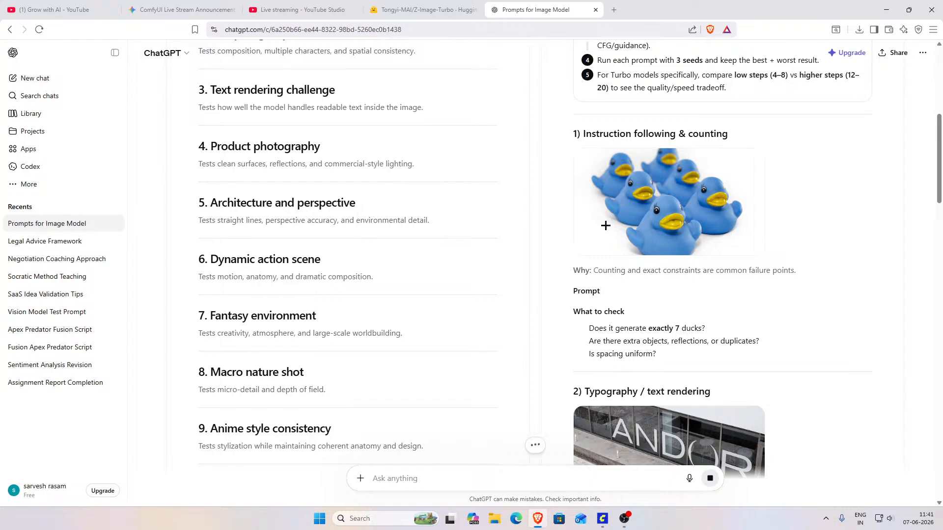
pyautogui.scroll(-8, 605, 226)
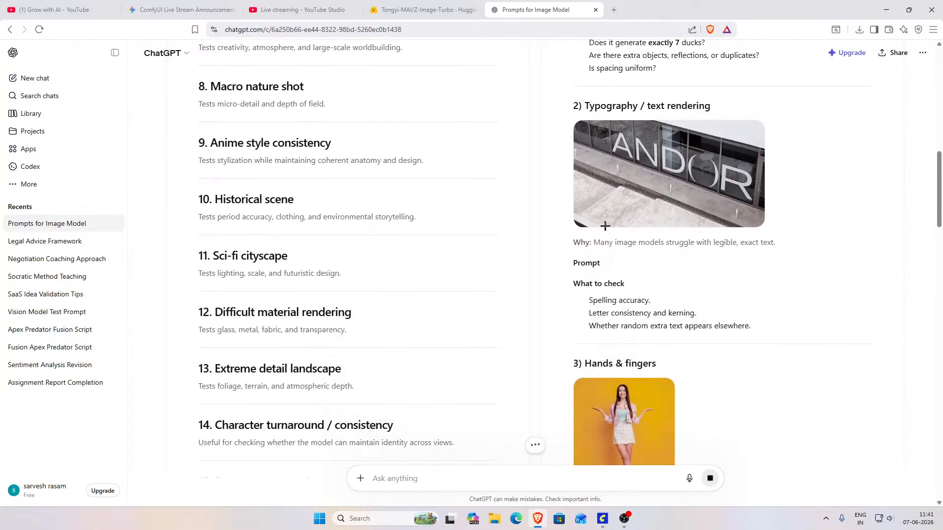
pyautogui.scroll(-10, 606, 226)
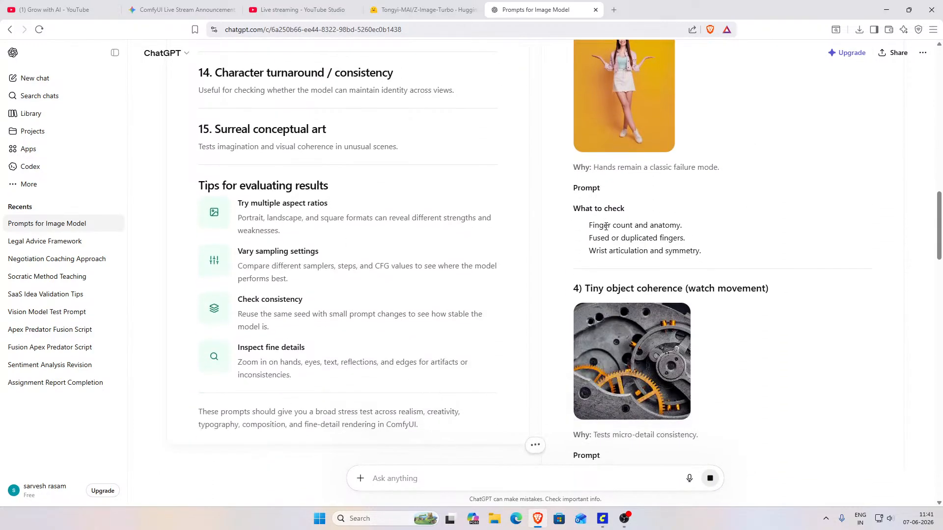
pyautogui.scroll(-10, 606, 225)
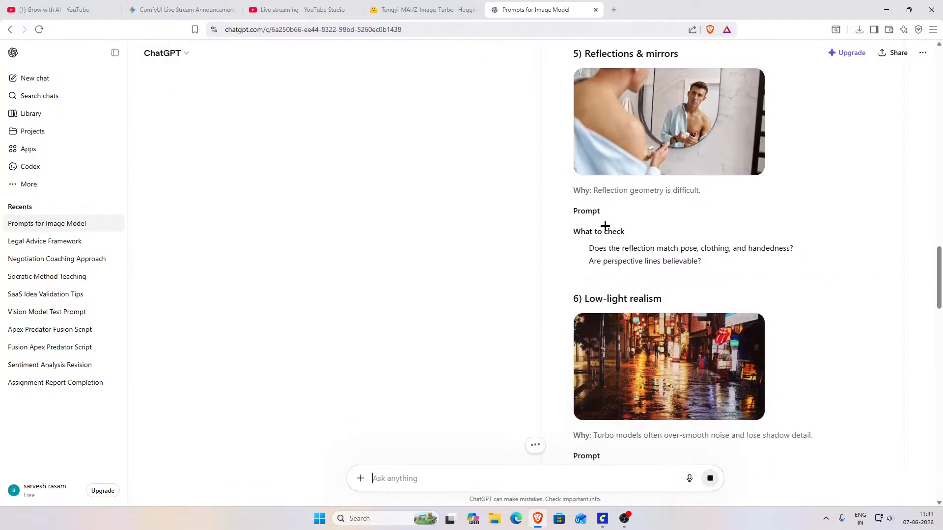
pyautogui.scroll(-9, 605, 226)
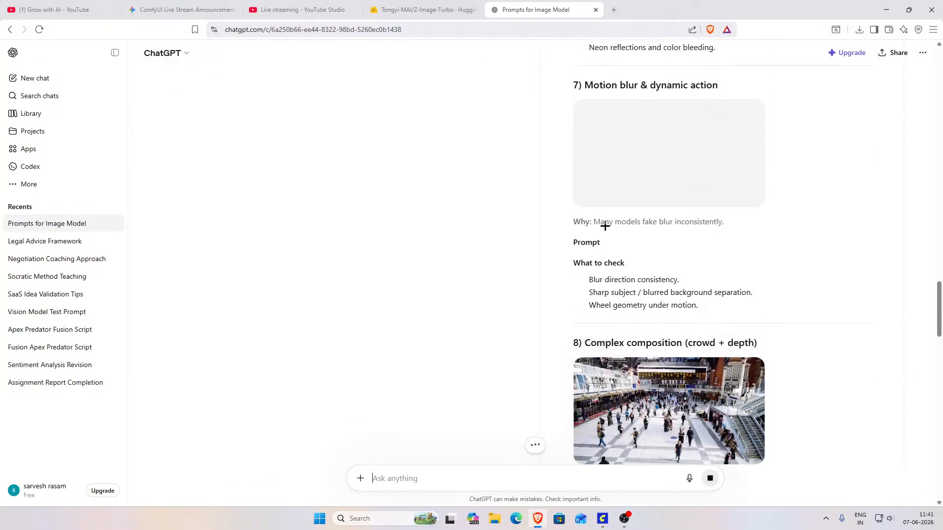
pyautogui.scroll(-10, 605, 226)
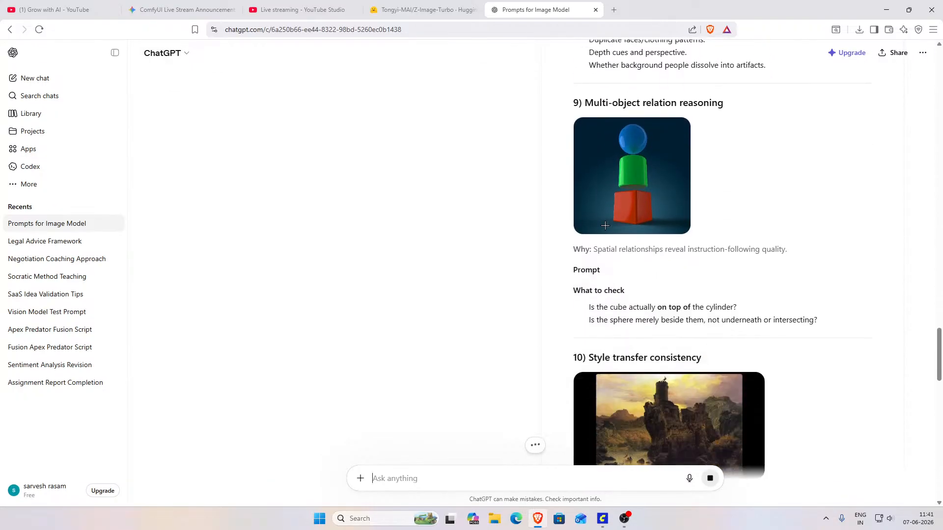
pyautogui.scroll(-6, 604, 224)
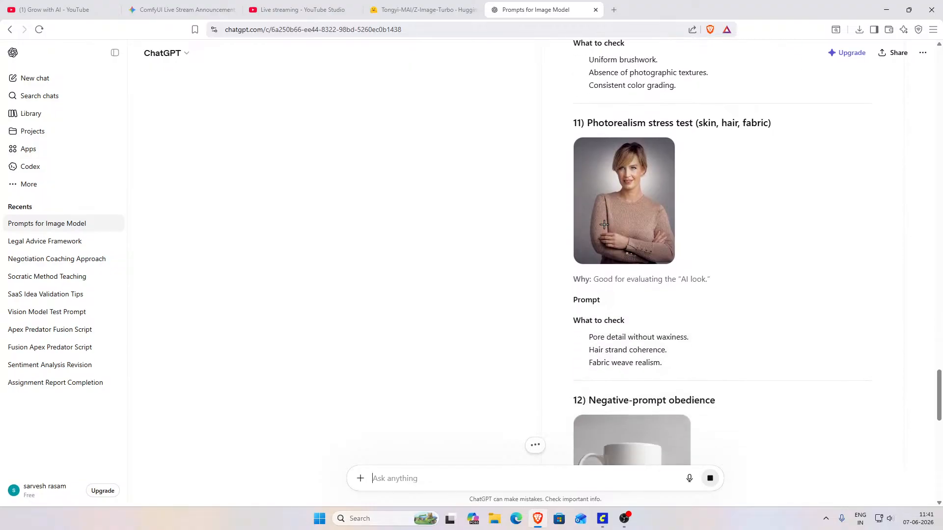
pyautogui.scroll(-12, 605, 225)
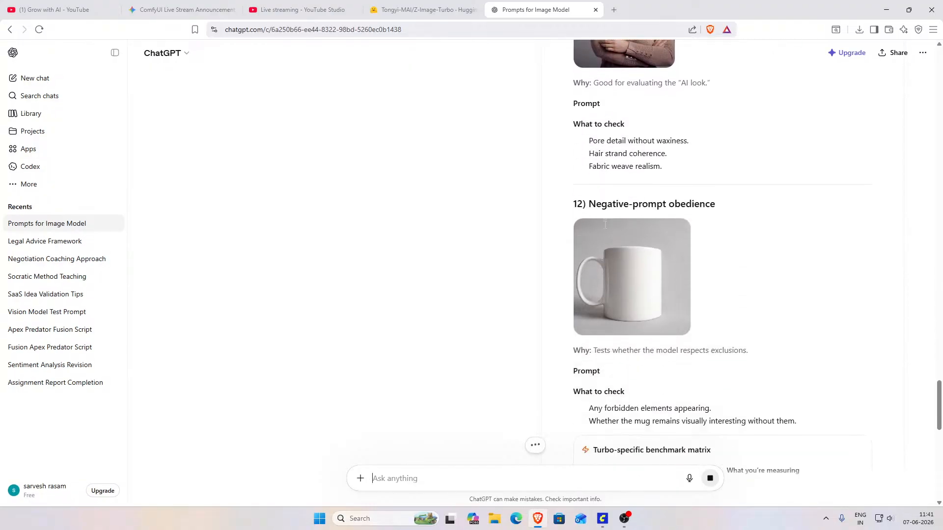
pyautogui.scroll(-5, 605, 226)
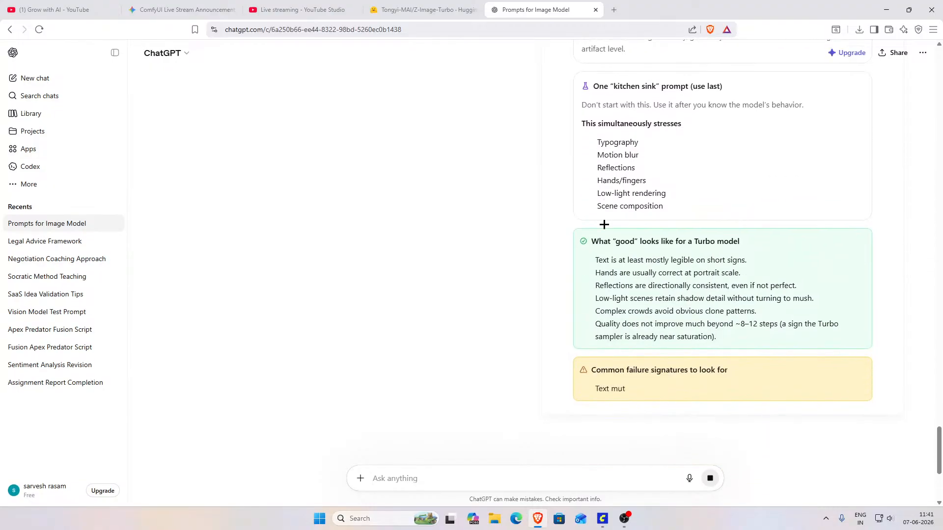
pyautogui.scroll(8, 605, 224)
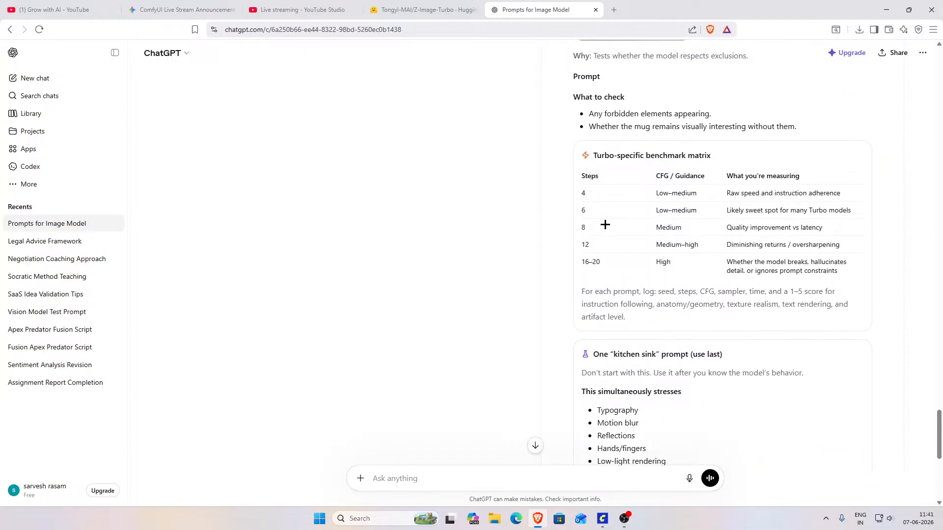
pyautogui.scroll(-8, 605, 224)
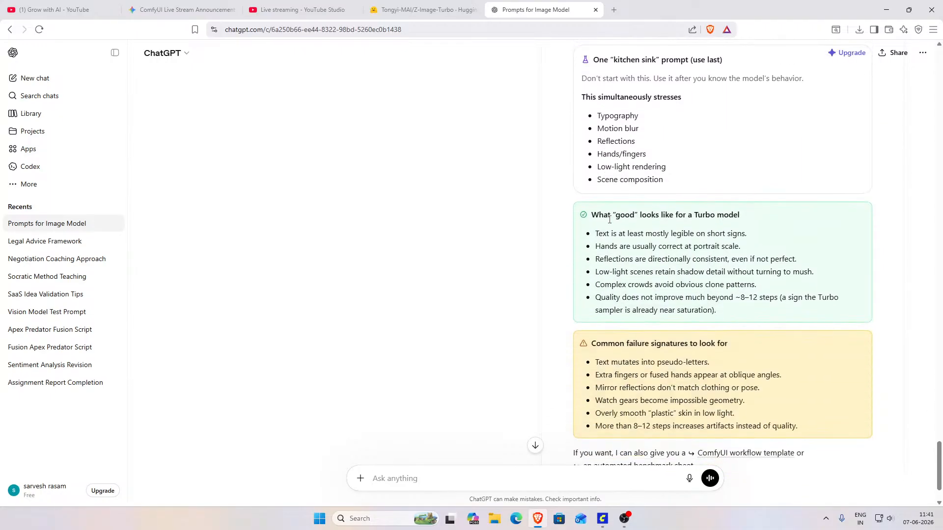
# Step: Compare the test categories in Response 1 with those in Response 2, back to the start of the answers
pyautogui.scroll(14, 387, 311)
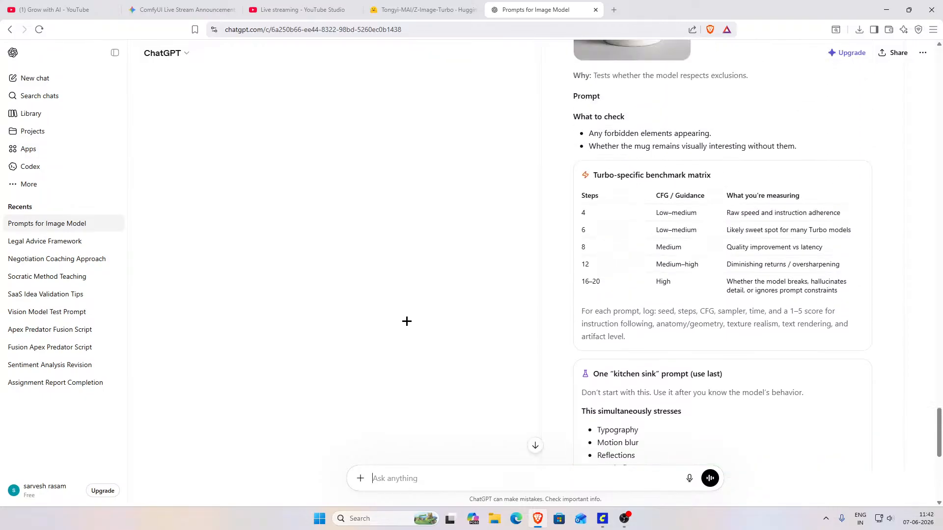
pyautogui.scroll(18, 384, 335)
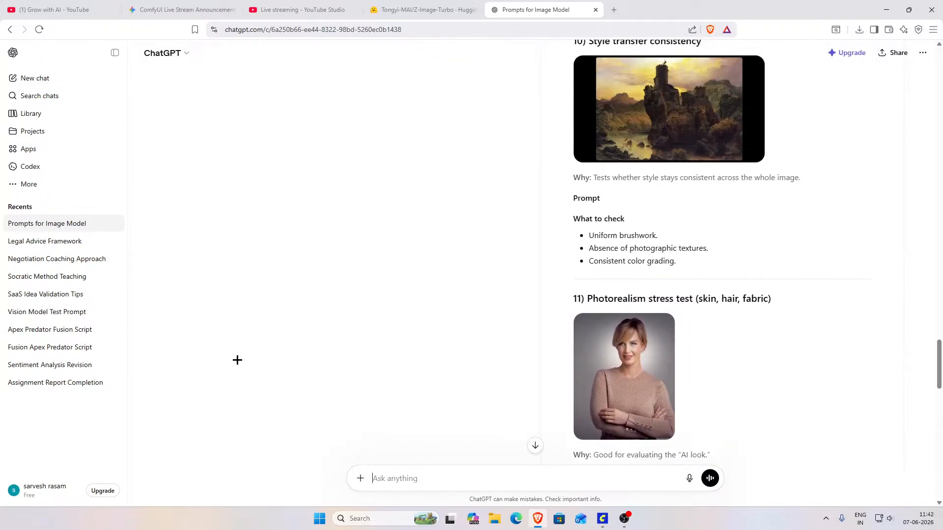
pyautogui.scroll(20, 247, 361)
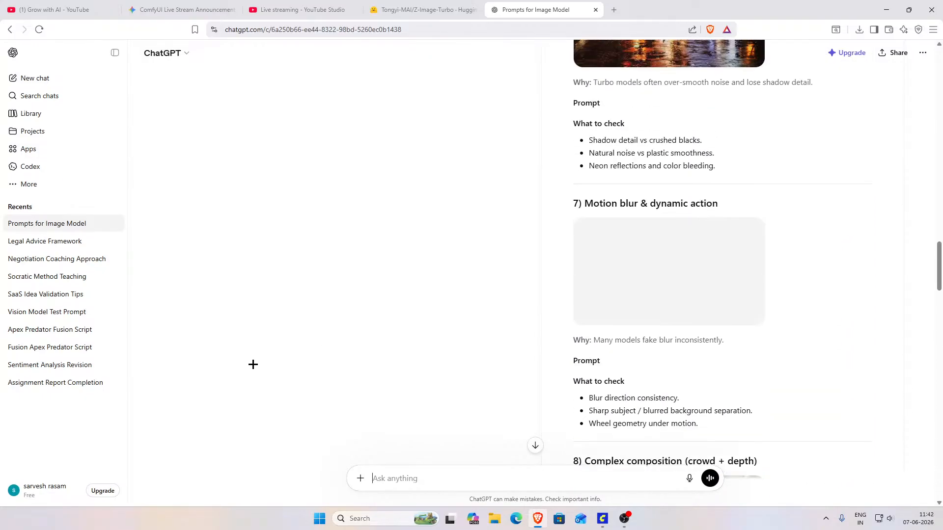
pyautogui.scroll(9, 281, 258)
pyautogui.scroll(-5, 297, 393)
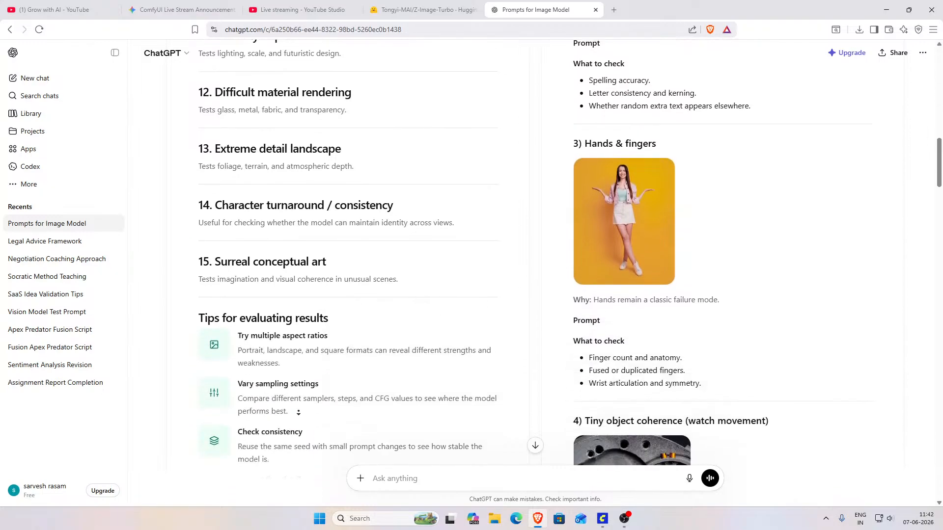
pyautogui.scroll(-3, 300, 369)
pyautogui.scroll(9, 297, 344)
pyautogui.scroll(8, 298, 306)
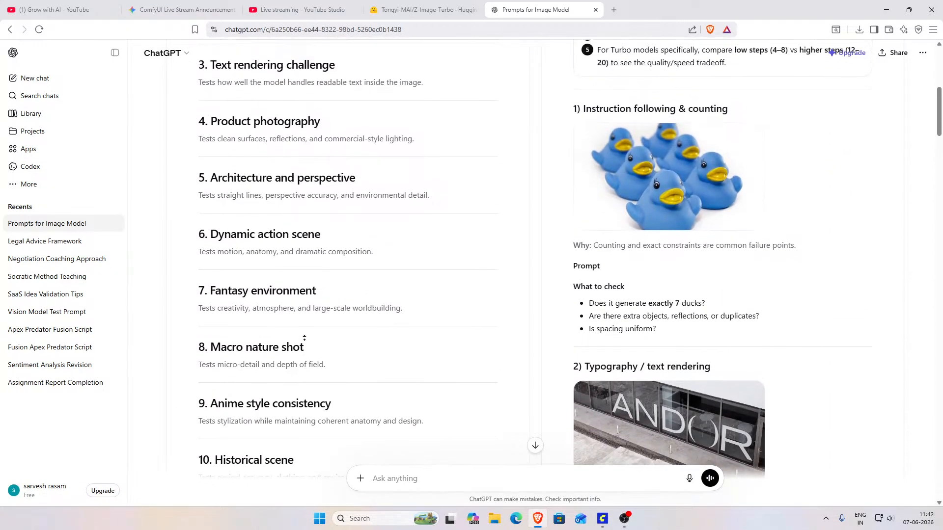
pyautogui.scroll(5, 305, 339)
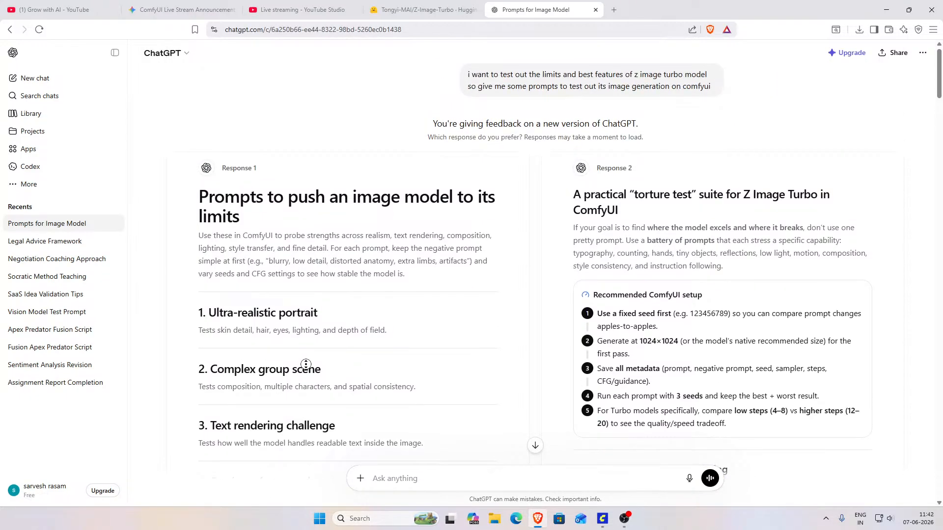
# Step: Choose Response 1 as the preferred ChatGPT answer
pyautogui.scroll(-15, 306, 365)
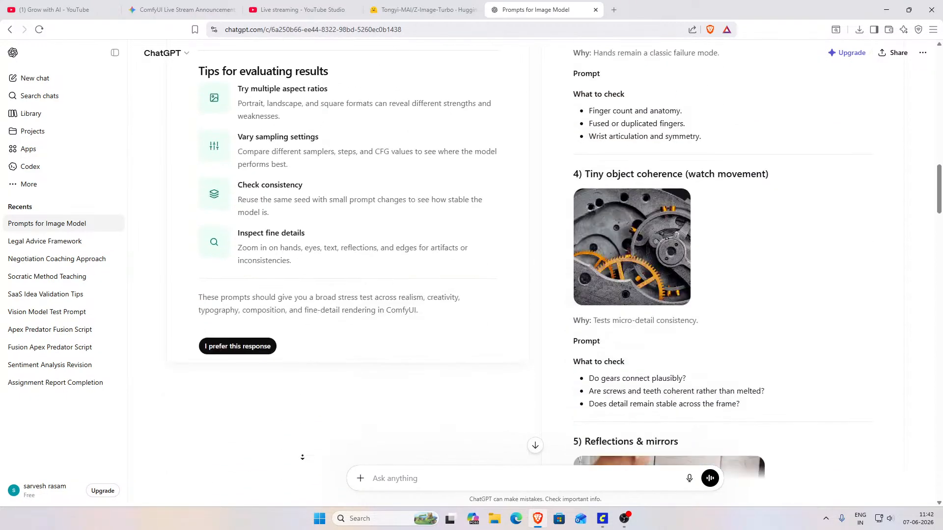
pyautogui.scroll(2, 385, 305)
pyautogui.scroll(-2, 411, 312)
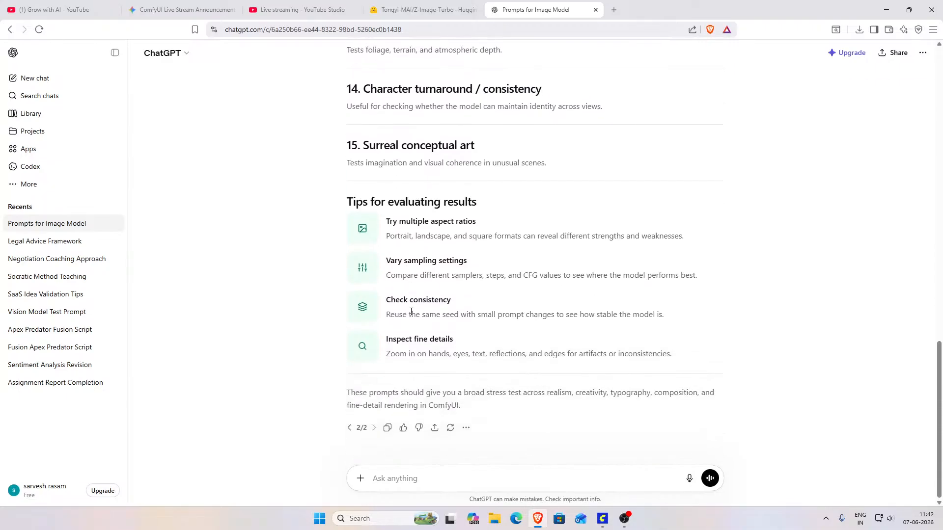
# Step: Ask ChatGPT "give me some image prompts to test z image turbo"
pyautogui.click(389, 479)
pyautogui.write('give me some image prompts to t')
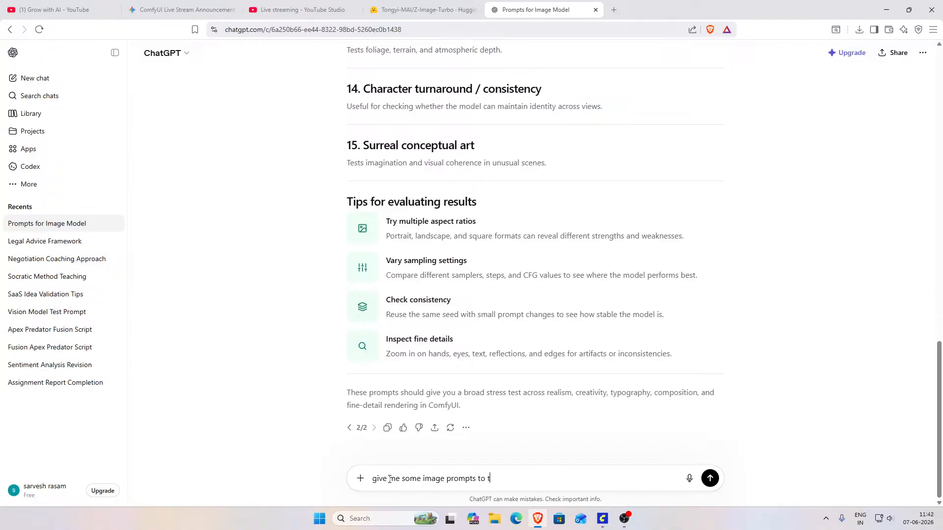
pyautogui.write('est z image turbo')
pyautogui.press('Return')
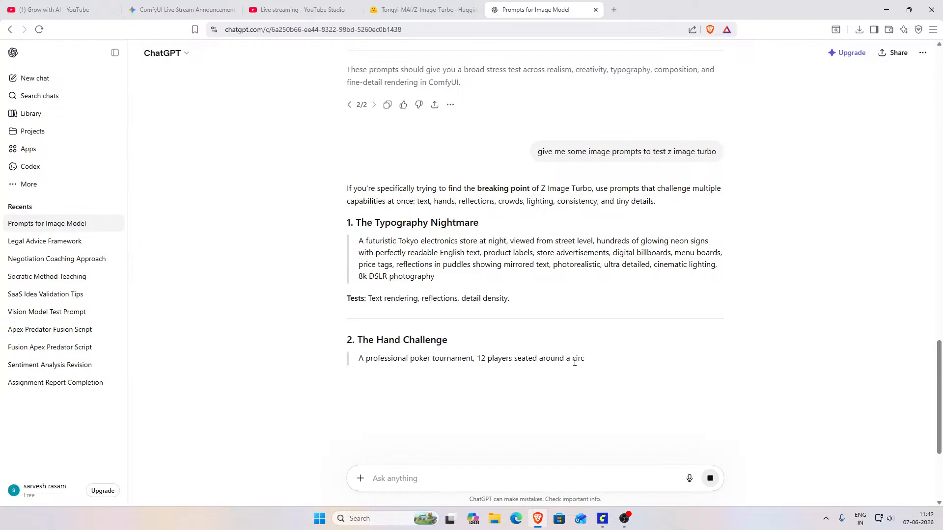
# Step: Copy the futuristic Tokyo electronics store prompt under "The Typography Nightmare" and switch to ComfyUI
pyautogui.moveTo(438, 276); pyautogui.dragTo(355, 238)
pyautogui.hotkey('ctrl', 'c')
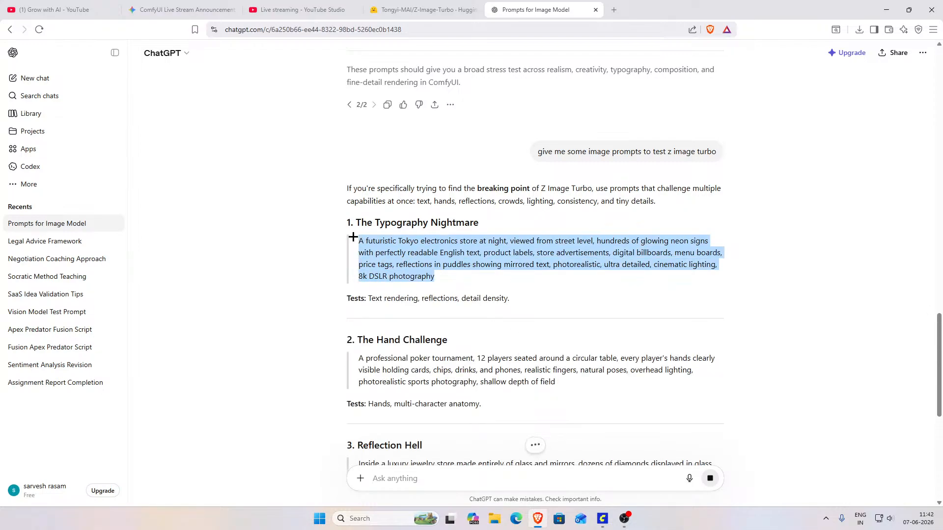
pyautogui.click(603, 519)
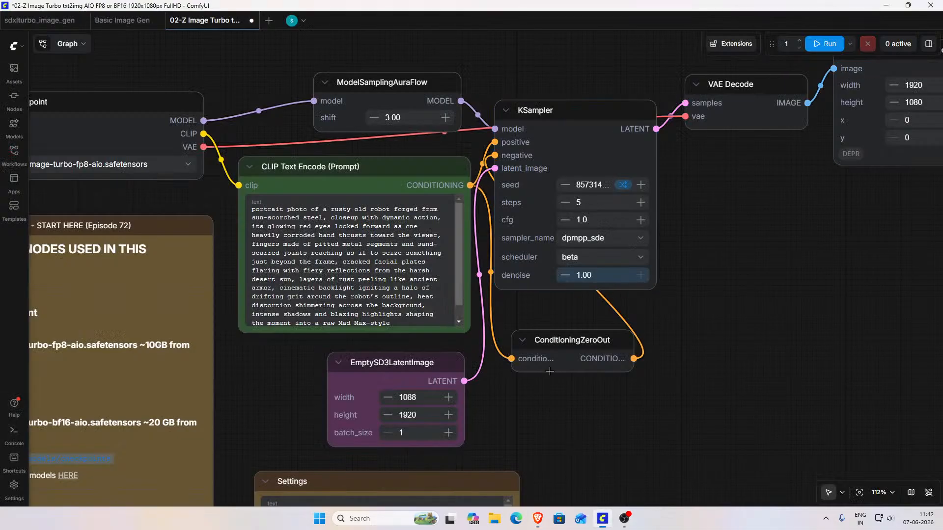
# Step: Set the EmptySD3LatentImage node to a width of 1920 and a height of 1088
pyautogui.scroll(-5, 771, 362)
pyautogui.moveTo(770, 362); pyautogui.dragTo(648, 265)
pyautogui.doubleClick(396, 286)
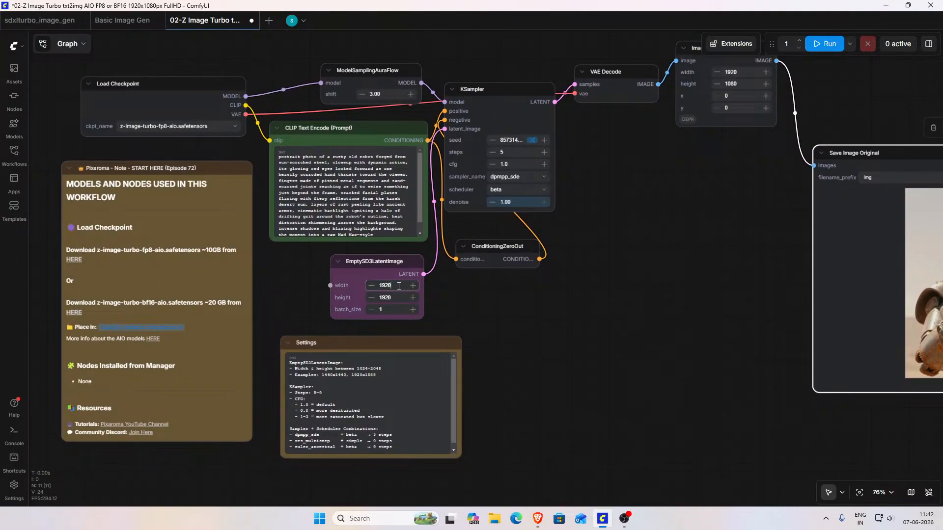
pyautogui.click(391, 298)
pyautogui.click(438, 300)
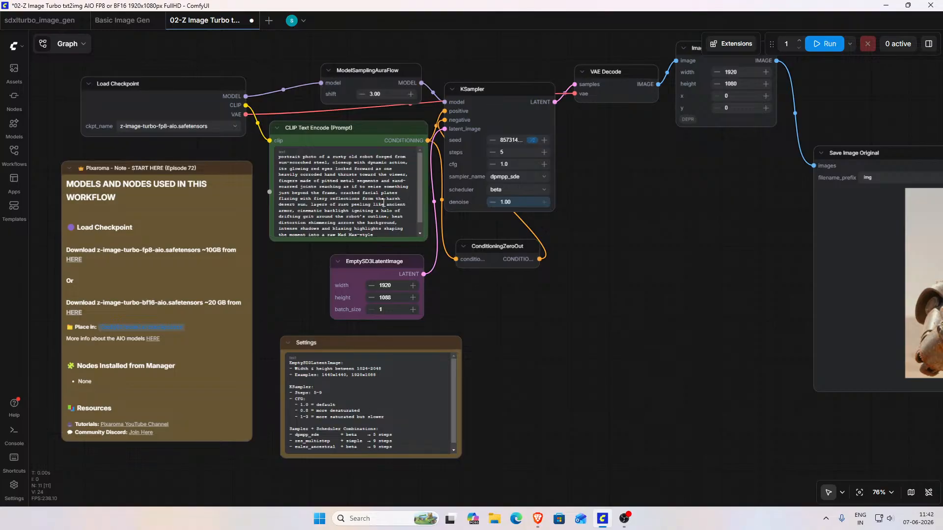
# Step: Replace the CLIP Text Encode prompt with the copied Tokyo electronics store prompt and run the workflow
pyautogui.hotkey('ctrl', 'v')
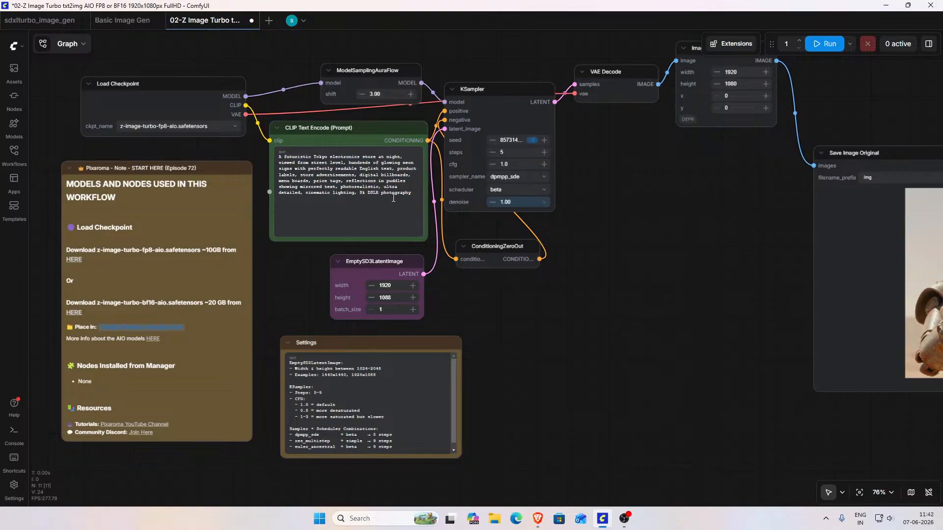
pyautogui.click(826, 43)
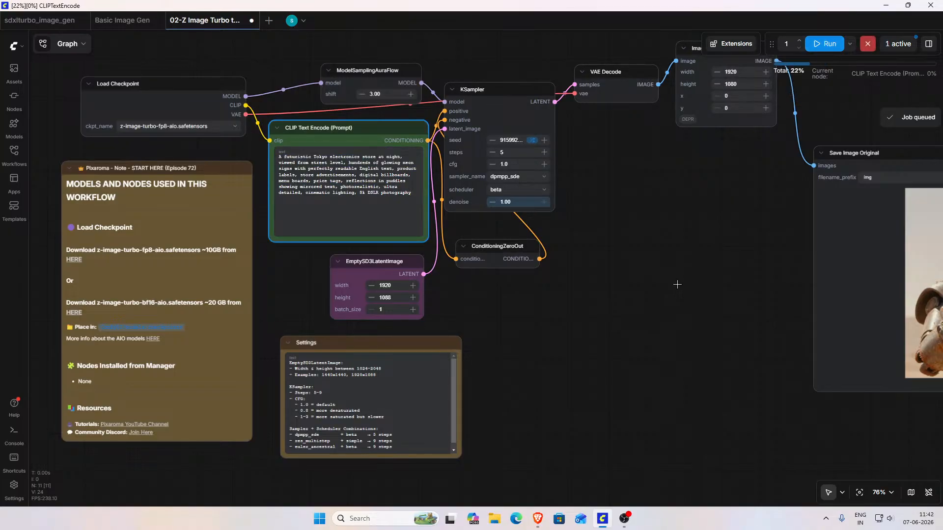
# Step: Nudge the Load Checkpoint, VAE Decode and KSampler nodes slightly during generation, and view the result in the Save Image Original node
pyautogui.scroll(-2, 594, 307)
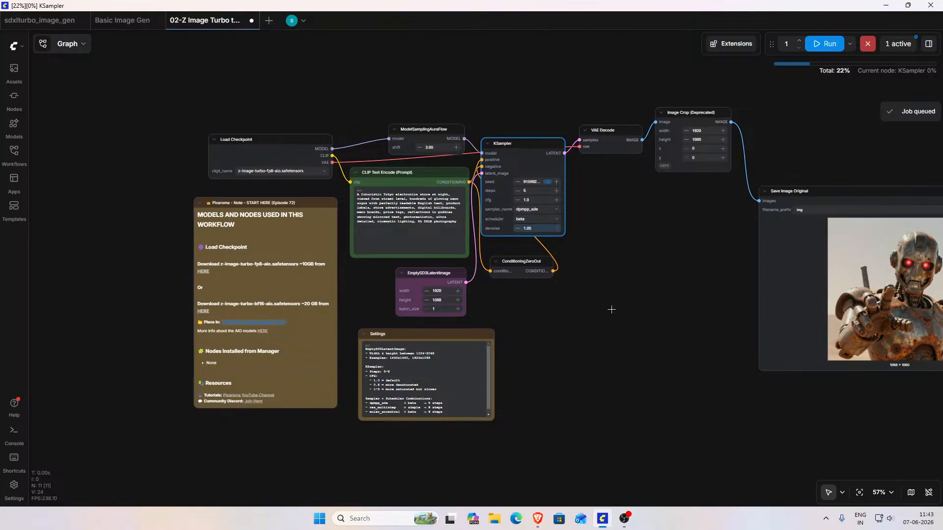
pyautogui.scroll(-1, 611, 311)
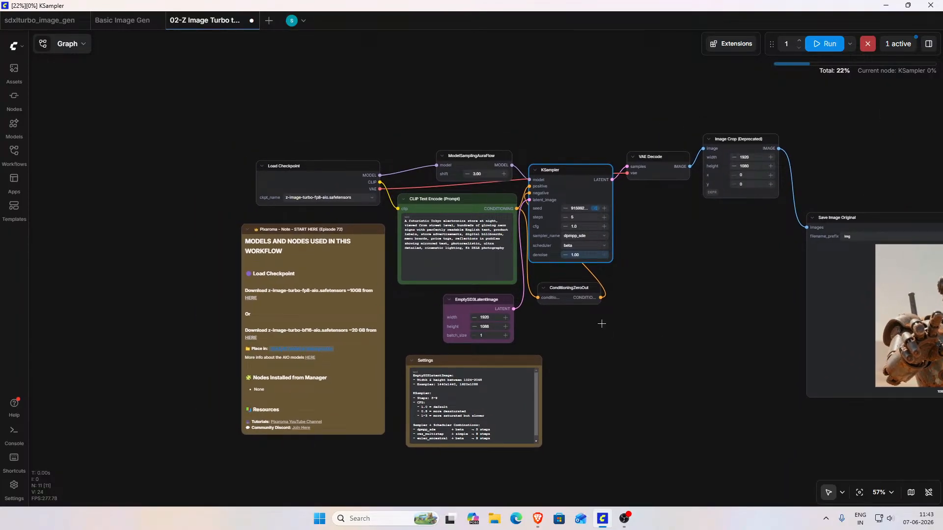
pyautogui.scroll(3, 602, 324)
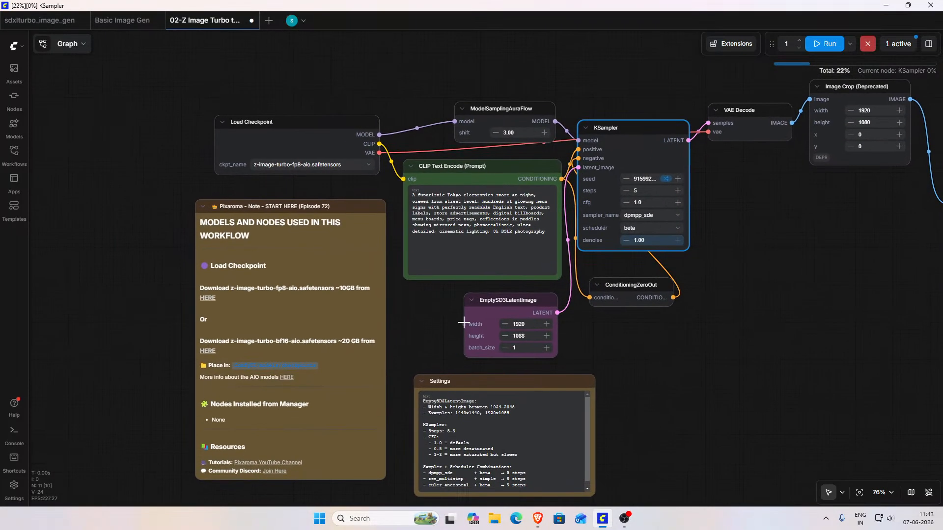
pyautogui.moveTo(429, 321); pyautogui.dragTo(505, 341)
pyautogui.moveTo(375, 147); pyautogui.dragTo(379, 141)
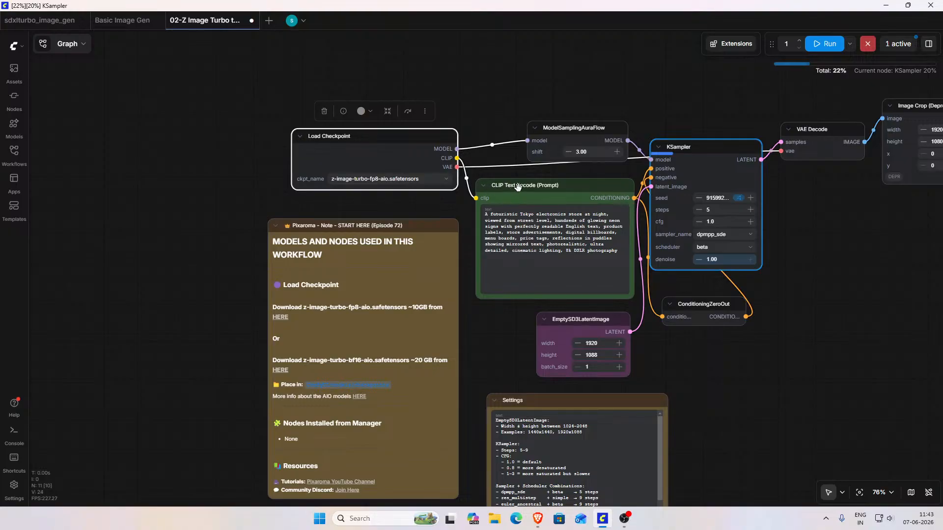
pyautogui.moveTo(832, 228); pyautogui.dragTo(727, 257)
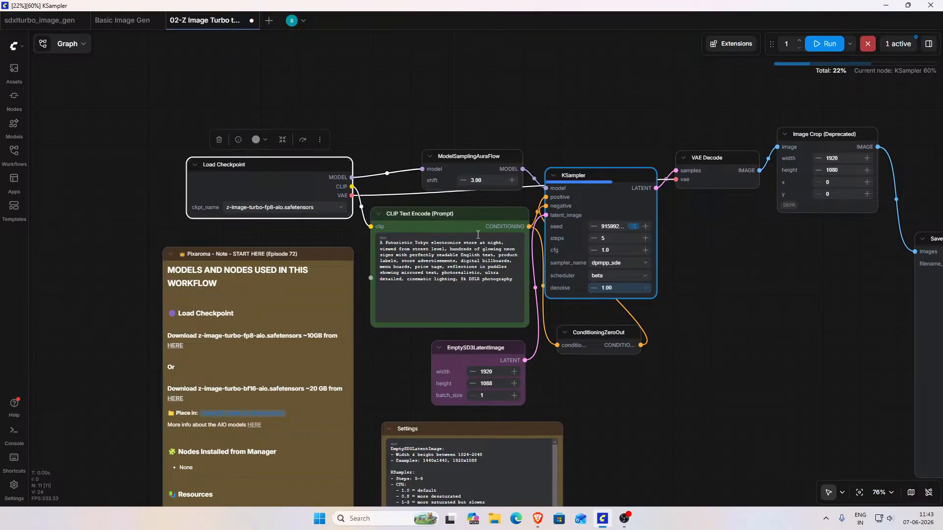
pyautogui.moveTo(698, 159); pyautogui.dragTo(701, 158)
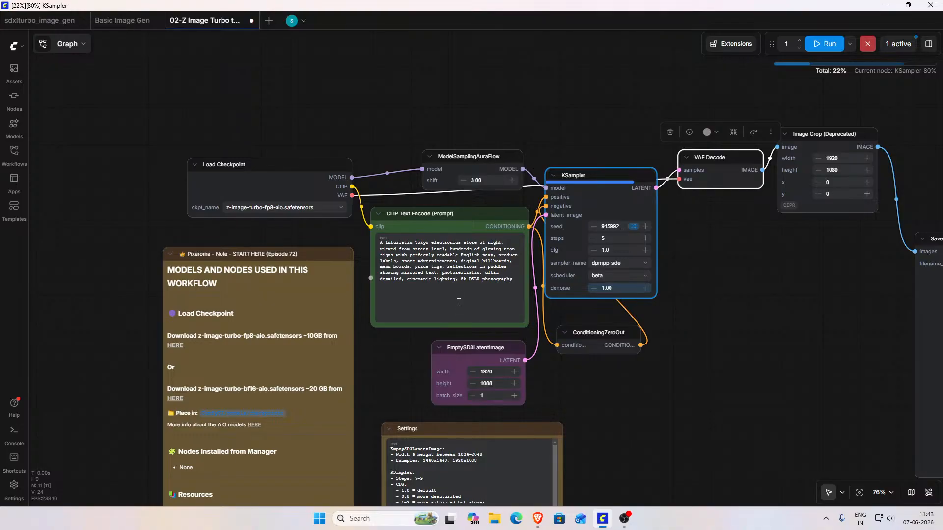
pyautogui.moveTo(595, 176)
pyautogui.mouseDown()
pyautogui.moveTo(586, 181)
pyautogui.moveTo(602, 169)
pyautogui.mouseUp()
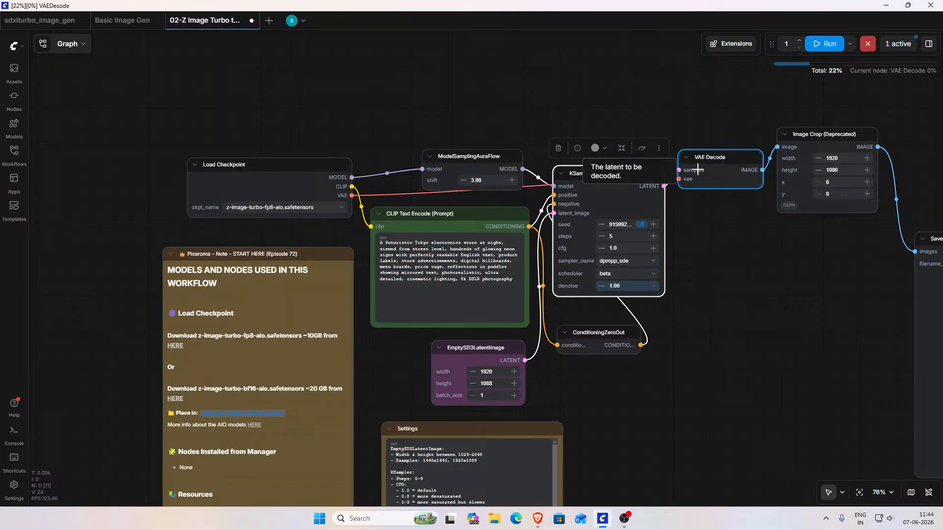
pyautogui.moveTo(741, 256); pyautogui.dragTo(271, 184)
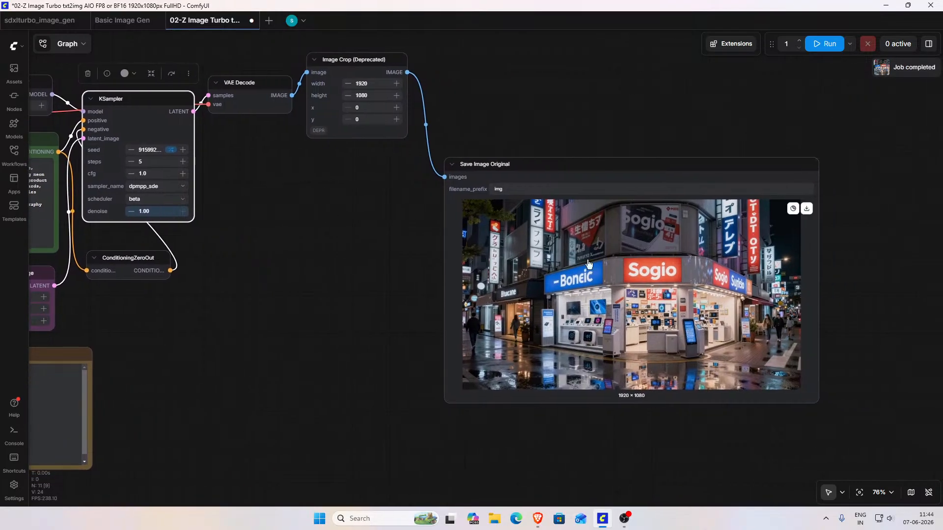
# Step: Examine the generated Tokyo electronics store image and its sign lettering up close in the Save Image Original node
pyautogui.moveTo(891, 220); pyautogui.dragTo(786, 216)
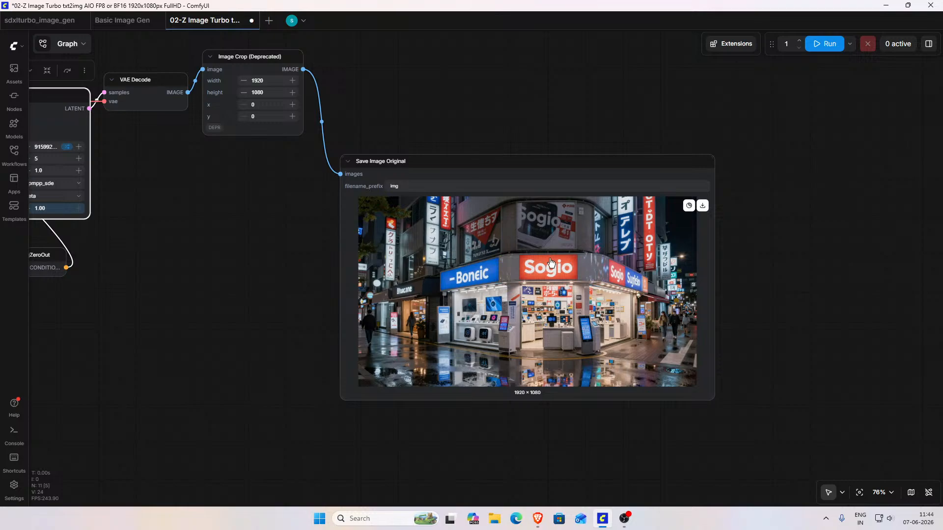
pyautogui.scroll(5, 571, 268)
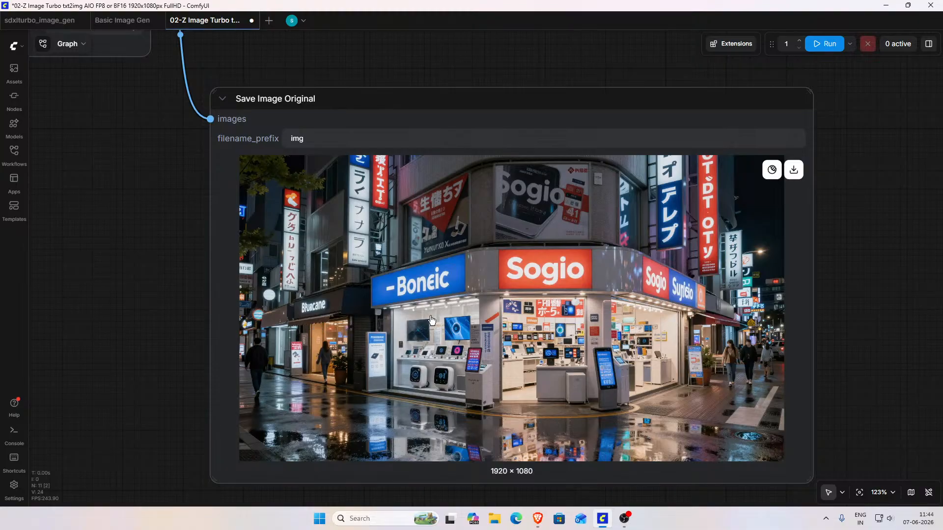
pyautogui.scroll(-4, 464, 320)
# Step: Switch to ChatGPT and send the request "give me more detailed prompts with keywords"
pyautogui.click(538, 518)
pyautogui.scroll(-1, 499, 375)
pyautogui.click(460, 476)
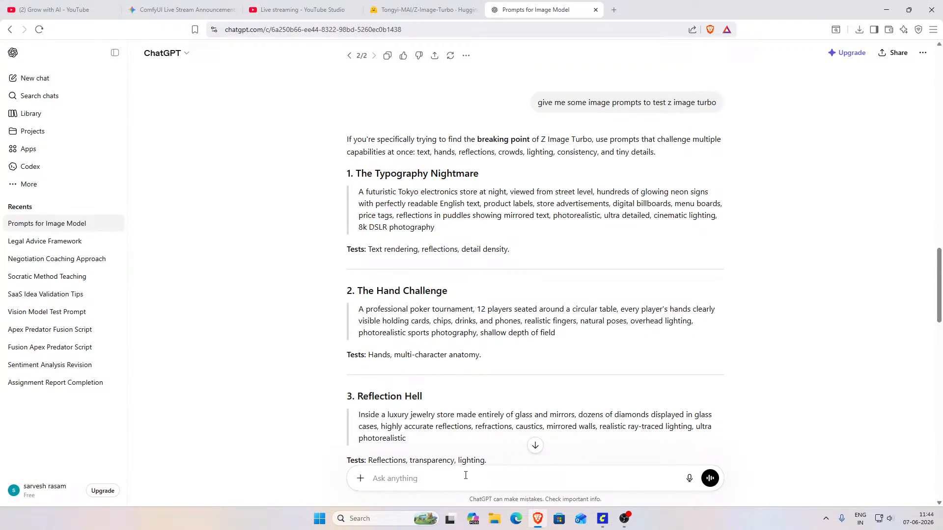
pyautogui.write('give me more detailed prompts with')
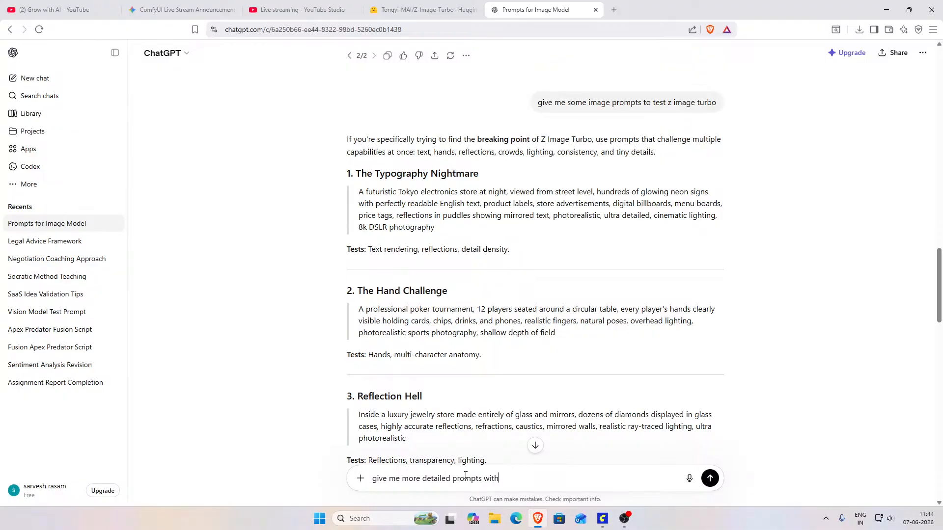
pyautogui.write(' keywords')
pyautogui.press('Return')
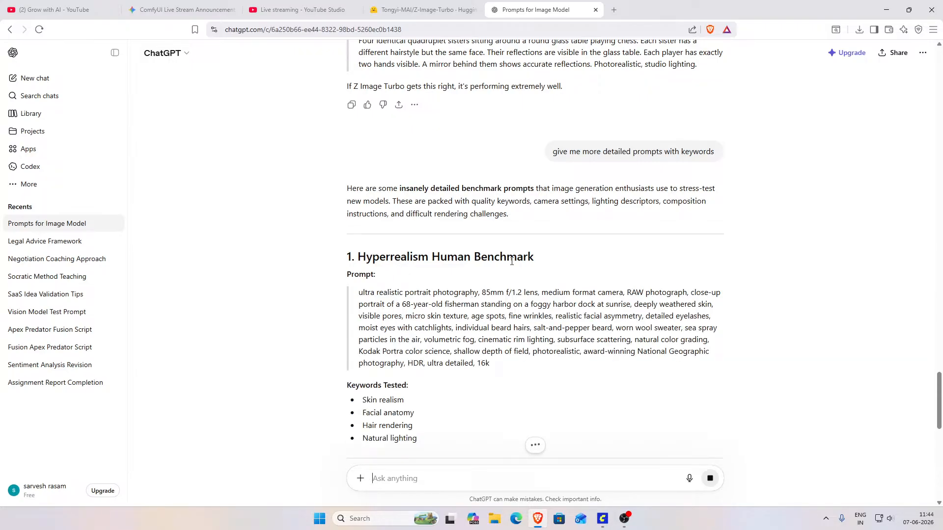
# Step: Copy the fisherman portrait prompt under "Hyperrealism Human Benchmark" and switch to ComfyUI
pyautogui.moveTo(491, 364); pyautogui.dragTo(352, 294)
pyautogui.hotkey('ctrl', 'c')
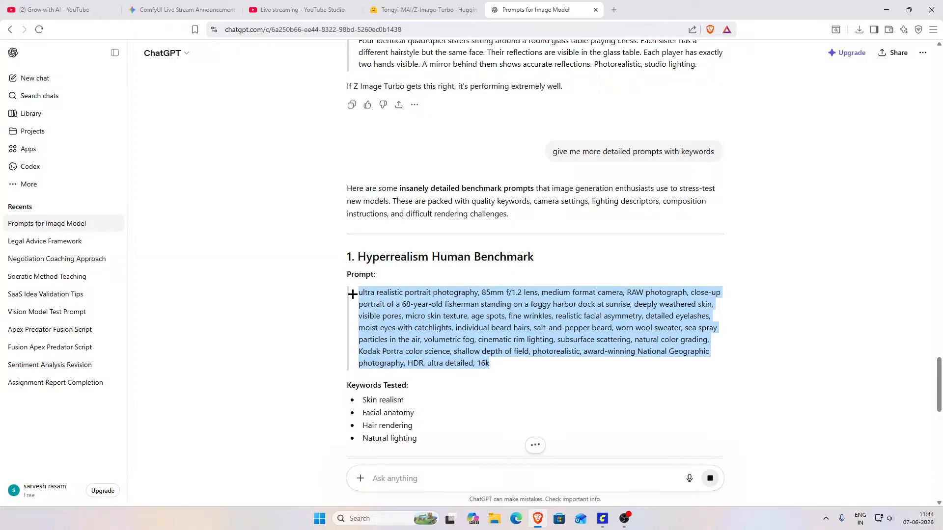
pyautogui.scroll(-4, 353, 293)
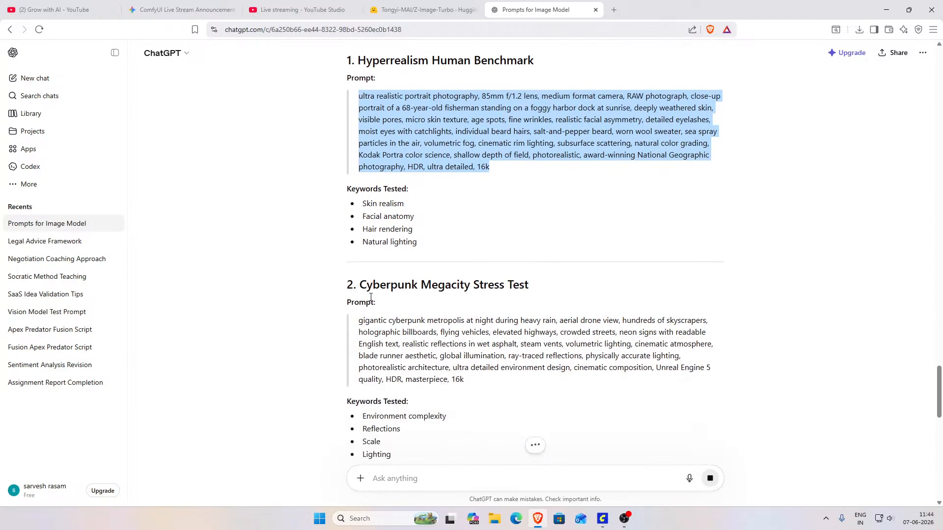
pyautogui.click(603, 519)
# Step: Replace the CLIP Text Encode prompt with the copied fisherman portrait prompt and run the workflow
pyautogui.moveTo(175, 278); pyautogui.dragTo(683, 406)
pyautogui.click(328, 361)
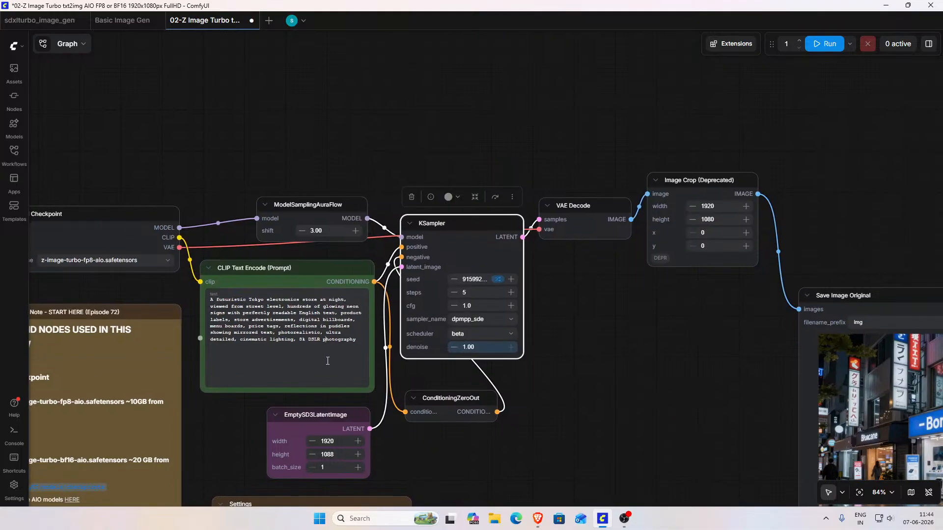
pyautogui.hotkey('ctrl', 'v')
pyautogui.scroll(-2, 658, 304)
pyautogui.moveTo(639, 333); pyautogui.dragTo(427, 274)
pyautogui.click(818, 49)
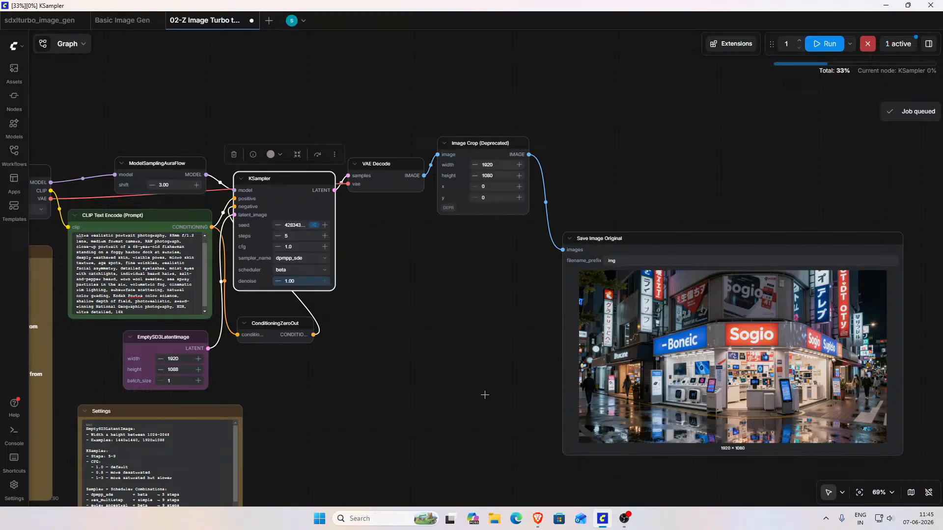
# Step: Look over the fisherman prompt, the KSampler settings and the rest of the workflow during generation
pyautogui.moveTo(485, 395); pyautogui.dragTo(599, 393)
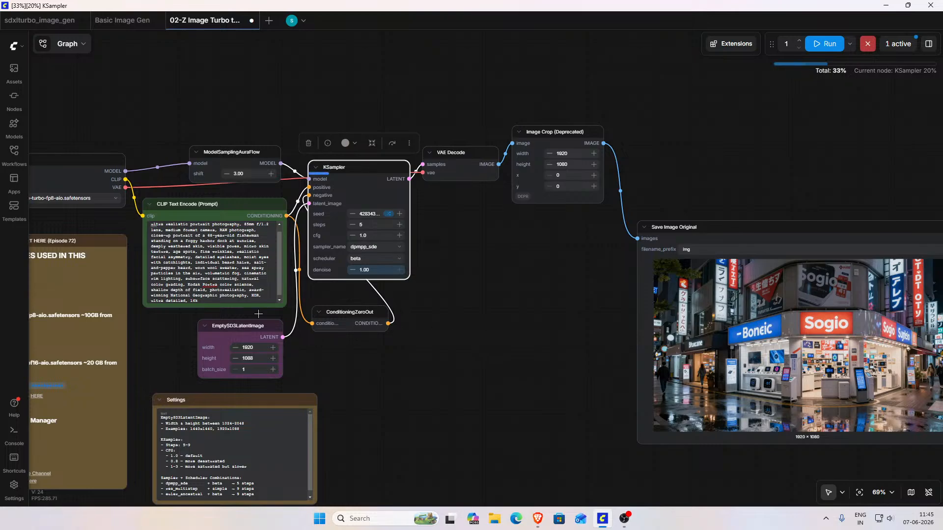
pyautogui.scroll(2, 247, 302)
pyautogui.scroll(4, 246, 302)
pyautogui.moveTo(418, 414); pyautogui.dragTo(512, 424)
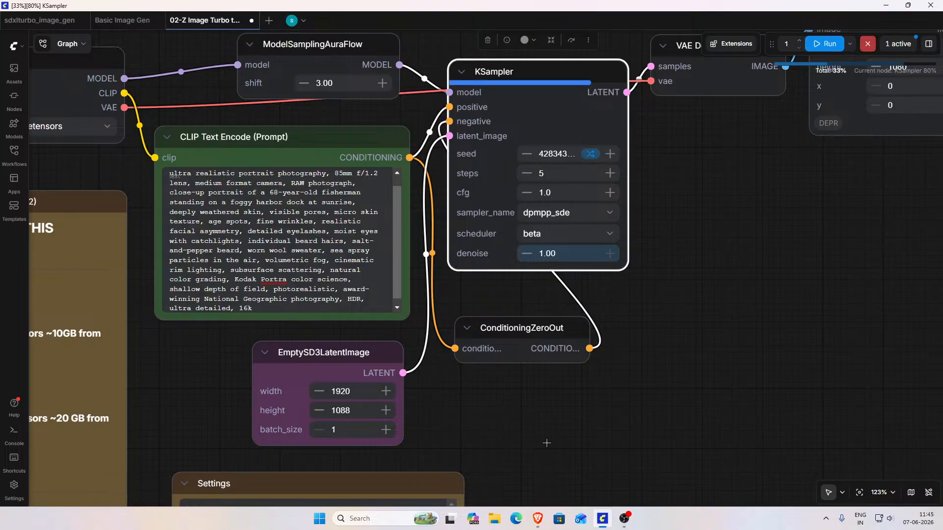
pyautogui.moveTo(444, 395); pyautogui.dragTo(189, 383)
pyautogui.scroll(-2, 444, 352)
pyautogui.scroll(-7, 446, 348)
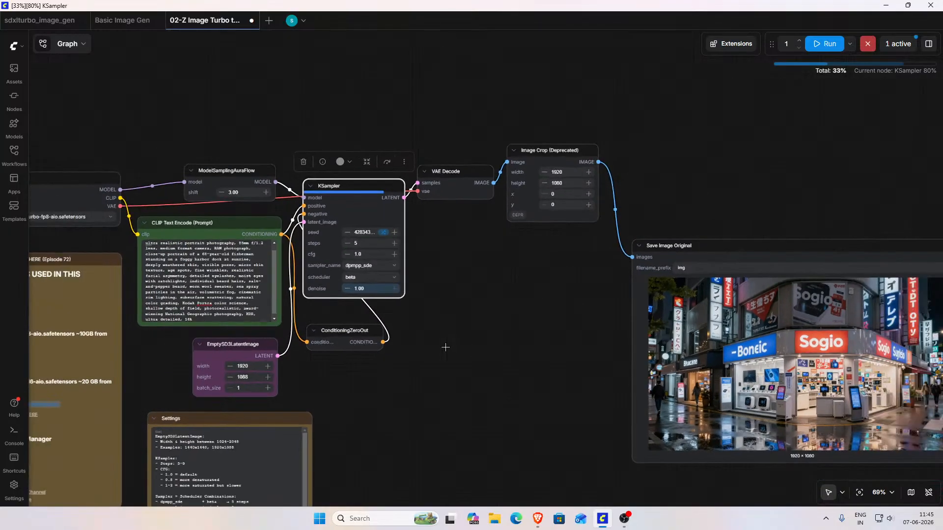
pyautogui.moveTo(456, 374); pyautogui.dragTo(531, 377)
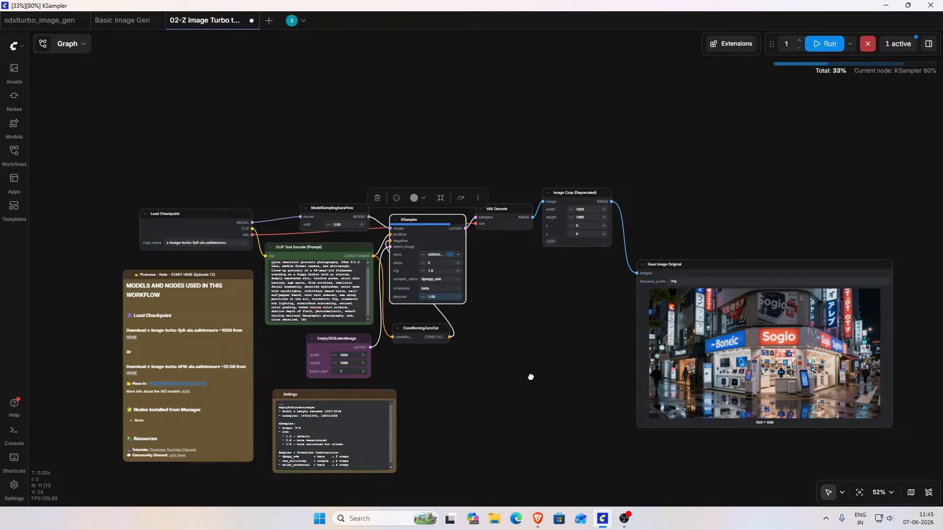
# Step: Widen the Save Image Original node and view the generated fisherman portrait up close
pyautogui.moveTo(531, 378); pyautogui.dragTo(361, 356)
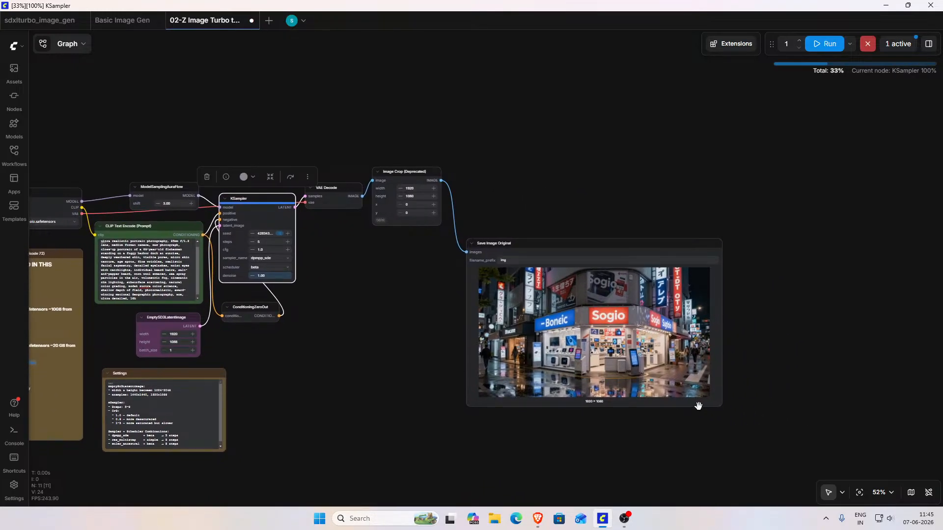
pyautogui.moveTo(721, 408); pyautogui.dragTo(776, 402)
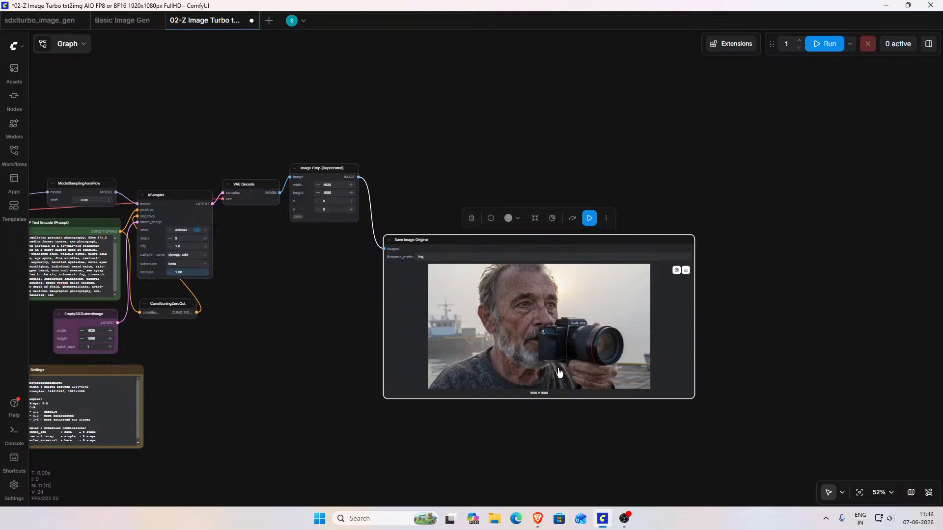
pyautogui.scroll(8, 695, 445)
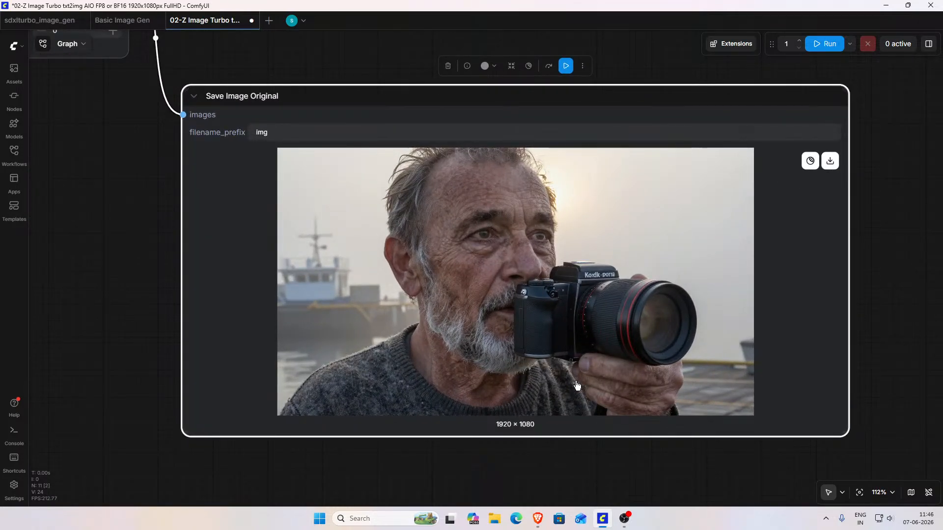
# Step: Delete "Kodak Portra color science" from the fisherman prompt in the CLIP Text Encode node
pyautogui.moveTo(198, 307); pyautogui.dragTo(497, 299)
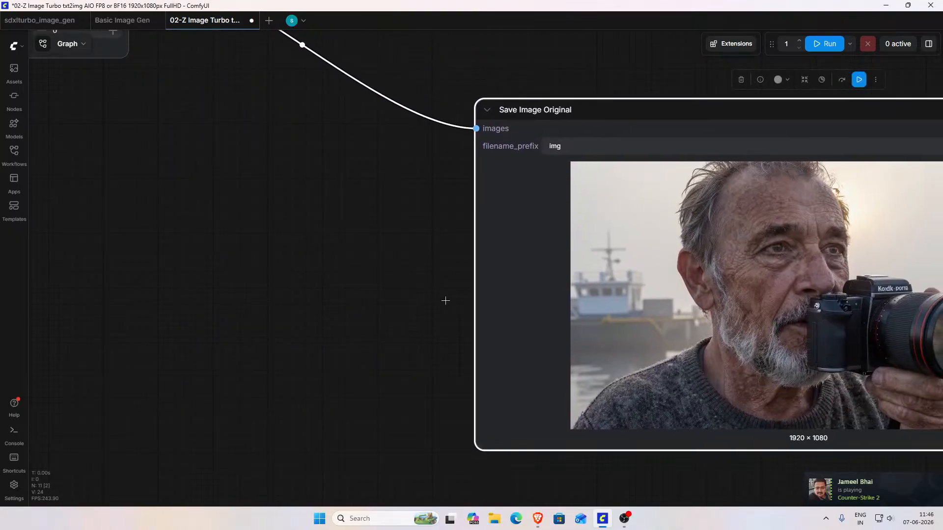
pyautogui.scroll(-5, 444, 301)
pyautogui.moveTo(596, 309); pyautogui.dragTo(479, 279)
pyautogui.moveTo(263, 280); pyautogui.dragTo(815, 351)
pyautogui.scroll(7, 420, 289)
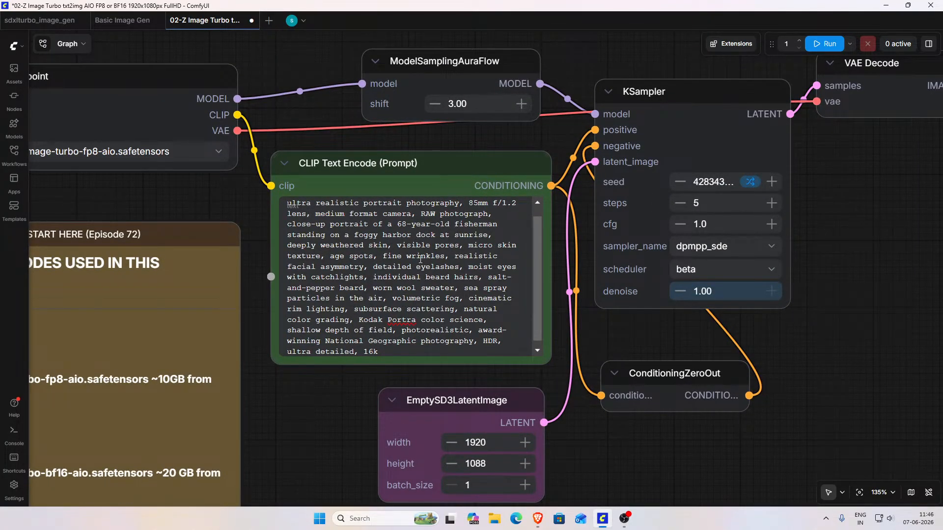
pyautogui.scroll(1, 379, 266)
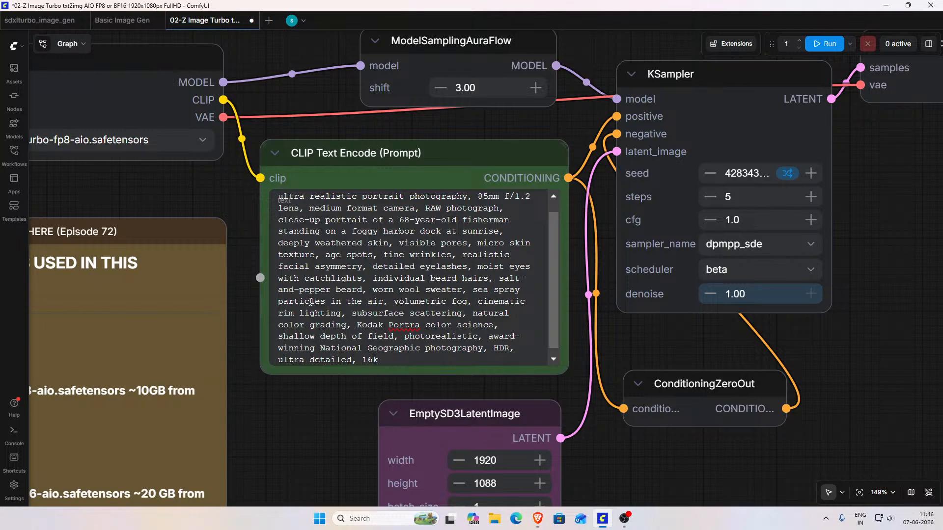
pyautogui.scroll(-1, 463, 307)
pyautogui.scroll(1, 455, 306)
pyautogui.moveTo(359, 325); pyautogui.dragTo(411, 323)
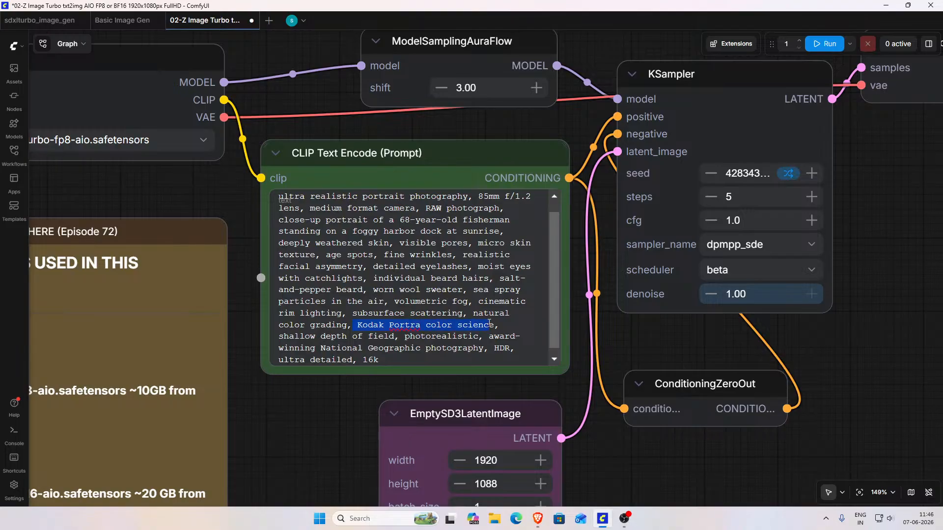
pyautogui.press('BackSpace')
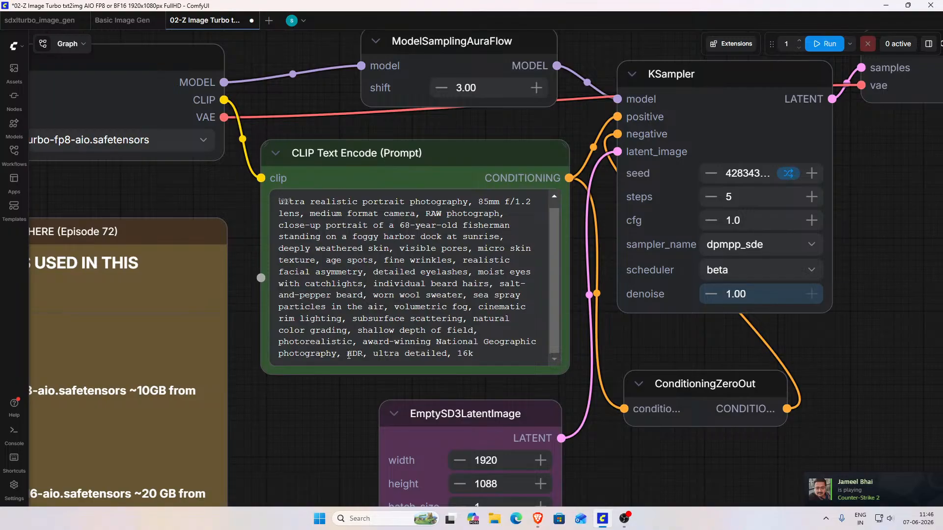
# Step: Delete "award-winning National Geographic photography, HDR, ultra detailed, 16k" so the prompt ends with "photorealistic"
pyautogui.moveTo(485, 359); pyautogui.dragTo(356, 344)
pyautogui.press('BackSpace')
pyautogui.press('BackSpace')
pyautogui.press('BackSpace')
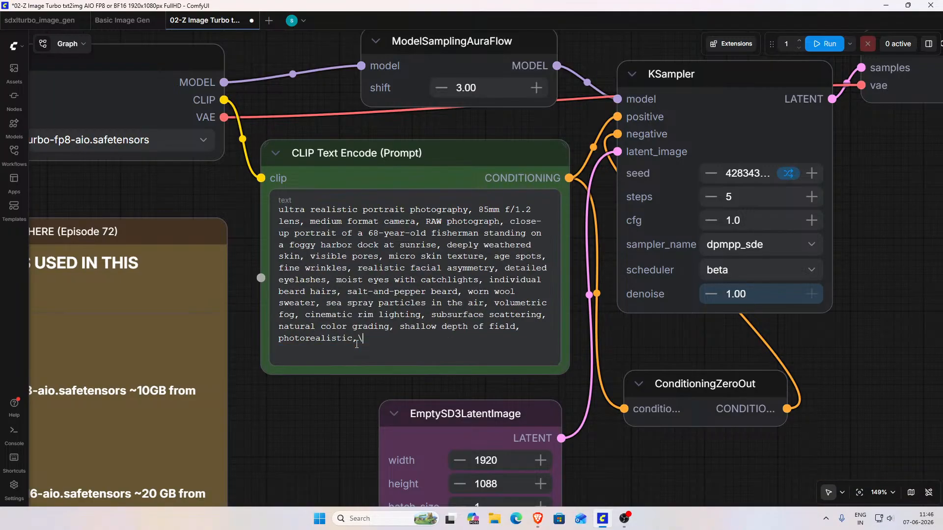
pyautogui.write('c')
# Step: Delete "85mm f/1.2 lens, medium format camera, RAW photograph" from the prompt and run the workflow
pyautogui.moveTo(479, 210); pyautogui.dragTo(485, 210)
pyautogui.moveTo(382, 224); pyautogui.dragTo(410, 224)
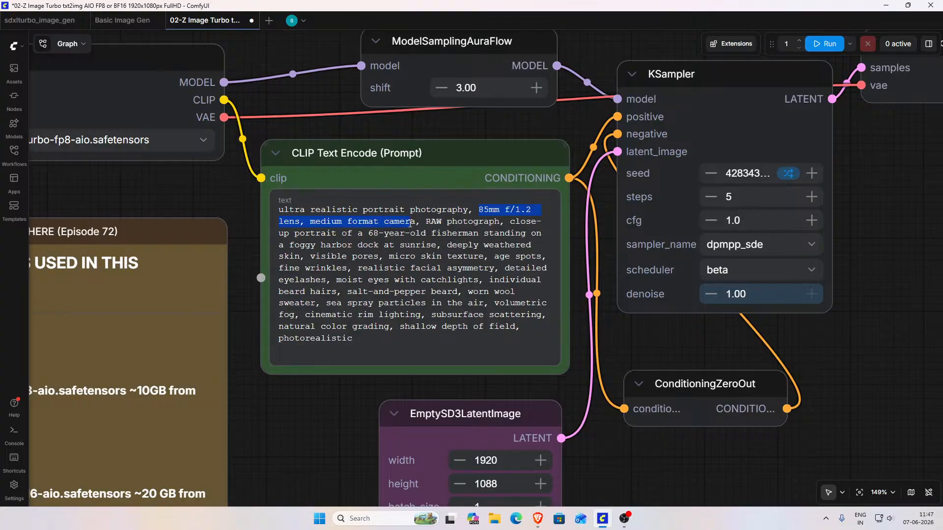
pyautogui.moveTo(488, 222); pyautogui.dragTo(504, 225)
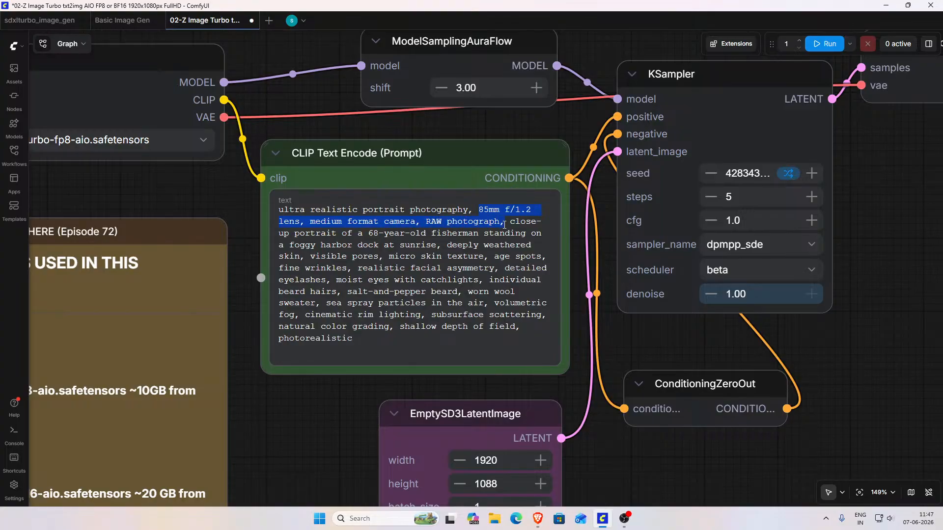
pyautogui.press('BackSpace')
pyautogui.press('BackSpace')
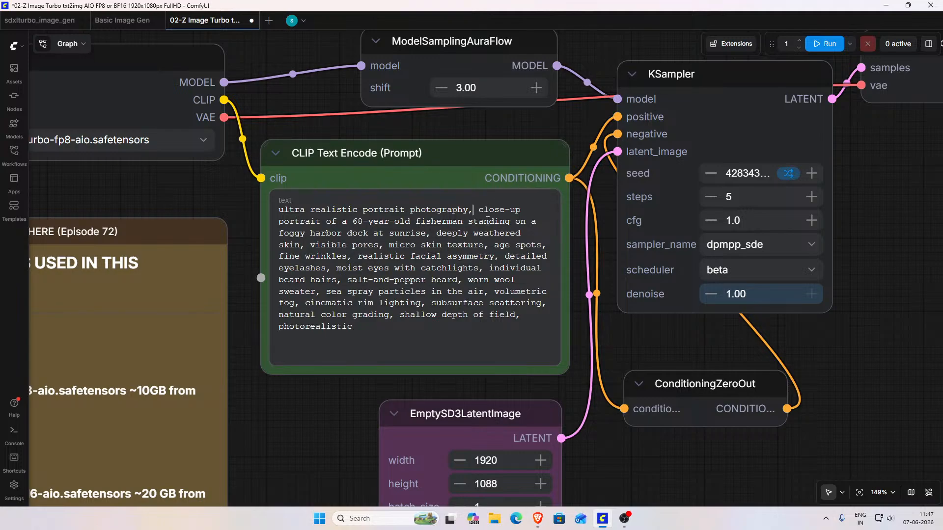
pyautogui.click(816, 49)
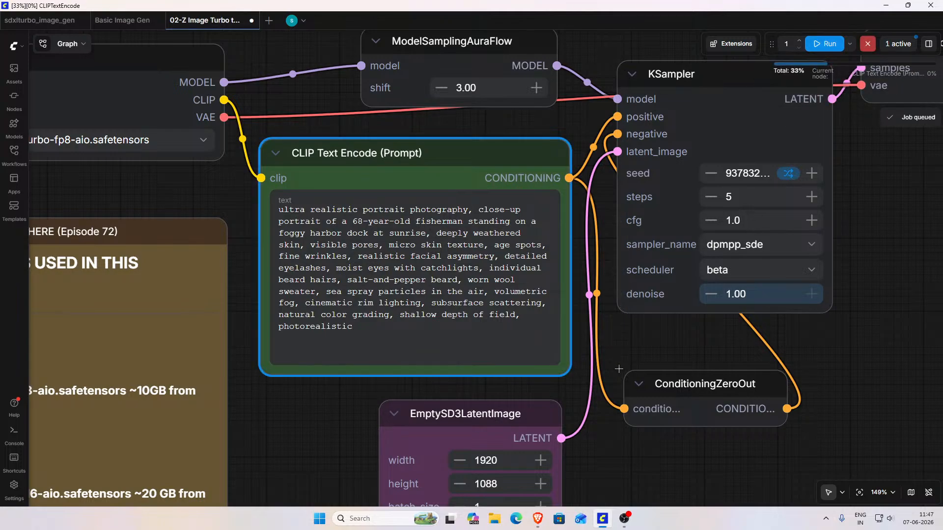
# Step: Review the previous fisherman portrait in the Save Image Original node while the workflow runs
pyautogui.scroll(-2, 614, 328)
pyautogui.scroll(-2, 691, 331)
pyautogui.moveTo(796, 335); pyautogui.dragTo(184, 308)
pyautogui.moveTo(505, 316); pyautogui.dragTo(231, 295)
pyautogui.moveTo(668, 337); pyautogui.dragTo(594, 306)
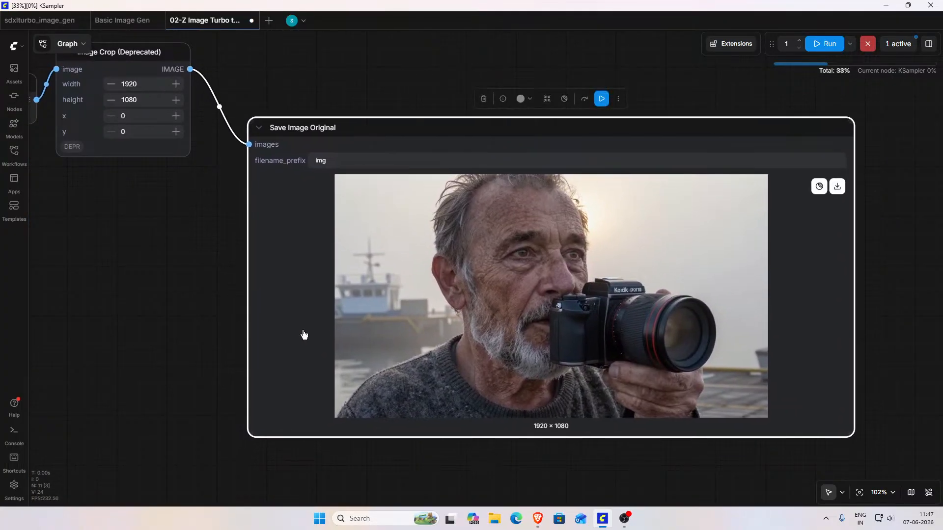
pyautogui.scroll(-2, 217, 313)
pyautogui.scroll(-2, 214, 313)
pyautogui.moveTo(186, 320); pyautogui.dragTo(476, 334)
pyautogui.moveTo(337, 314); pyautogui.dragTo(549, 312)
# Step: Switch to ChatGPT and read the "Hyperrealism Human Benchmark" and "Cyberpunk Megacity Stress Test" prompts
pyautogui.click(537, 519)
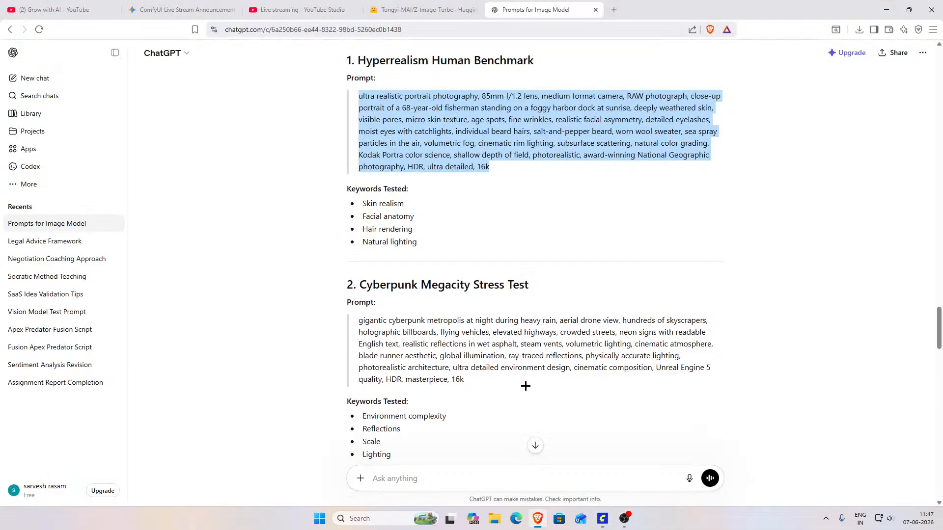
pyautogui.scroll(2, 522, 281)
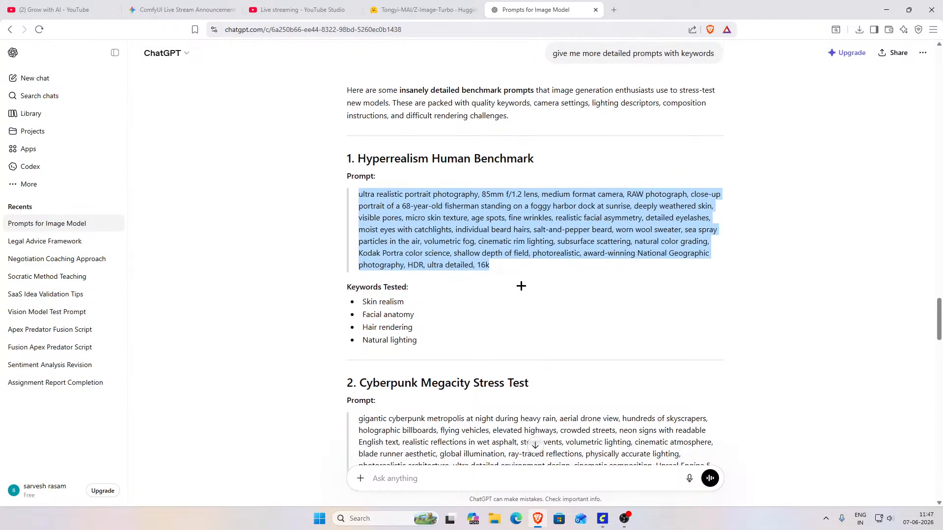
pyautogui.click(502, 267)
pyautogui.scroll(-2, 502, 266)
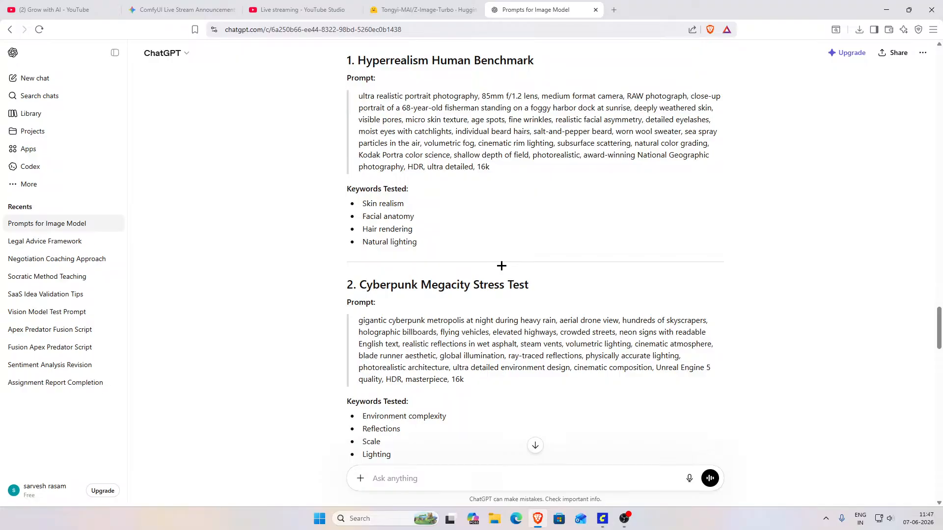
# Step: Switch back to ComfyUI and inspect the previous portrait and the workflow nodes until the generation finishes
pyautogui.click(604, 521)
pyautogui.moveTo(636, 399); pyautogui.dragTo(359, 369)
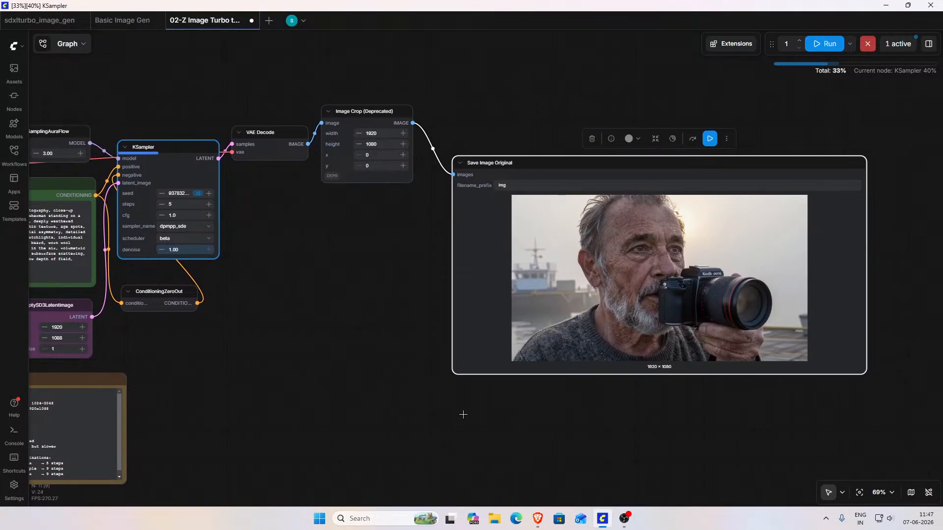
pyautogui.scroll(-2, 376, 392)
pyautogui.scroll(-2, 377, 392)
pyautogui.scroll(1, 585, 418)
pyautogui.moveTo(583, 423); pyautogui.dragTo(553, 375)
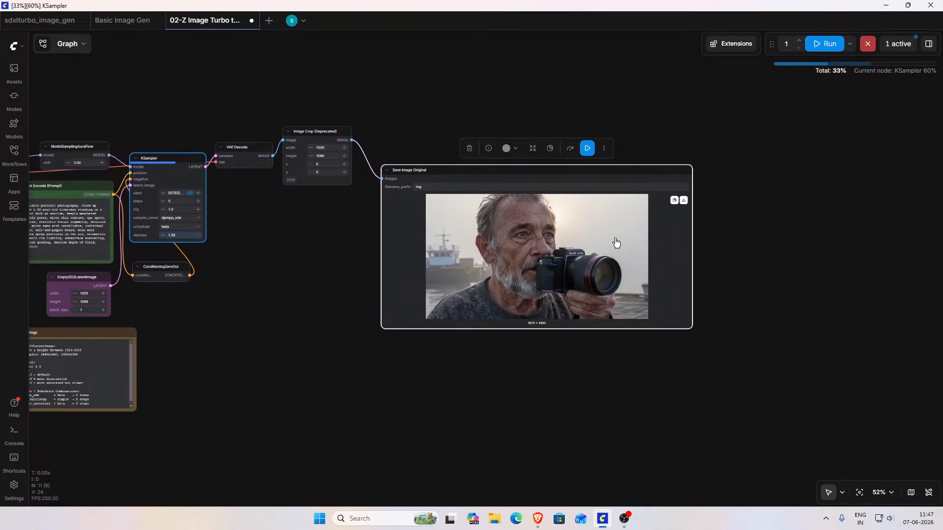
pyautogui.moveTo(585, 383); pyautogui.dragTo(579, 440)
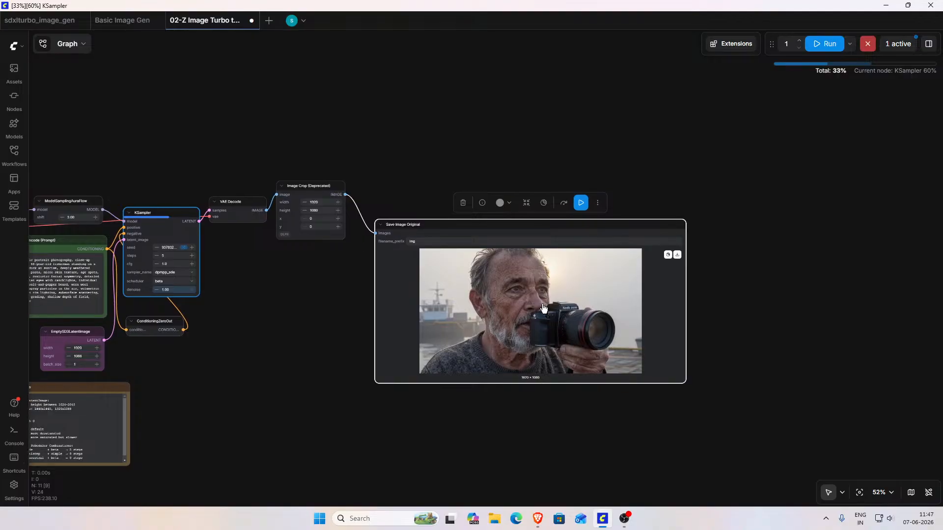
pyautogui.scroll(4, 543, 315)
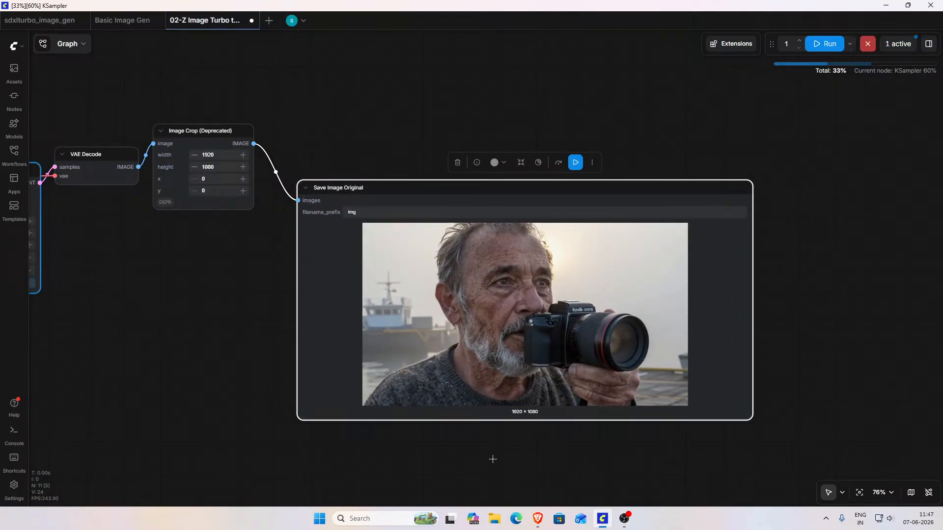
pyautogui.moveTo(495, 459); pyautogui.dragTo(682, 401)
pyautogui.moveTo(359, 326); pyautogui.dragTo(552, 415)
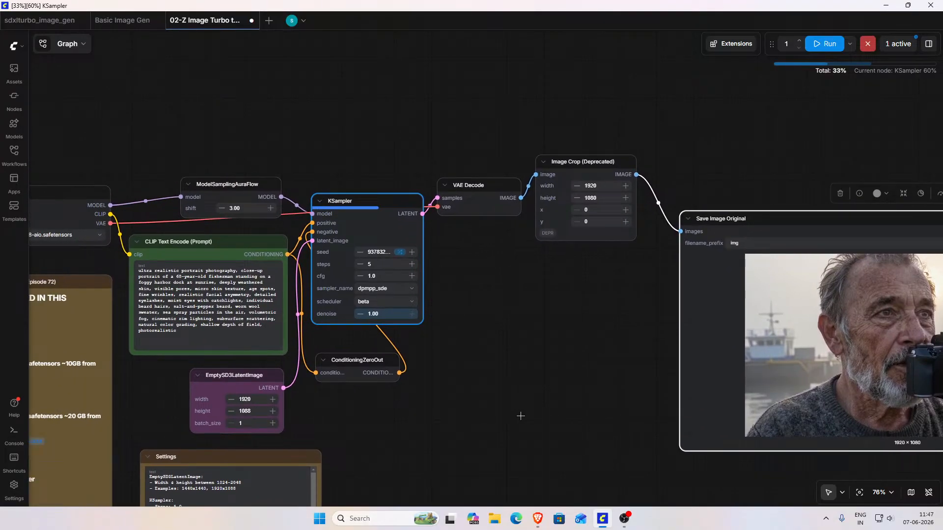
pyautogui.moveTo(513, 417); pyautogui.dragTo(737, 320)
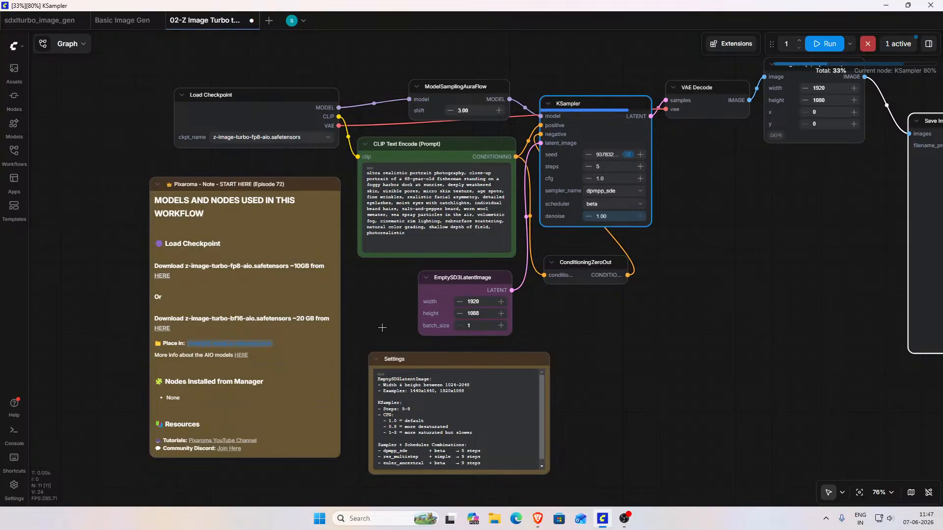
pyautogui.moveTo(657, 324); pyautogui.dragTo(536, 425)
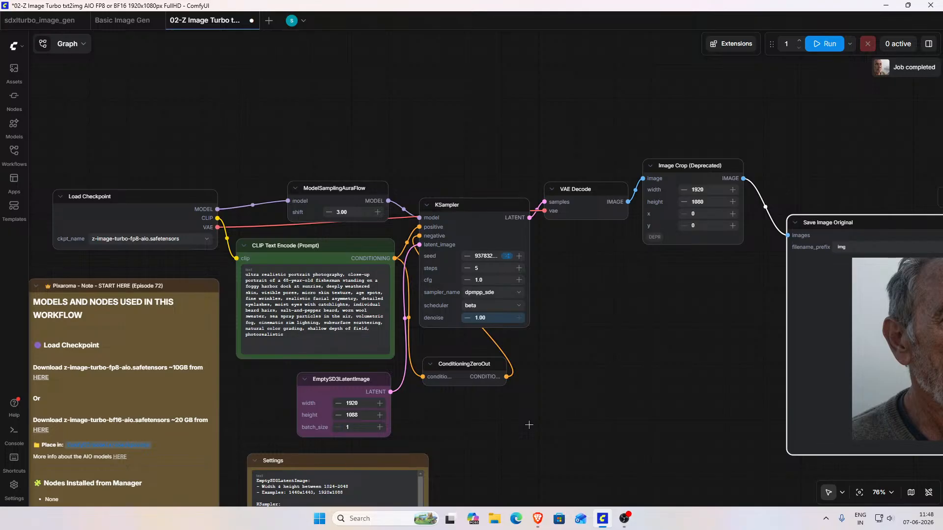
# Step: Inspect the newly generated fisherman portrait up close in the Save Image Original node
pyautogui.moveTo(712, 425); pyautogui.dragTo(341, 372)
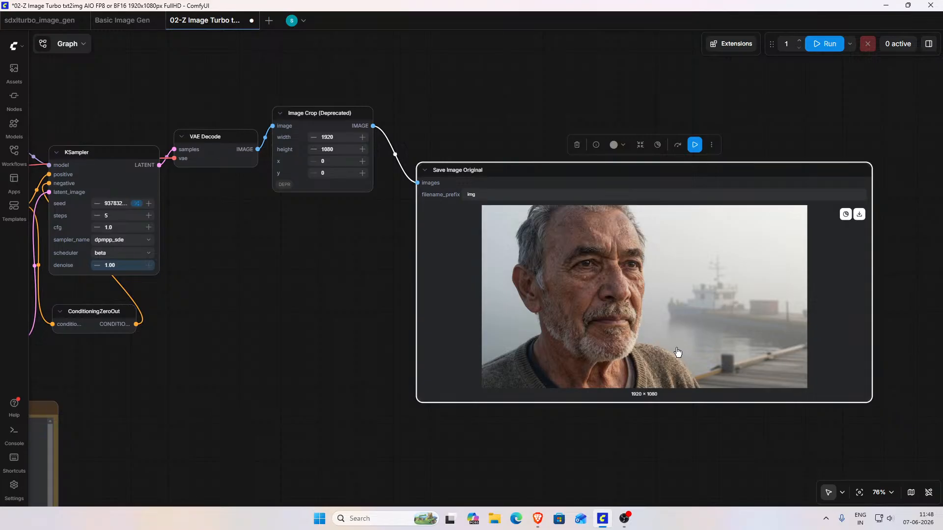
pyautogui.moveTo(634, 436); pyautogui.dragTo(522, 449)
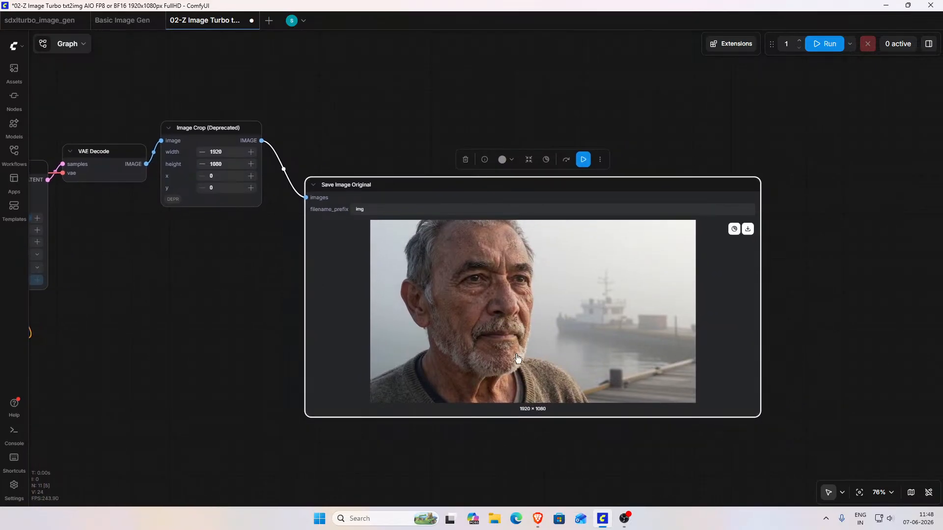
pyautogui.scroll(4, 519, 314)
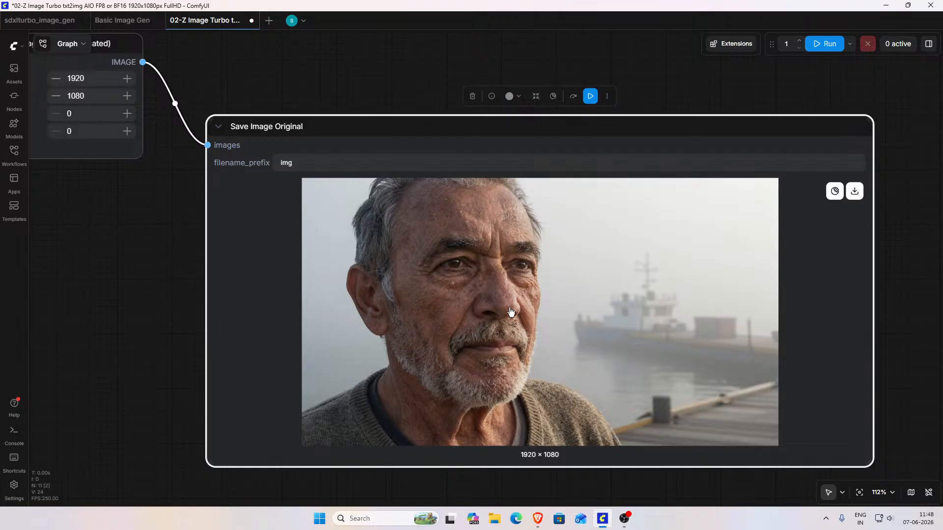
pyautogui.scroll(-1, 483, 331)
pyautogui.scroll(-3, 542, 339)
# Step: Review the fisherman prompt in the CLIP Text Encode node, highlighting the age, foggy harbor dock and skin descriptions
pyautogui.moveTo(240, 282); pyautogui.dragTo(762, 325)
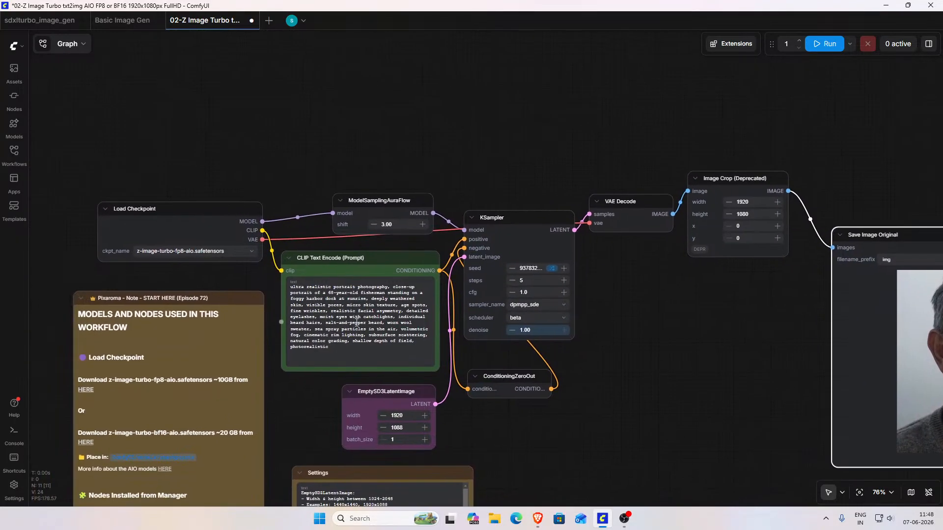
pyautogui.scroll(4, 364, 322)
pyautogui.scroll(3, 364, 322)
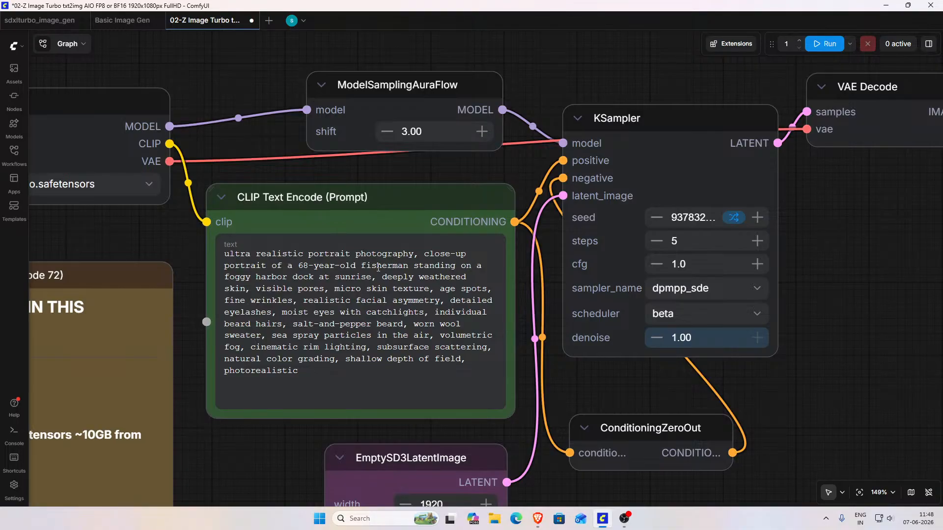
pyautogui.moveTo(296, 266); pyautogui.dragTo(328, 265)
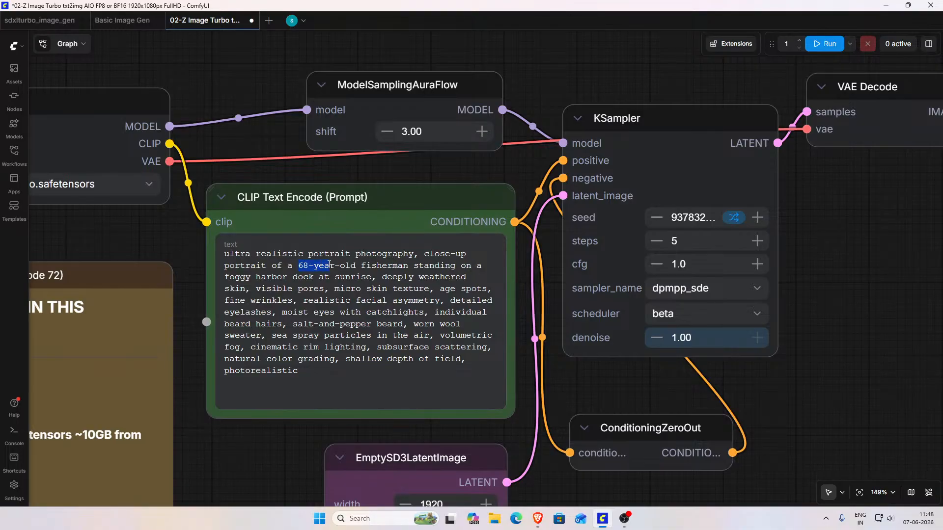
pyautogui.moveTo(398, 262); pyautogui.dragTo(475, 266)
pyautogui.moveTo(296, 273); pyautogui.dragTo(337, 275)
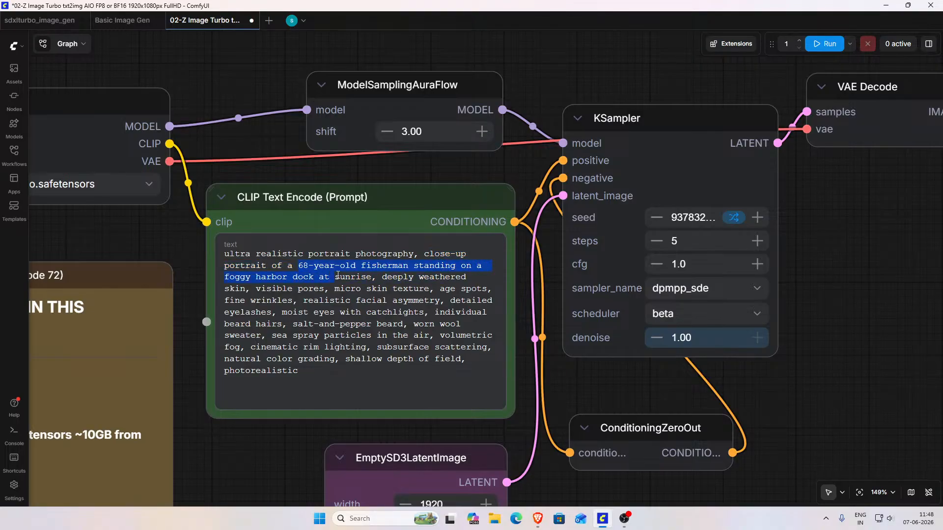
pyautogui.moveTo(432, 277); pyautogui.dragTo(464, 275)
pyautogui.click(470, 276)
# Step: Compare the generated fisherman portrait with the prompt's details, viewing the whole workflow alongside the image
pyautogui.moveTo(847, 305); pyautogui.dragTo(347, 277)
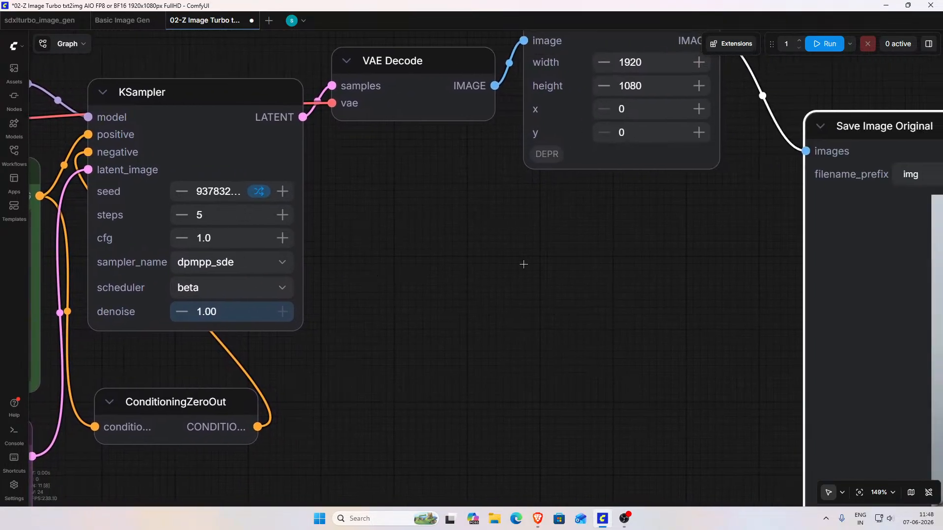
pyautogui.scroll(-4, 609, 259)
pyautogui.moveTo(623, 258); pyautogui.dragTo(482, 248)
pyautogui.scroll(-6, 559, 273)
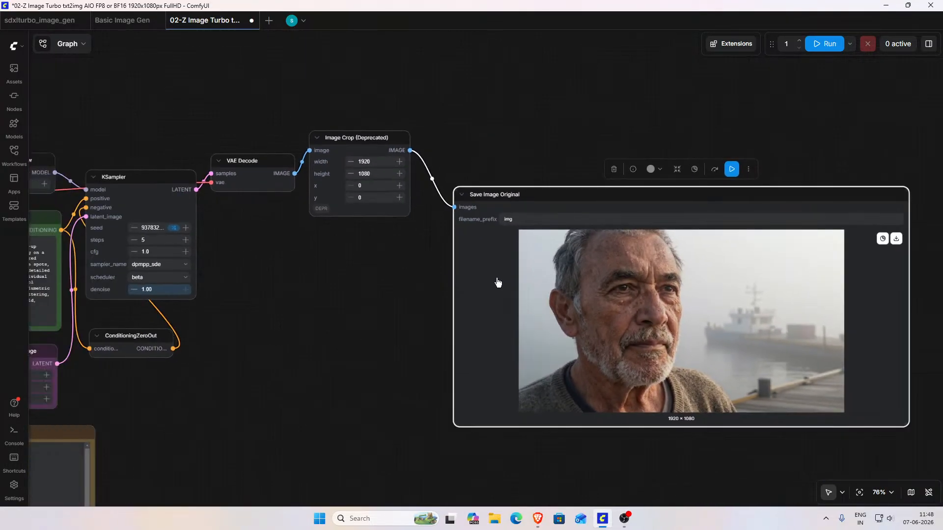
pyautogui.scroll(-1, 592, 297)
pyautogui.moveTo(389, 314); pyautogui.dragTo(493, 318)
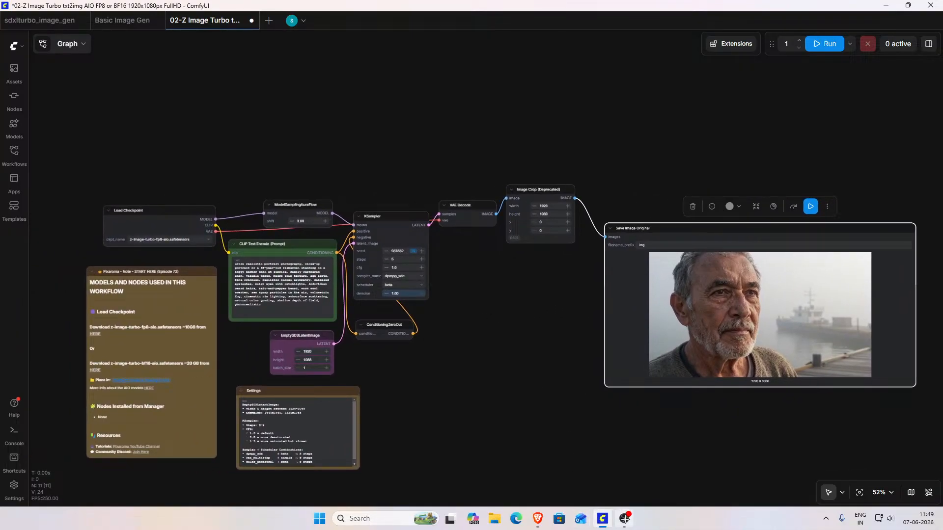
# Step: Copy the "Cyberpunk Megacity Stress Test" prompt from ChatGPT and replace the fisherman prompt with it in ComfyUI's CLIP Text Encode node
pyautogui.click(537, 519)
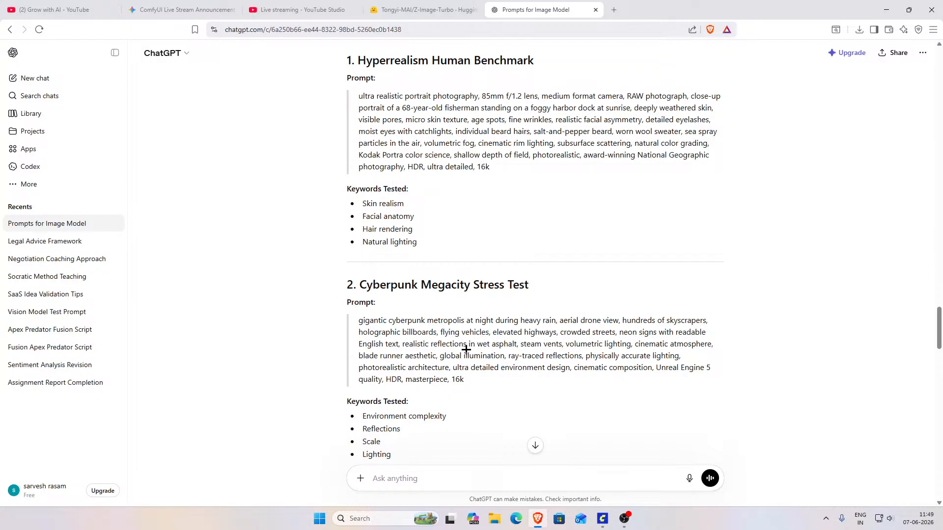
pyautogui.scroll(-1, 467, 349)
pyautogui.scroll(-3, 467, 348)
pyautogui.scroll(-4, 465, 348)
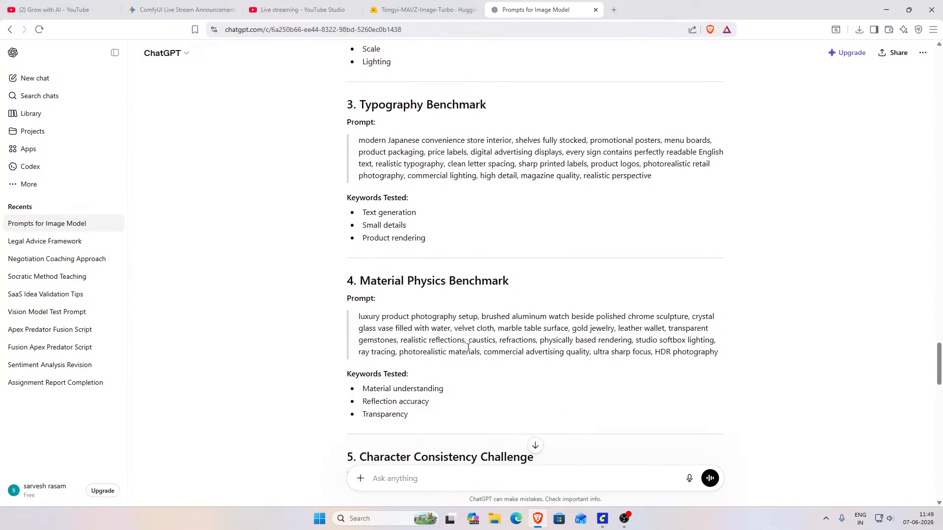
pyautogui.scroll(-1, 469, 347)
pyautogui.scroll(6, 469, 347)
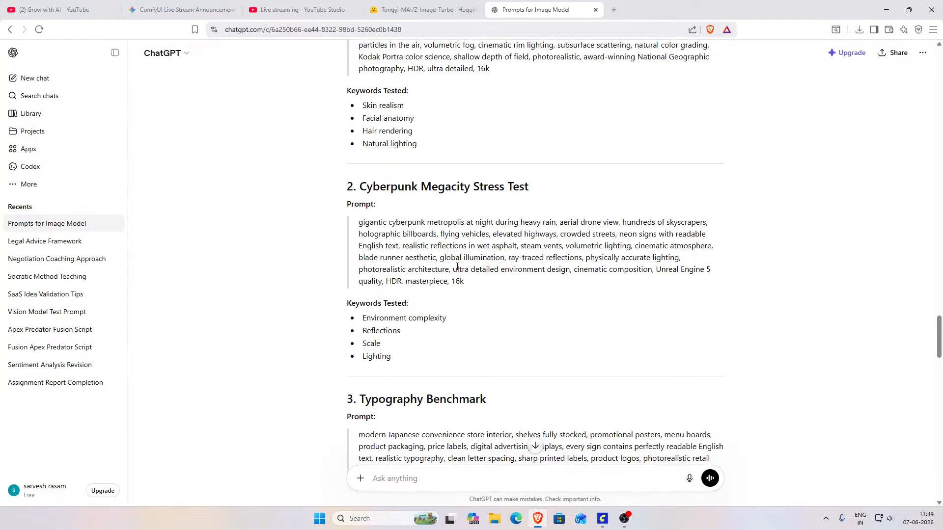
pyautogui.moveTo(466, 283); pyautogui.dragTo(361, 222)
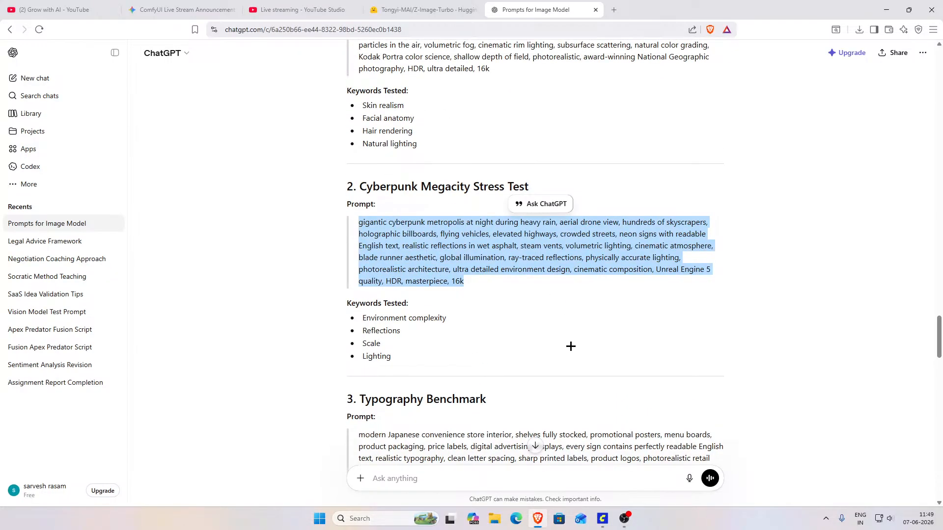
pyautogui.click(604, 519)
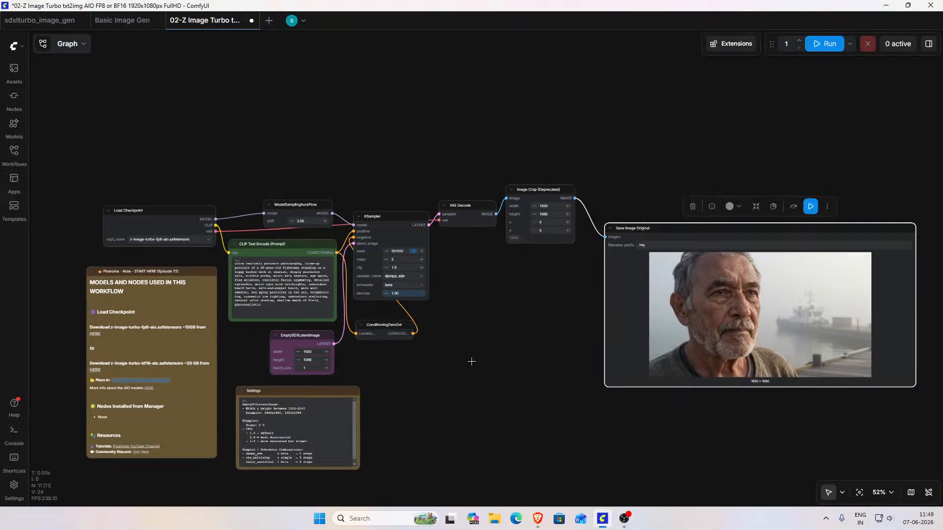
pyautogui.write('gigantic cyberpunk metropolis at night during heavy rain, aerial drone view, hundreds of skyscrapers, holographic billboards, flying vehicles, elevated highways, crowded streets, neon signs with readable english text, realistic reflections in wet asphalt, steam vents, volumetric lighting, cinematic atmosphere, blade runner aesthetic, global illumination, ray-traced reflections, physically accurate lighting, photorealistic architecture, ultra detailed environment design, cinematic composition, unreal engine 5 quality, 8k, masterpiece, 16k')
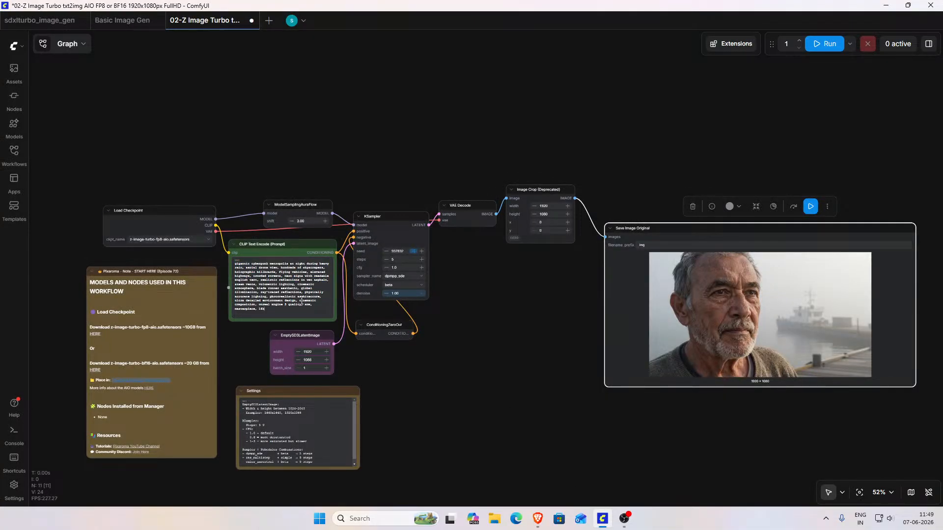
# Step: Delete "Unreal Engine 5 quality, HDR, masterpiece, 16k" from the end of the cyberpunk prompt and run the workflow
pyautogui.scroll(8, 480, 326)
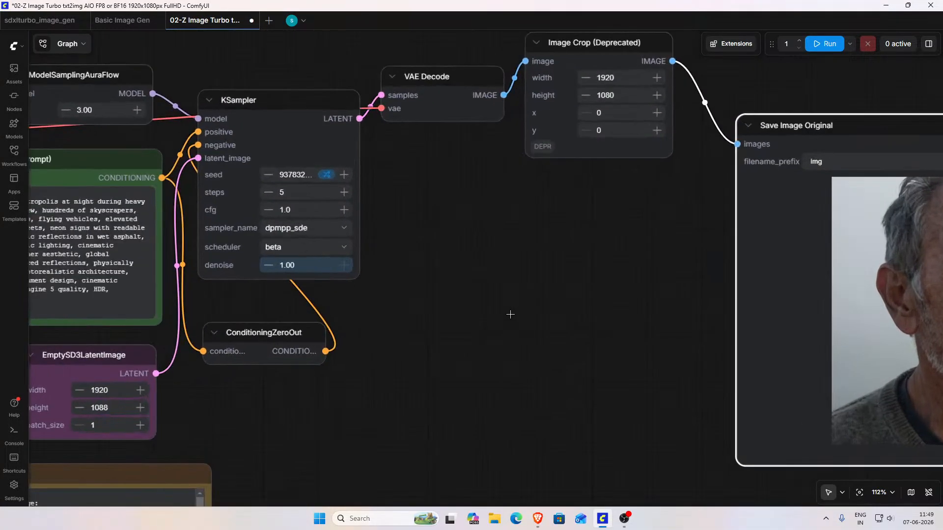
pyautogui.moveTo(509, 315); pyautogui.dragTo(742, 347)
pyautogui.scroll(3, 472, 321)
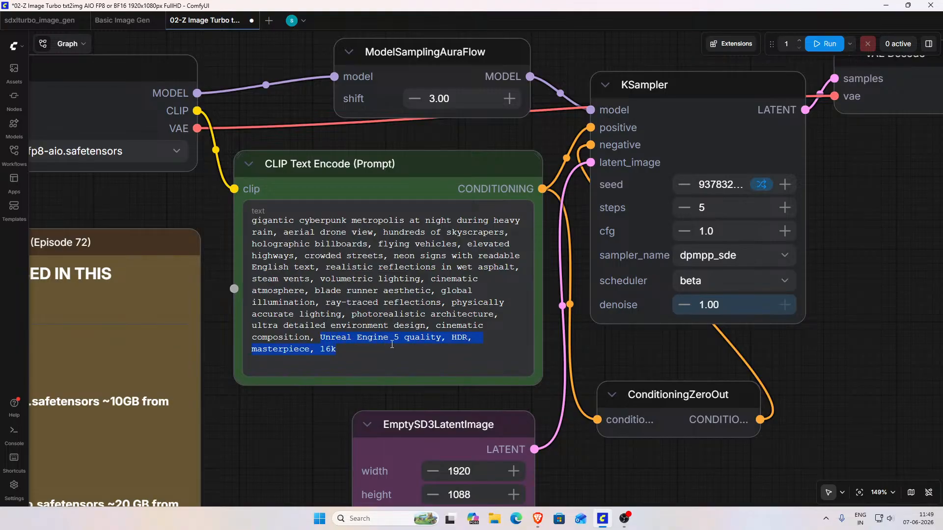
pyautogui.press('BackSpace')
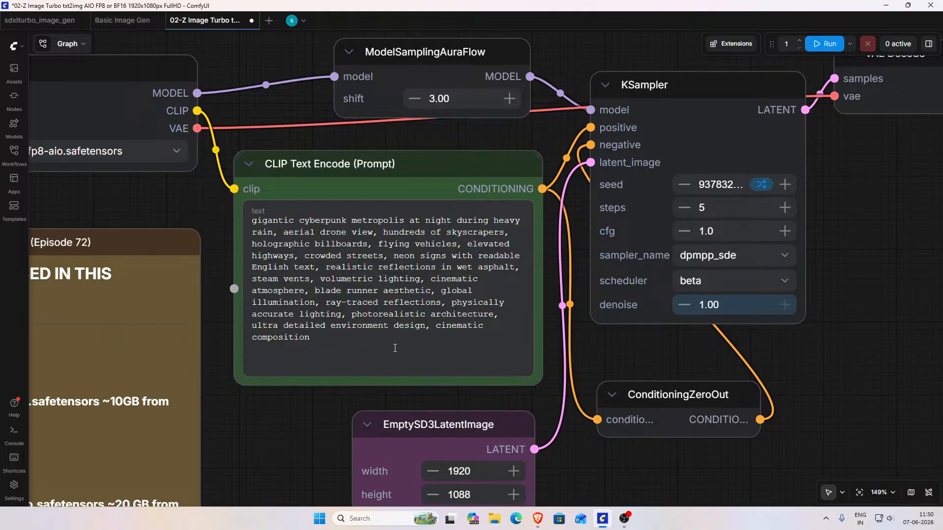
pyautogui.click(826, 43)
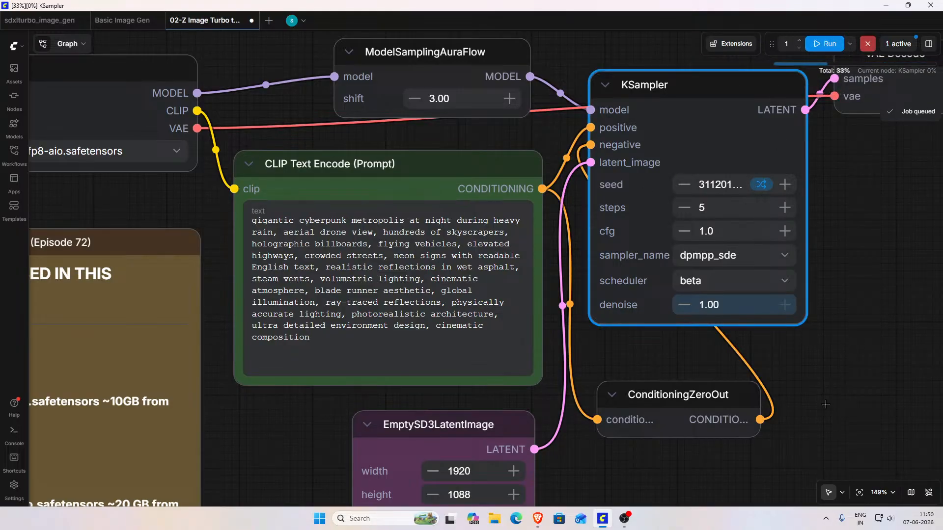
# Step: Switch to File Explorer and view the generated images in the pinned output folder while the workflow runs
pyautogui.scroll(-3, 826, 404)
pyautogui.scroll(-6, 826, 405)
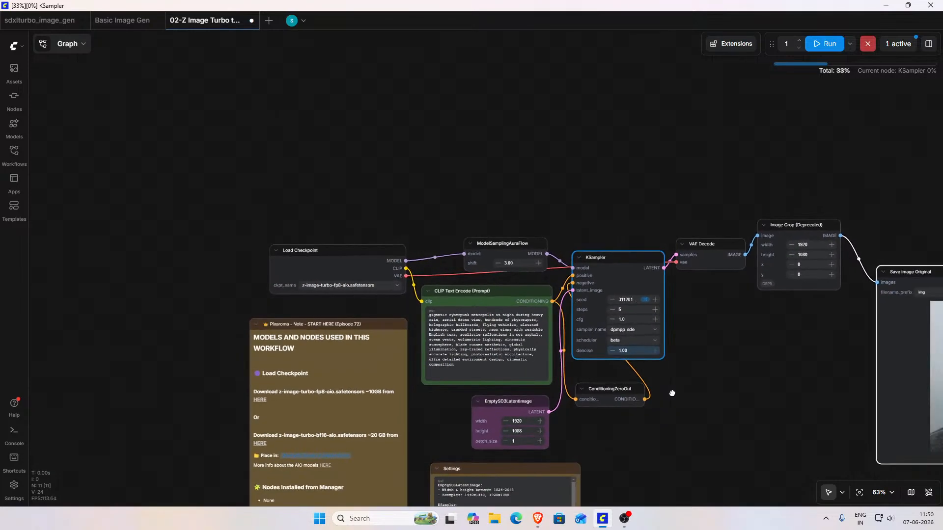
pyautogui.moveTo(773, 394); pyautogui.dragTo(471, 281)
pyautogui.scroll(-4, 568, 307)
pyautogui.click(494, 519)
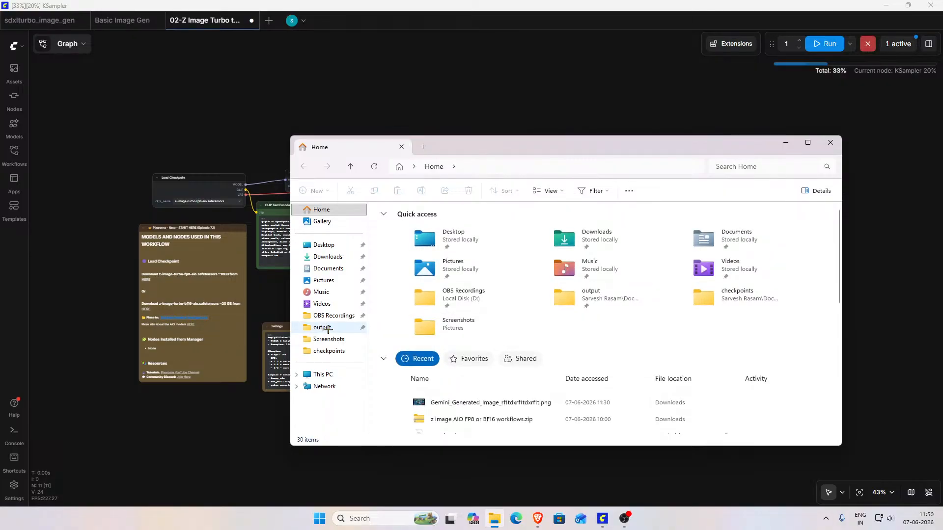
pyautogui.click(331, 332)
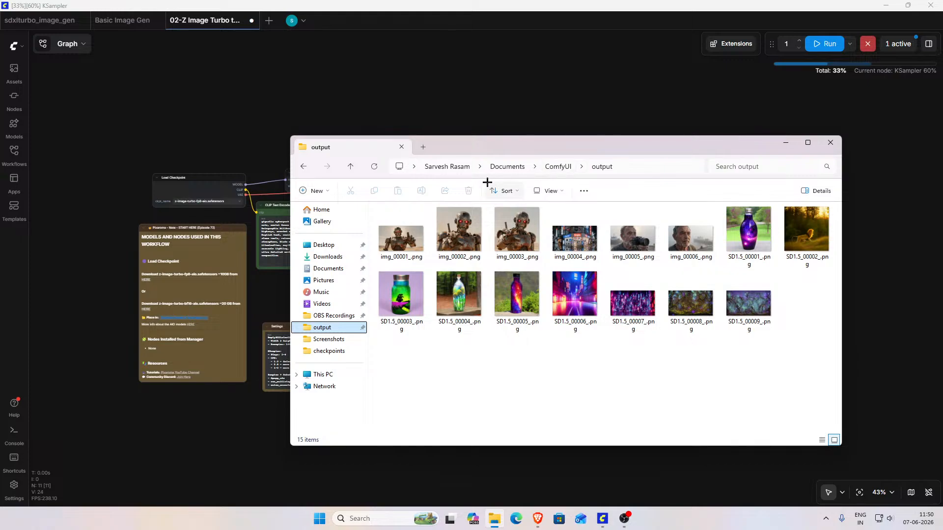
# Step: Trace the output folder's path from Local Disk (C:) through Users, the user's folder, Documents and ComfyUI, then close File Explorer
pyautogui.click(447, 167)
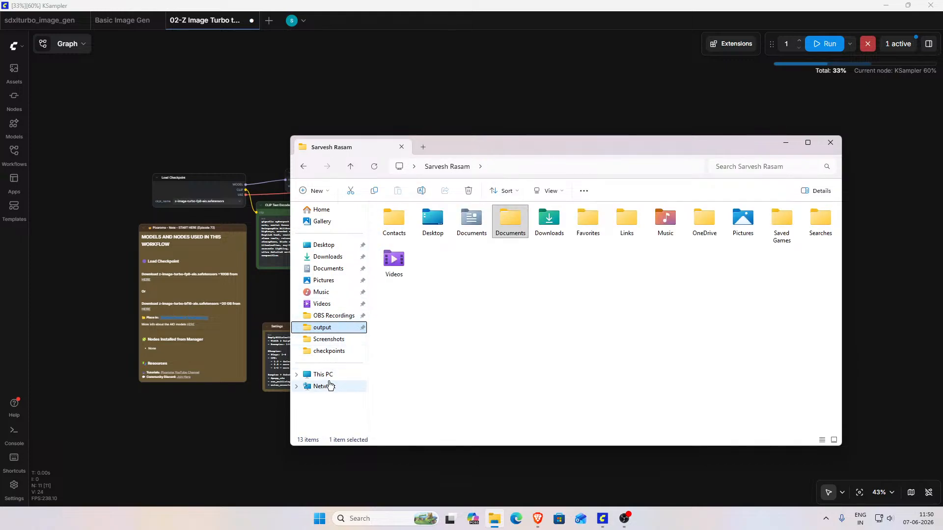
pyautogui.click(323, 375)
pyautogui.click(428, 236)
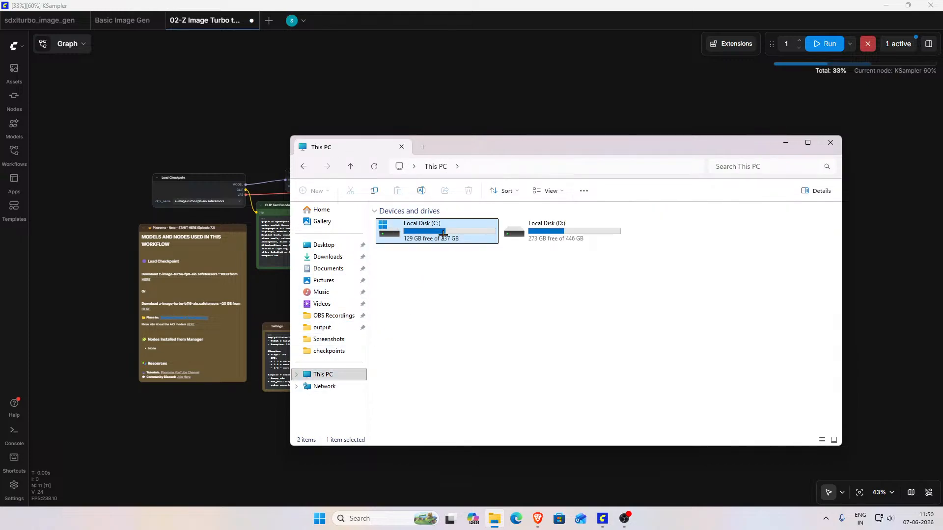
pyautogui.doubleClick(428, 235)
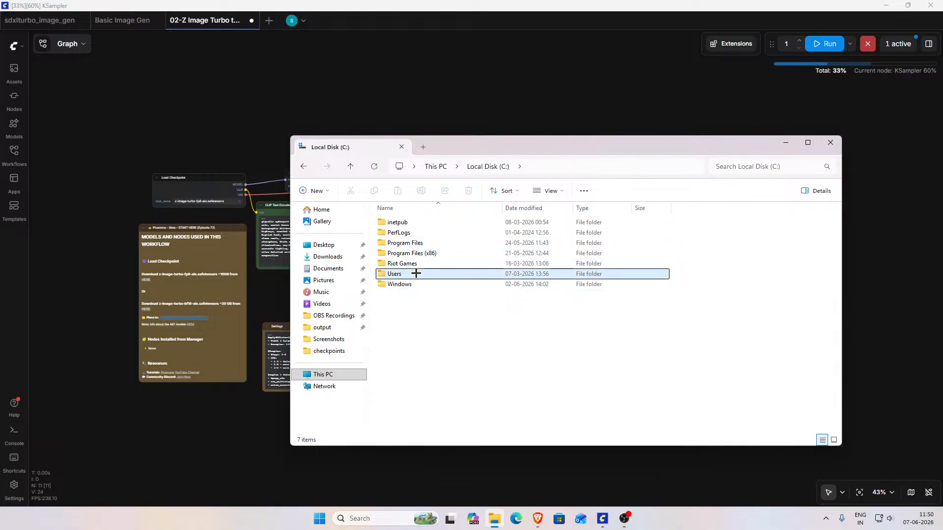
pyautogui.doubleClick(417, 273)
pyautogui.doubleClick(421, 235)
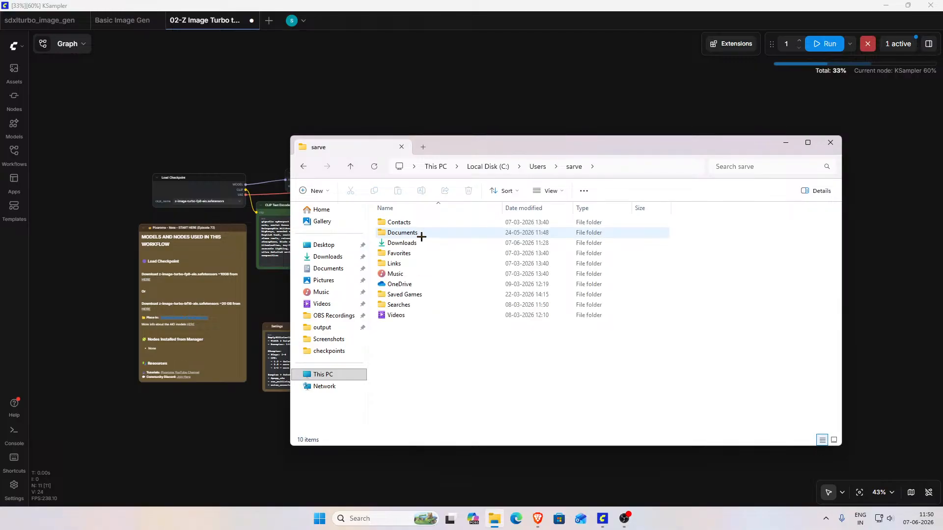
pyautogui.doubleClick(421, 235)
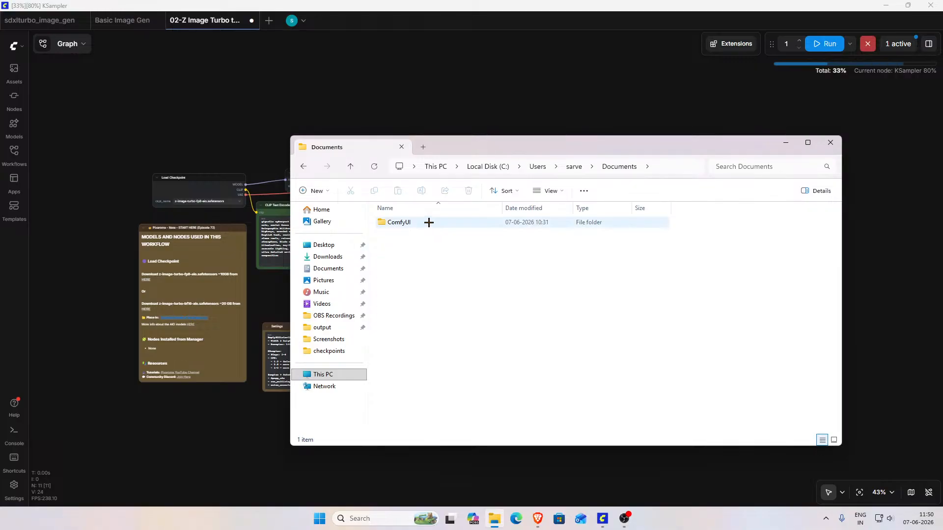
pyautogui.doubleClick(428, 225)
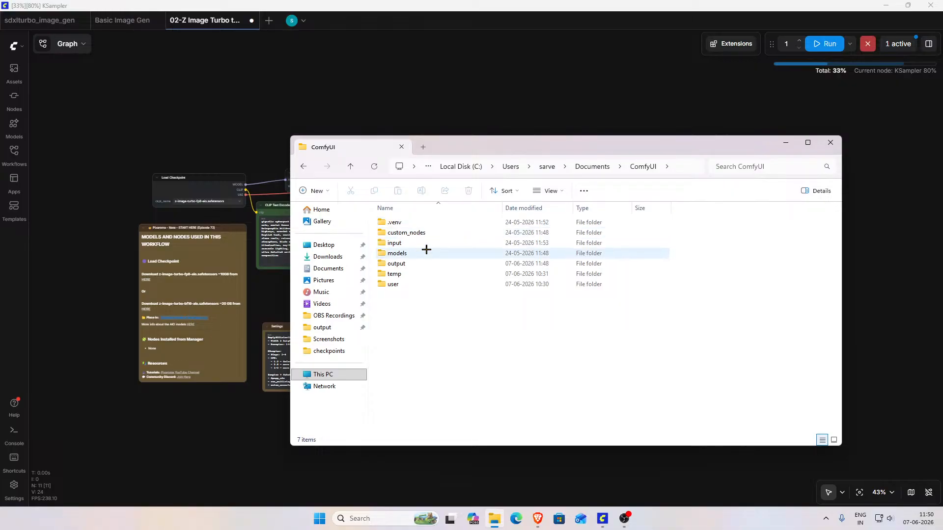
pyautogui.doubleClick(426, 266)
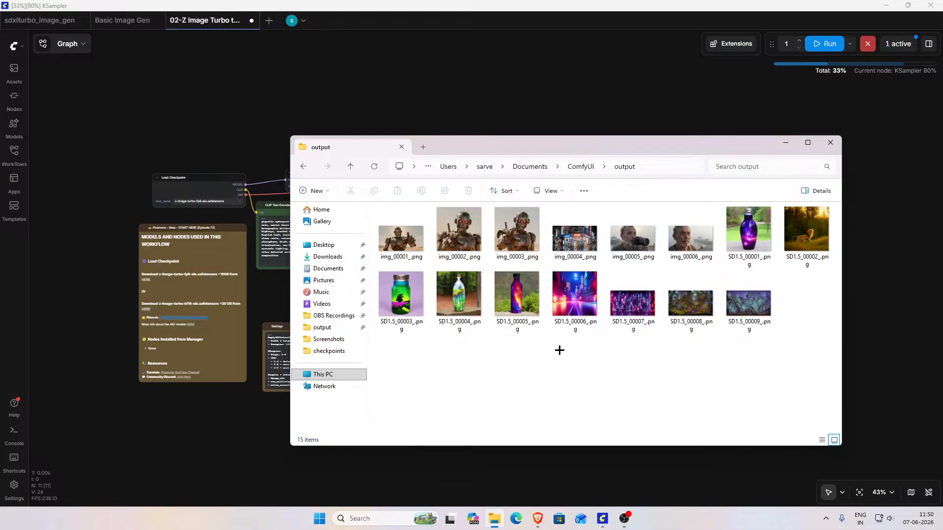
pyautogui.click(830, 142)
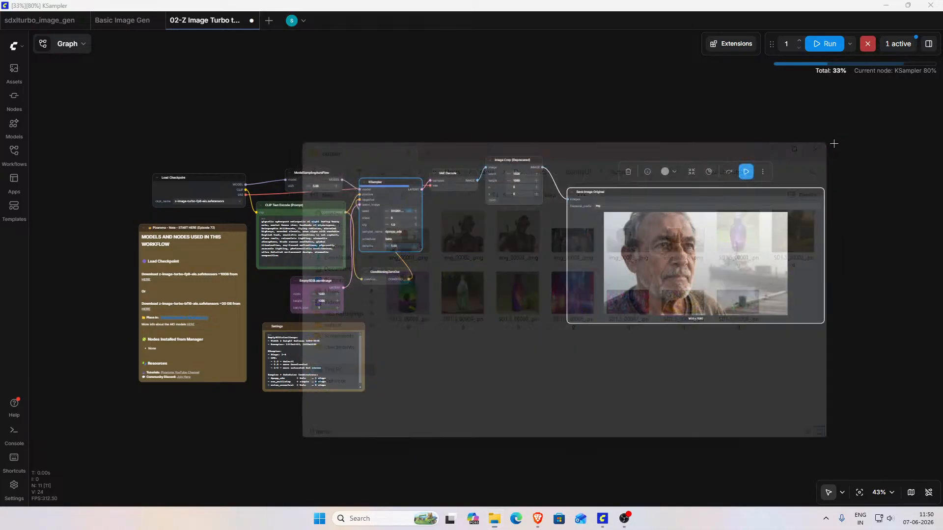
# Step: Follow the generation to completion and inspect the cyberpunk city image up close in the Save Image Original node
pyautogui.moveTo(437, 280); pyautogui.dragTo(484, 313)
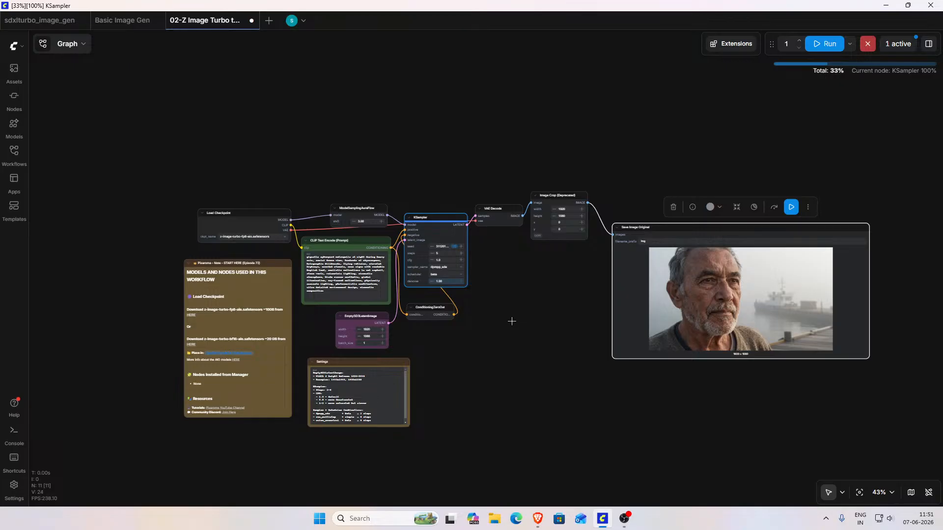
pyautogui.scroll(3, 512, 322)
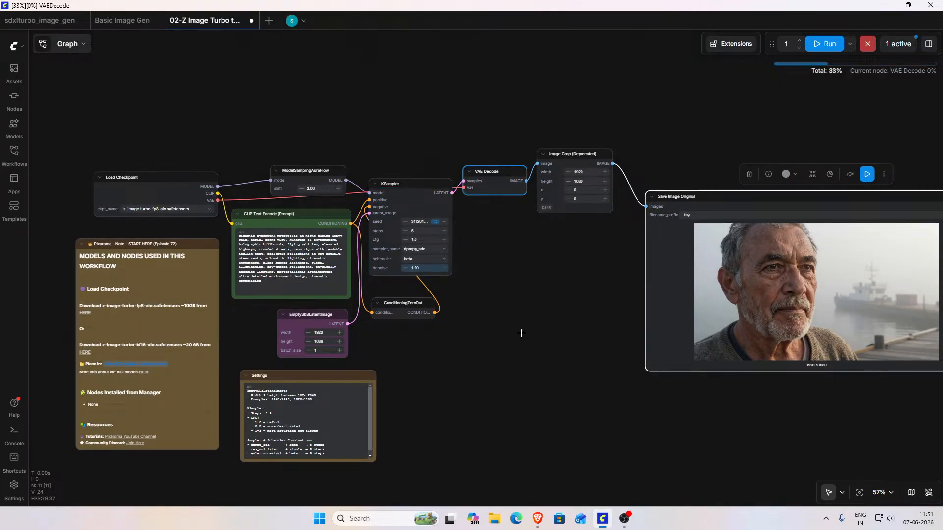
pyautogui.moveTo(515, 328); pyautogui.dragTo(162, 320)
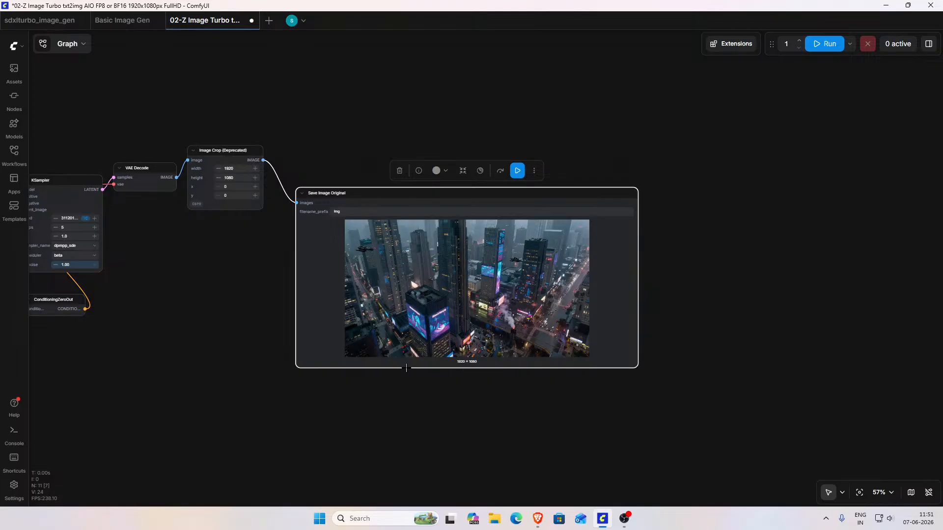
pyautogui.scroll(3, 453, 372)
pyautogui.moveTo(440, 407); pyautogui.dragTo(462, 468)
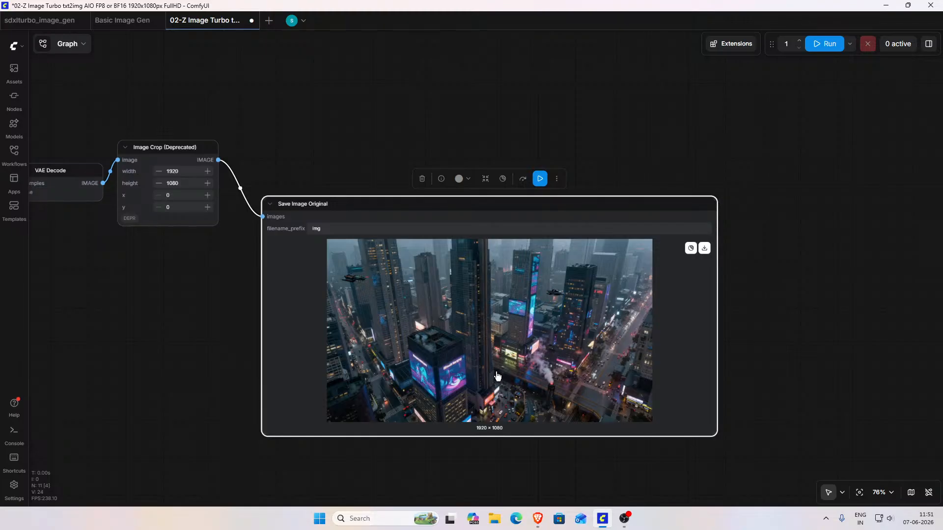
pyautogui.scroll(2, 494, 370)
pyautogui.scroll(1, 494, 370)
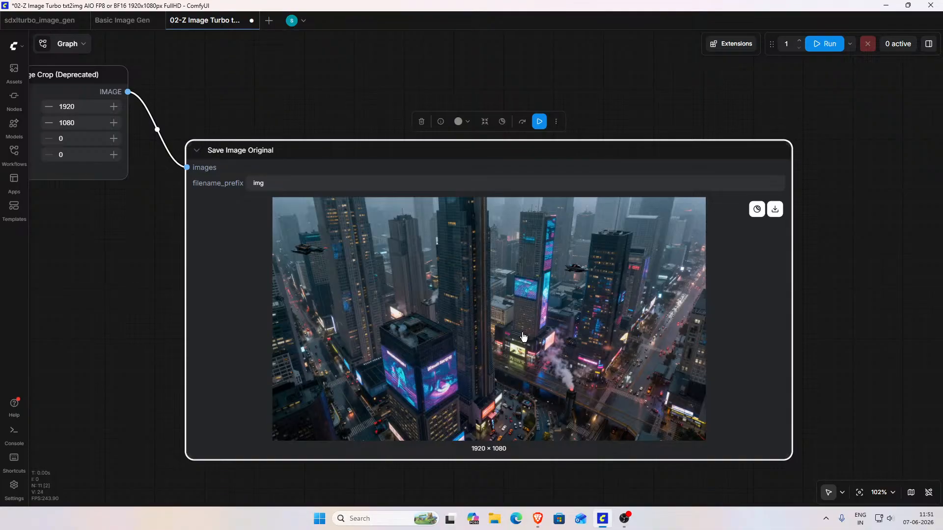
# Step: Set the KSampler steps to 7 and run the cyberpunk city workflow again
pyautogui.moveTo(122, 247)
pyautogui.mouseDown()
pyautogui.moveTo(183, 261)
pyautogui.moveTo(445, 280)
pyautogui.moveTo(601, 281)
pyautogui.mouseUp()
pyautogui.moveTo(346, 293); pyautogui.dragTo(591, 297)
pyautogui.moveTo(519, 251); pyautogui.dragTo(531, 250)
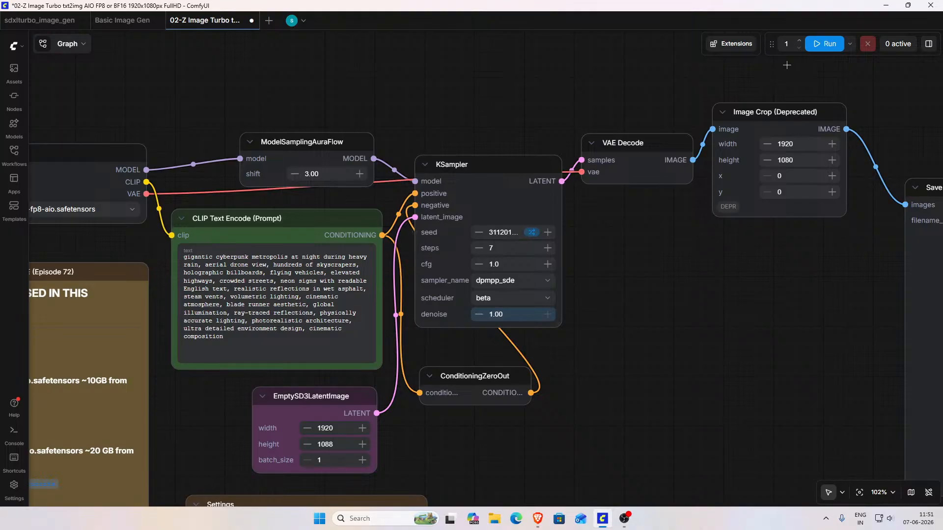
pyautogui.click(824, 43)
pyautogui.scroll(-5, 630, 296)
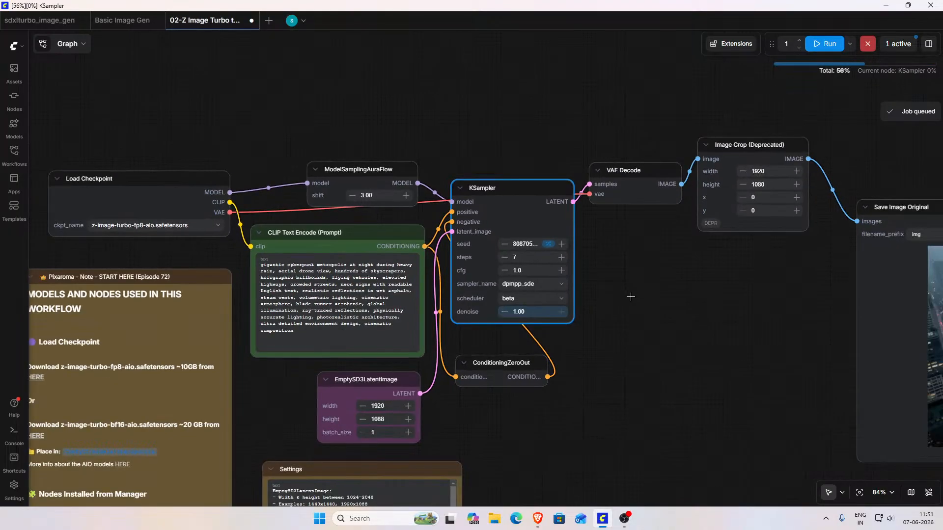
# Step: Read the Settings note's recommended steps, CFG and sampler combinations and compare them with the KSampler values while the image generates
pyautogui.moveTo(634, 338); pyautogui.dragTo(629, 215)
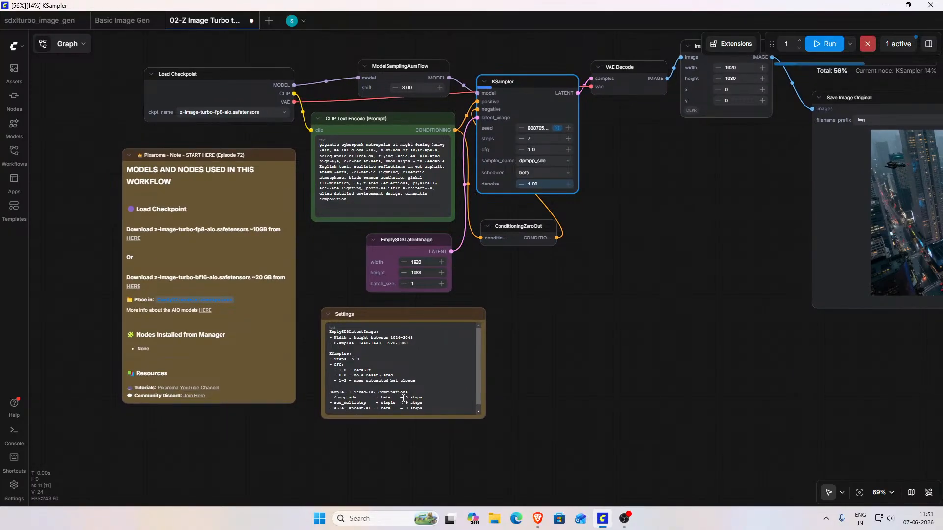
pyautogui.scroll(7, 402, 399)
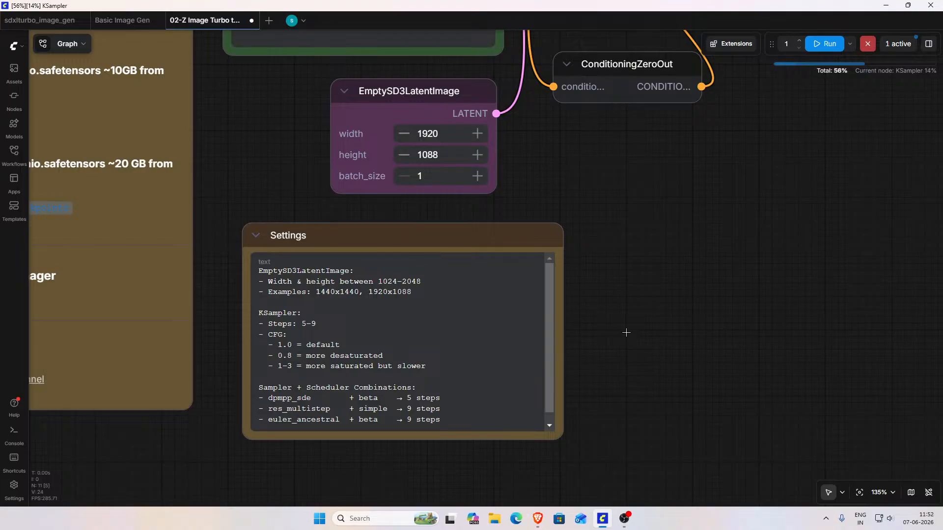
pyautogui.scroll(-1, 627, 333)
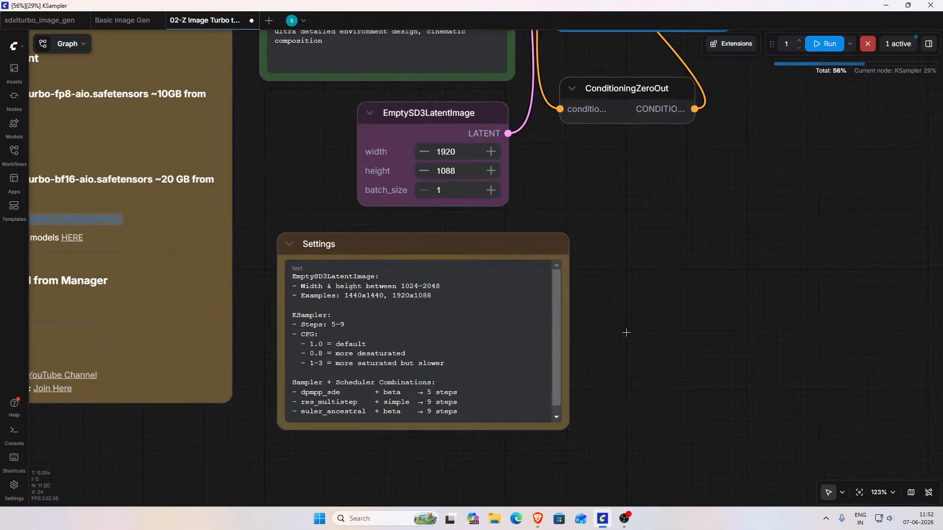
pyautogui.scroll(-3, 626, 333)
pyautogui.moveTo(655, 241); pyautogui.dragTo(562, 429)
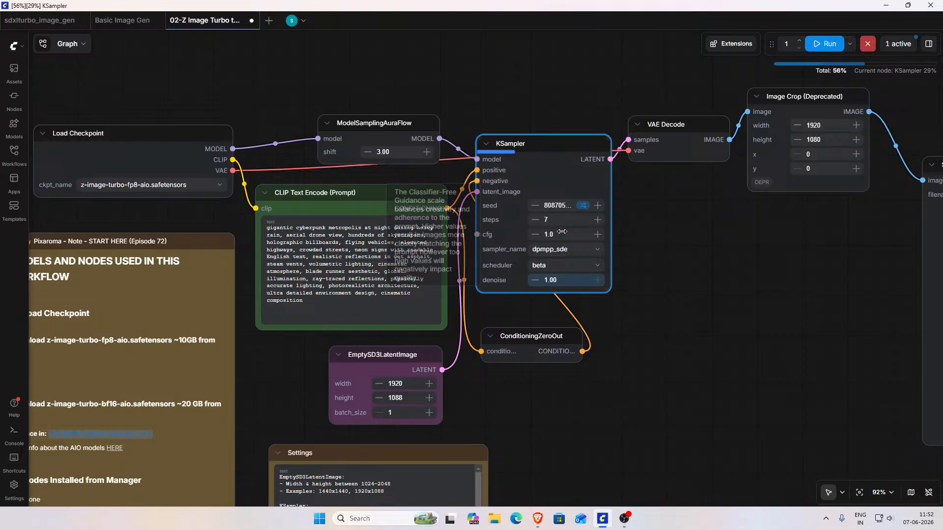
pyautogui.scroll(-1, 562, 231)
pyautogui.moveTo(640, 365); pyautogui.dragTo(638, 342)
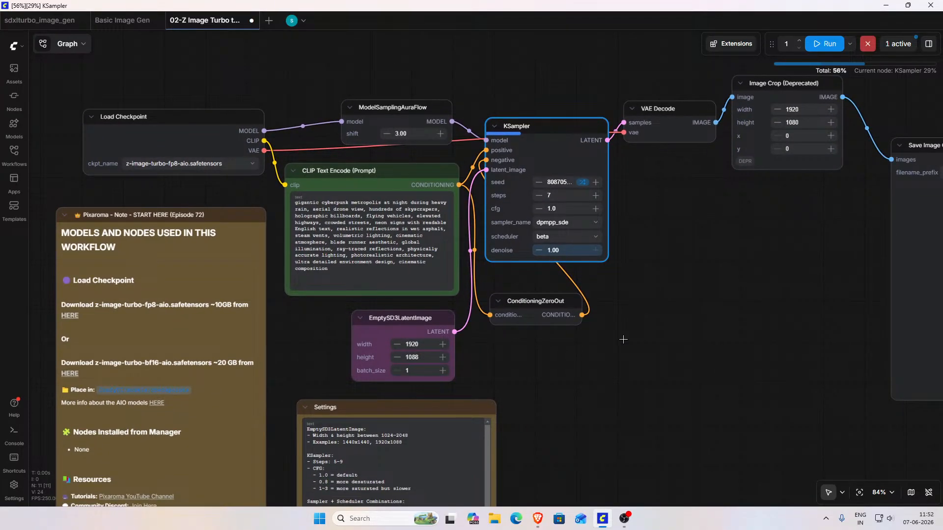
# Step: Enlarge the Save Image Original node and inspect the newly generated cyberpunk city image
pyautogui.moveTo(669, 359); pyautogui.dragTo(458, 356)
pyautogui.scroll(-2, 585, 344)
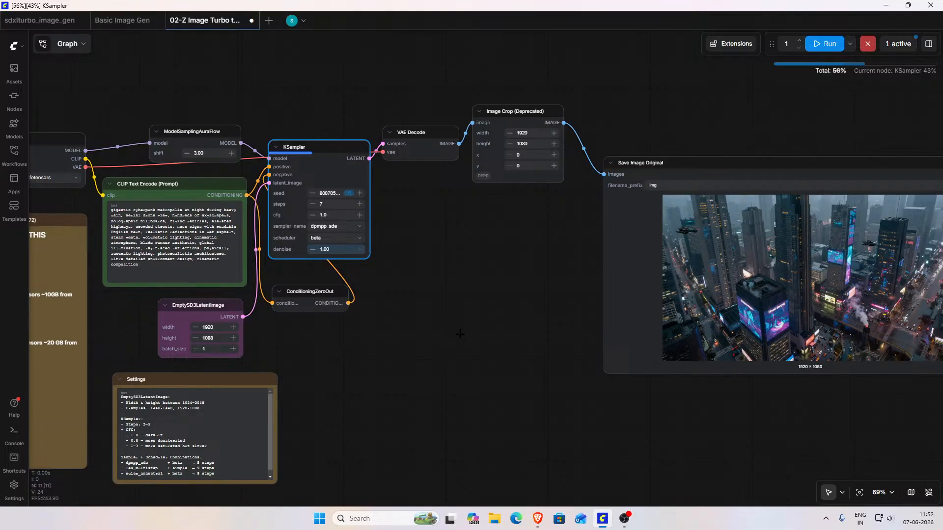
pyautogui.scroll(-2, 386, 357)
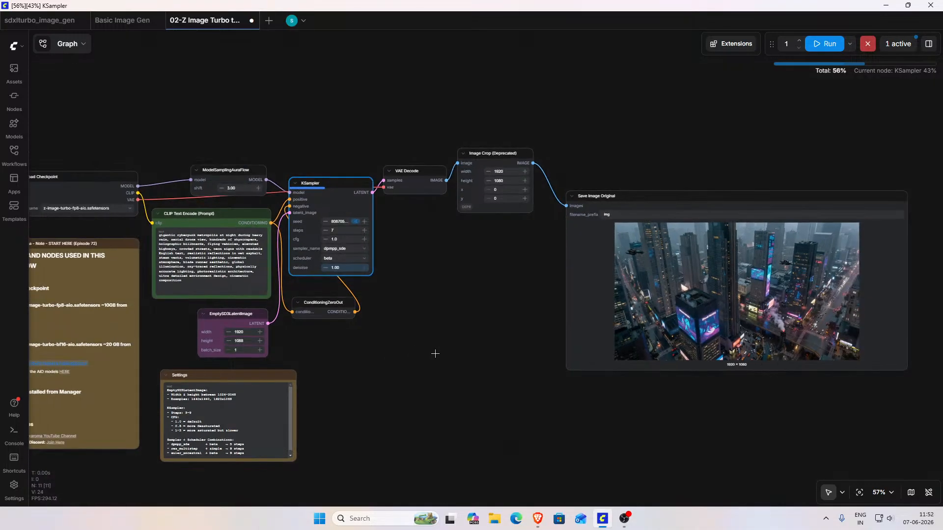
pyautogui.scroll(-3, 436, 354)
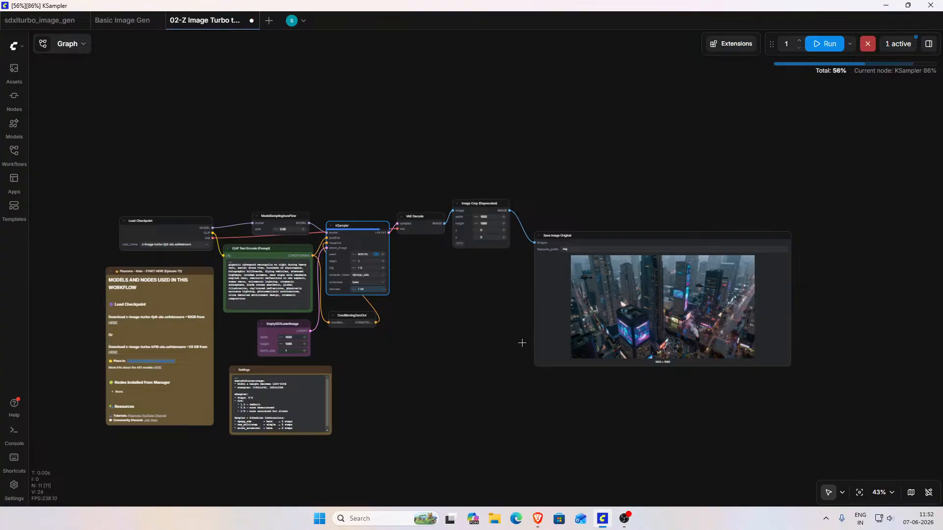
pyautogui.moveTo(787, 367); pyautogui.dragTo(900, 431)
pyautogui.moveTo(382, 338); pyautogui.dragTo(436, 318)
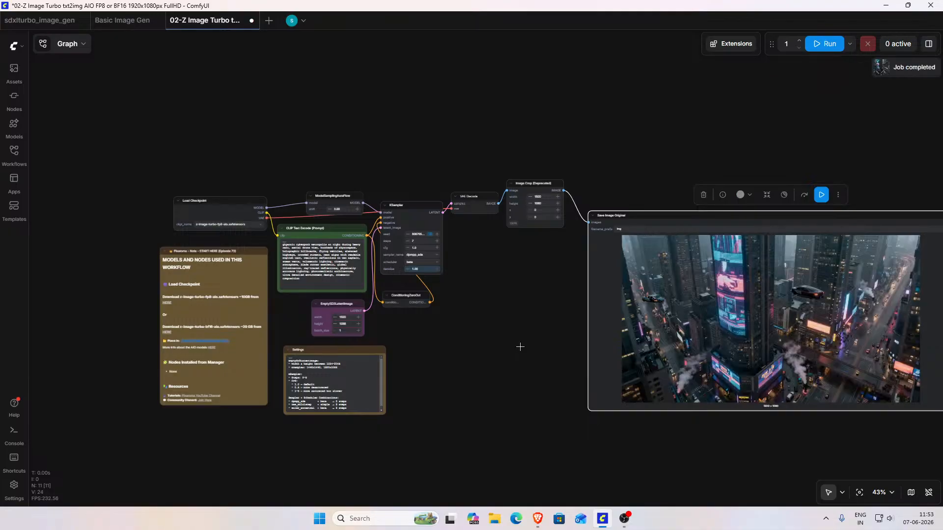
pyautogui.moveTo(520, 346); pyautogui.dragTo(329, 337)
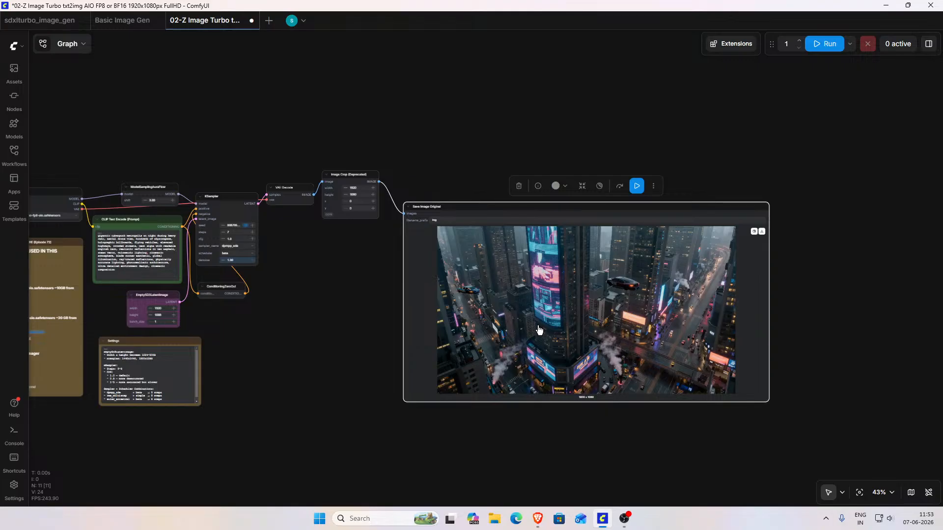
pyautogui.scroll(2, 280, 311)
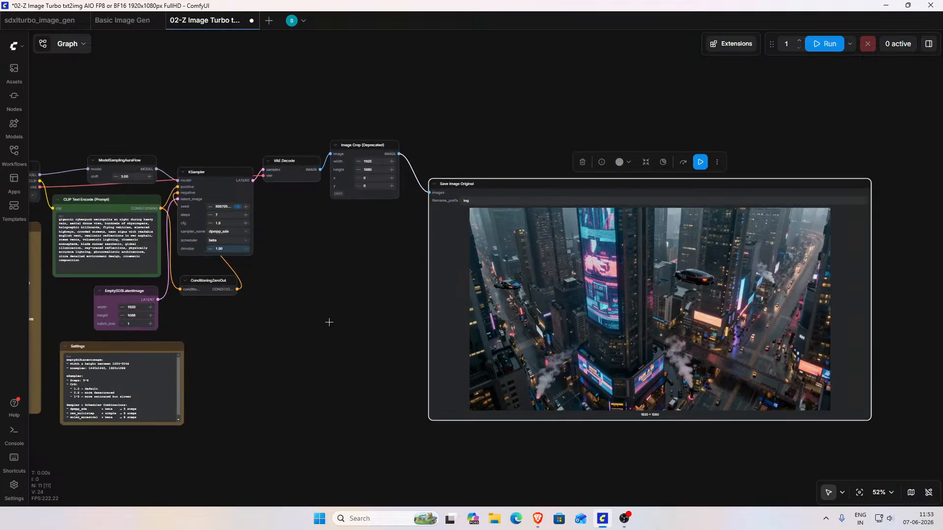
# Step: Set the KSampler cfg to 0.8
pyautogui.moveTo(325, 315); pyautogui.dragTo(315, 321)
pyautogui.moveTo(470, 379); pyautogui.dragTo(486, 325)
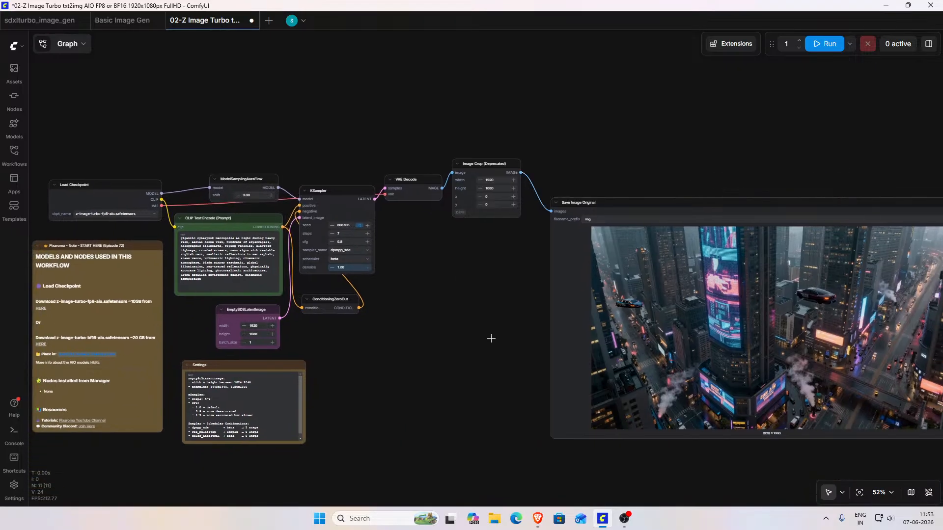
# Step: Switch to ChatGPT in the browser and review the remaining benchmark prompts, from Typography Benchmark to the Secret "Model Killer" Prompt
pyautogui.click(538, 519)
pyautogui.scroll(-9, 485, 365)
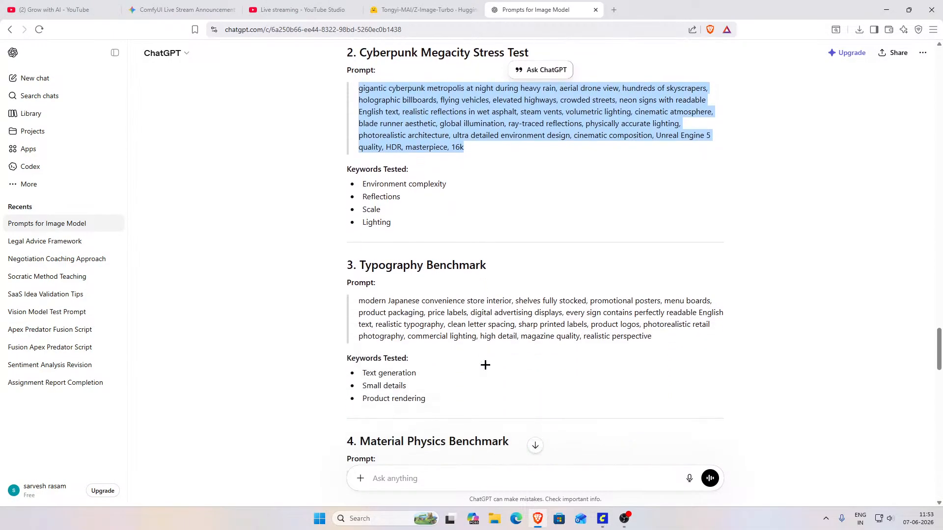
pyautogui.scroll(-8, 485, 364)
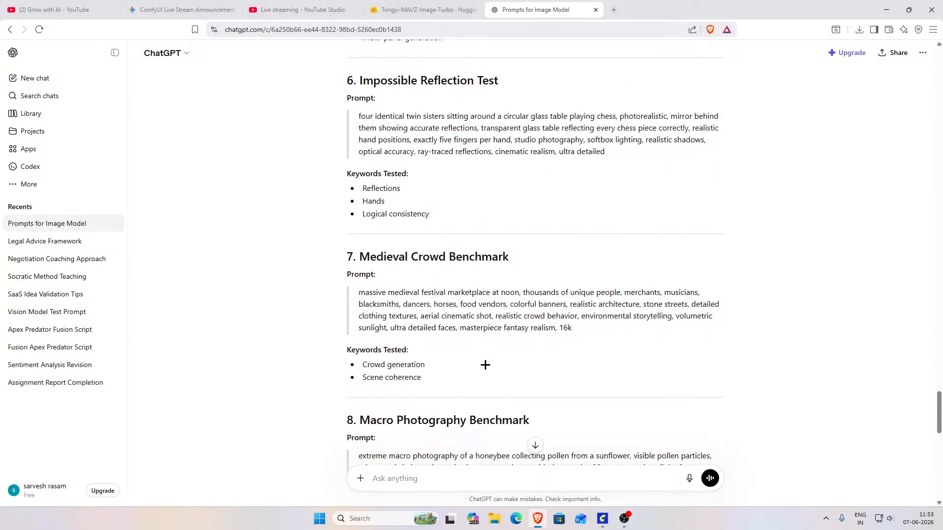
pyautogui.scroll(-7, 485, 365)
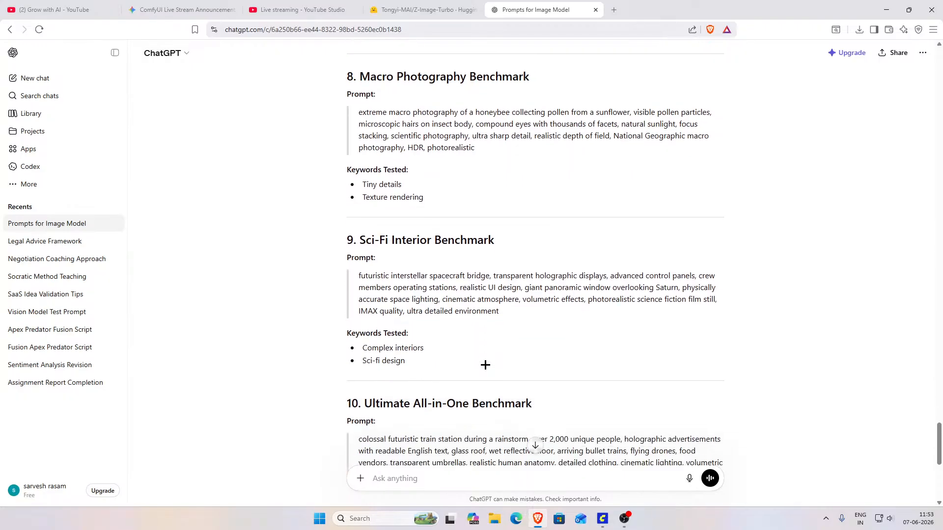
pyautogui.scroll(-3, 485, 365)
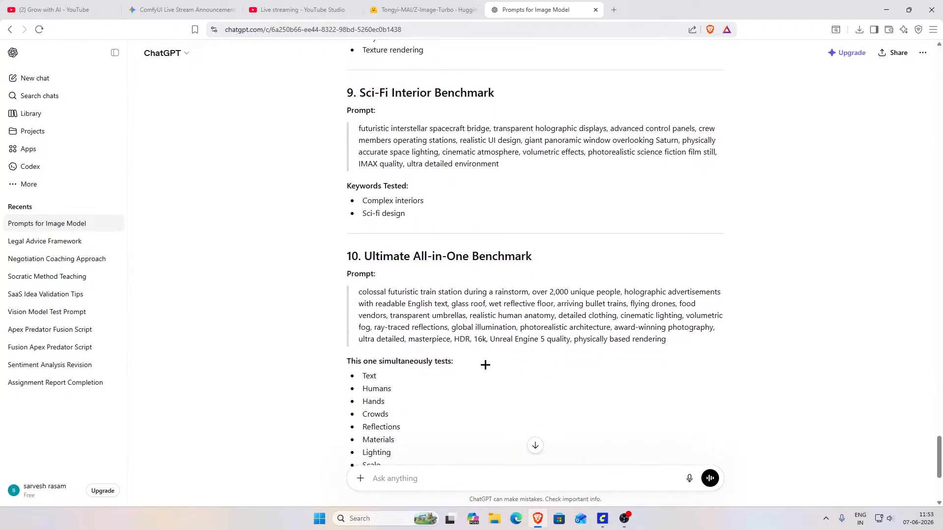
pyautogui.scroll(-4, 485, 365)
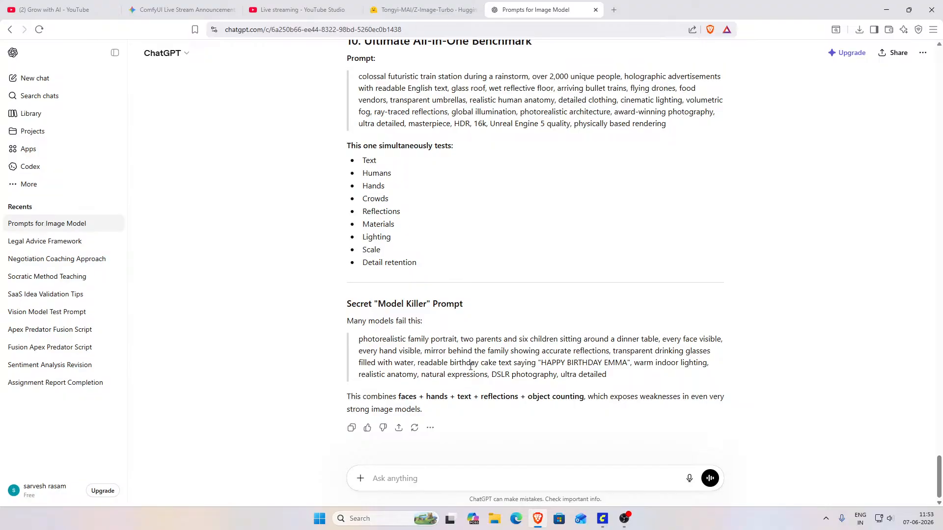
pyautogui.scroll(2, 470, 357)
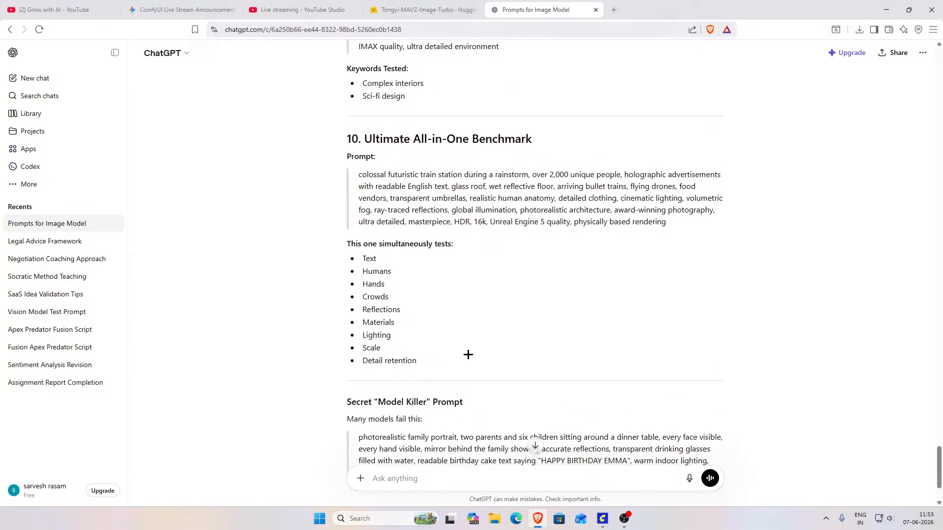
pyautogui.scroll(2, 459, 357)
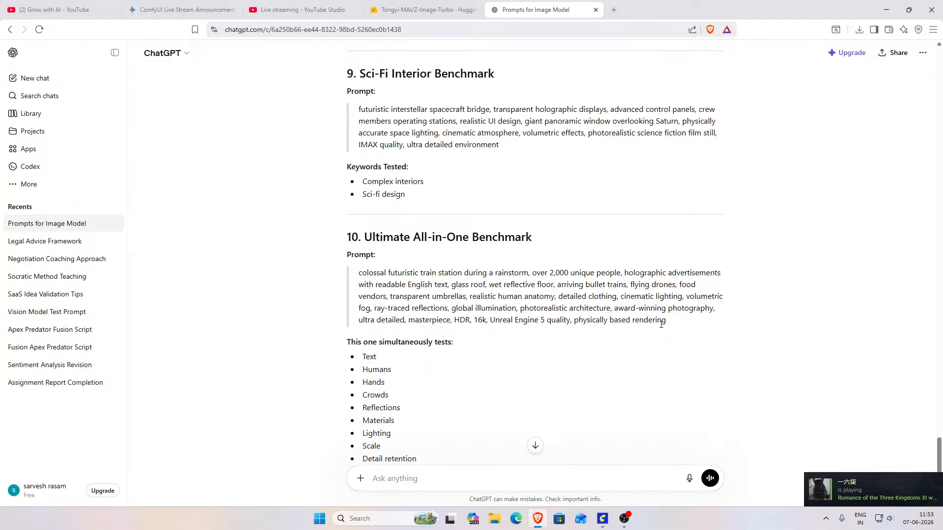
pyautogui.scroll(2, 547, 337)
pyautogui.scroll(-6, 550, 344)
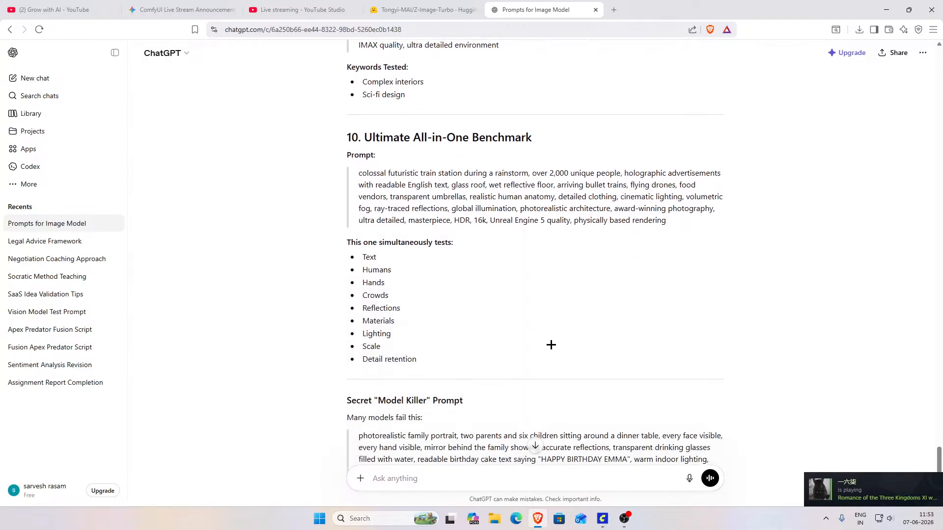
# Step: Ask ChatGPT "give me some nice prompt very detailed with keywords"
pyautogui.write('gi')
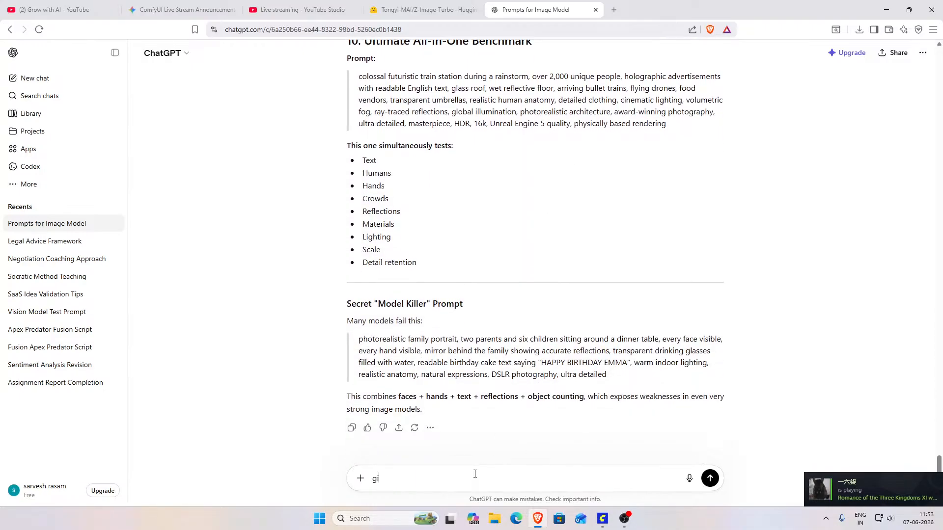
pyautogui.write('ve me so')
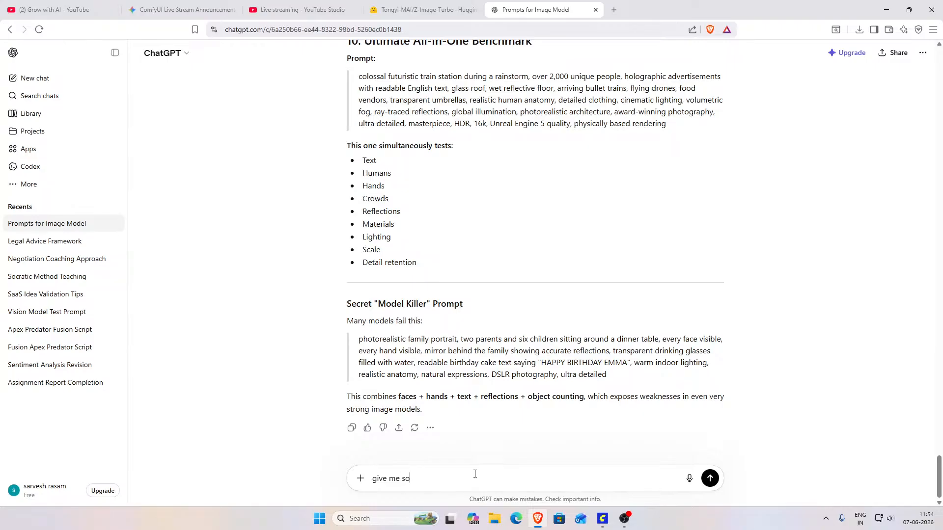
pyautogui.write('me nice primpt')
pyautogui.write('pt ')
pyautogui.write('very detailed')
pyautogui.write(' with keyw')
pyautogui.write('ord')
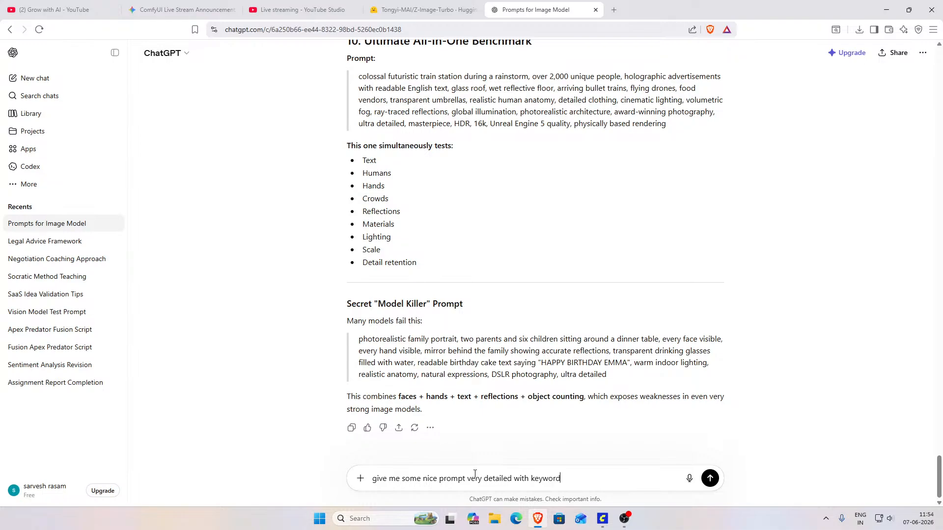
pyautogui.write('s')
pyautogui.press('Return')
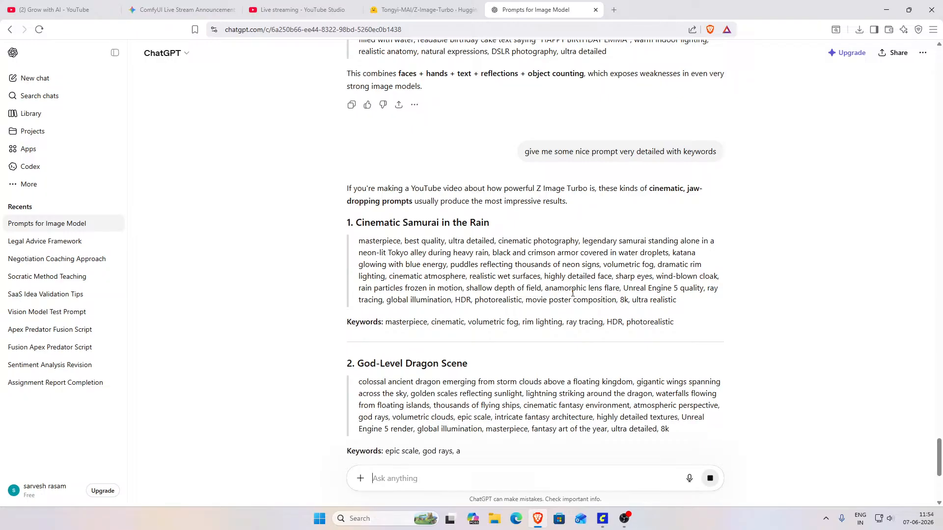
# Step: Copy ChatGPT's God-Level Dragon Scene prompt and replace the CLIP Text Encode prompt in ComfyUI with it
pyautogui.scroll(-2, 572, 293)
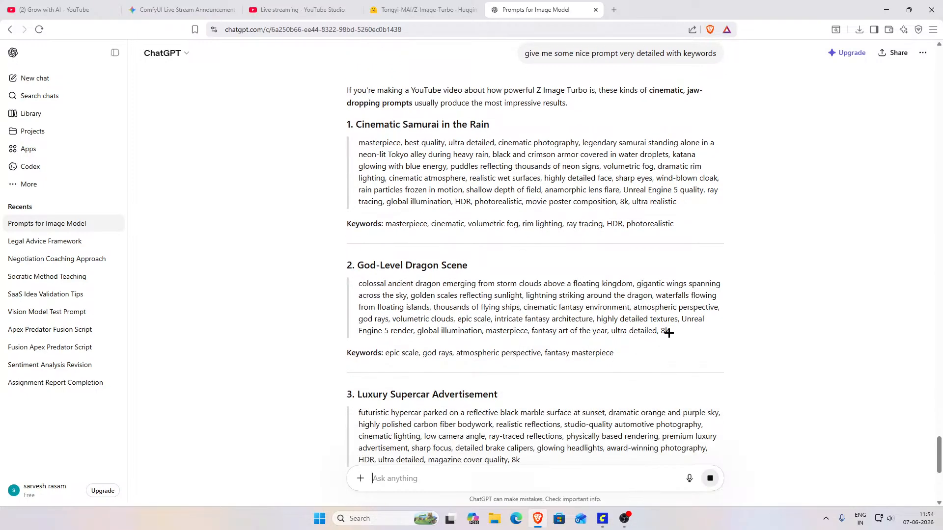
pyautogui.moveTo(669, 333); pyautogui.dragTo(360, 280)
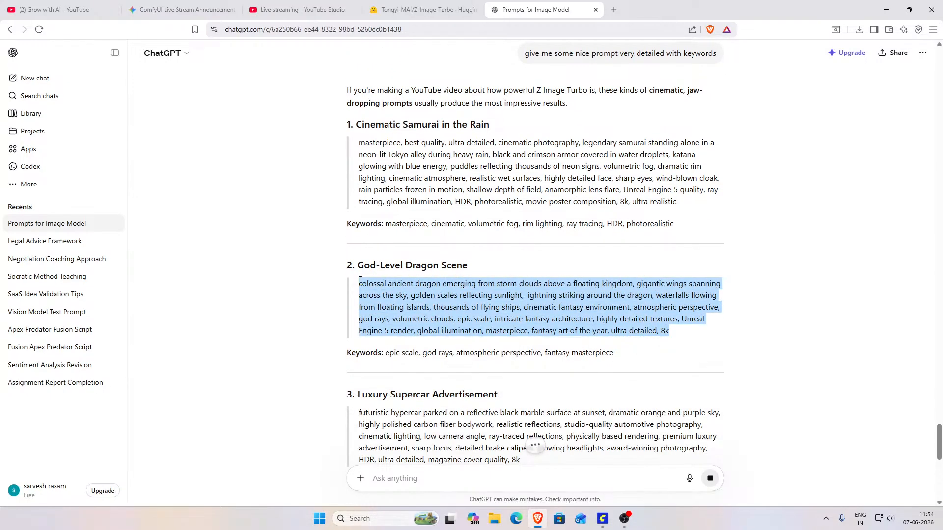
pyautogui.click(602, 519)
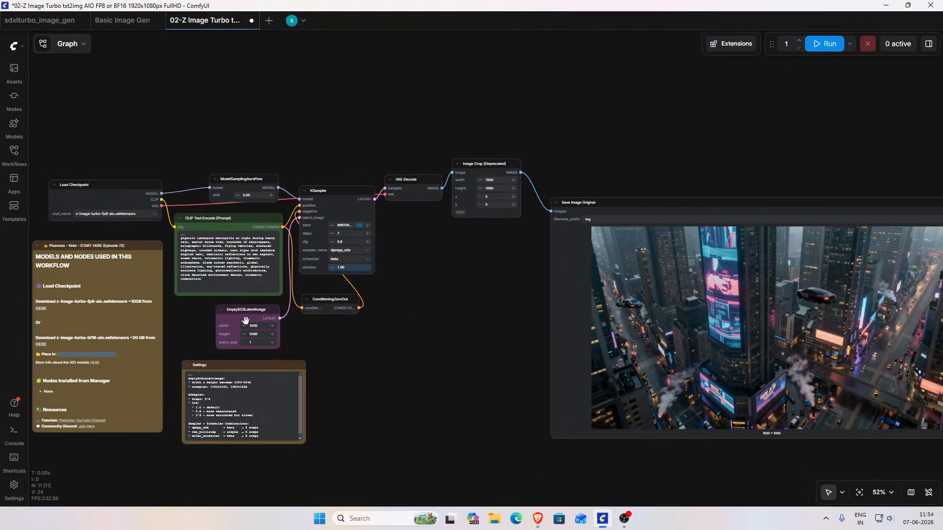
pyautogui.write('colossal ancient dragon emerging from storm clouds above a floating kingdom, gigantic wings spanning across the sky, golden scales reflecting sunlight, lightning striking around the dragon, waterfalls flowing from floating islands, thousands of flying ships, cinematic fantasy environment, atmospheric perspective, god rays, volumetric clouds, epic scale, intricate fantasy architecture, highly detailed textures, unreal engine 5 render, global illumination, masterpiece, fantasy art of the year, ultra detailed, 8k')
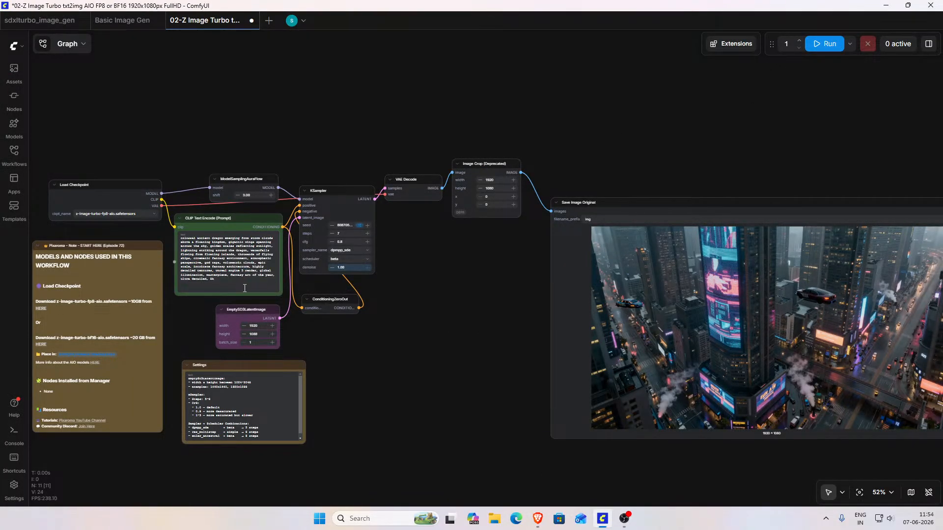
# Step: Remove "Unreal Engine 5 render" from the dragon prompt and run the workflow
pyautogui.scroll(6, 315, 292)
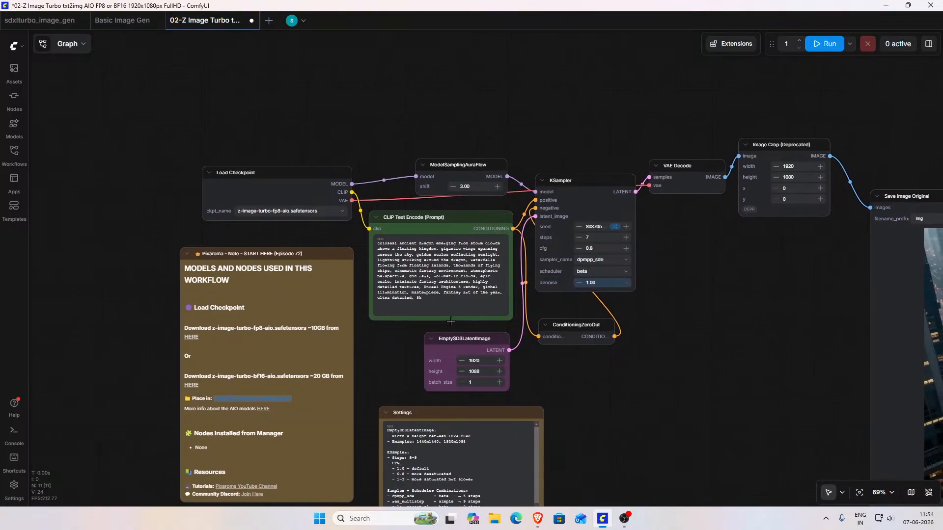
pyautogui.scroll(5, 451, 317)
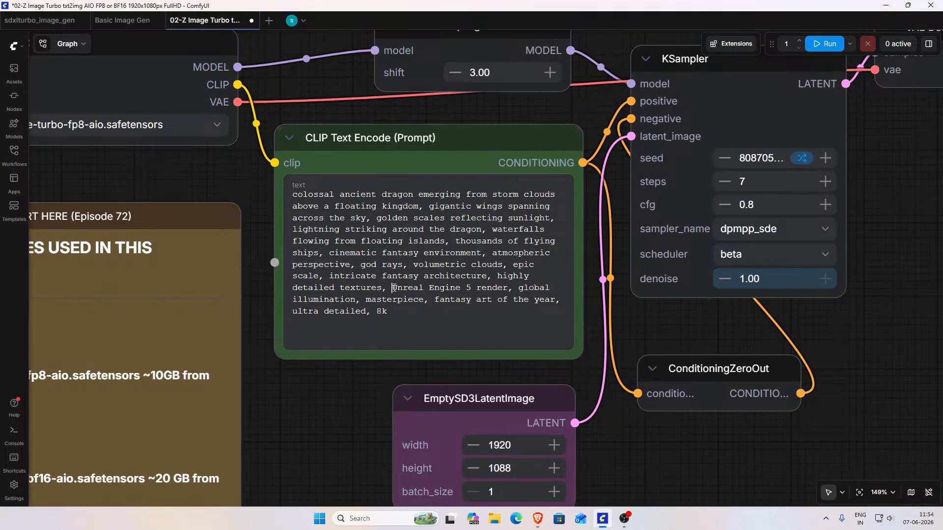
pyautogui.moveTo(394, 288); pyautogui.dragTo(404, 288)
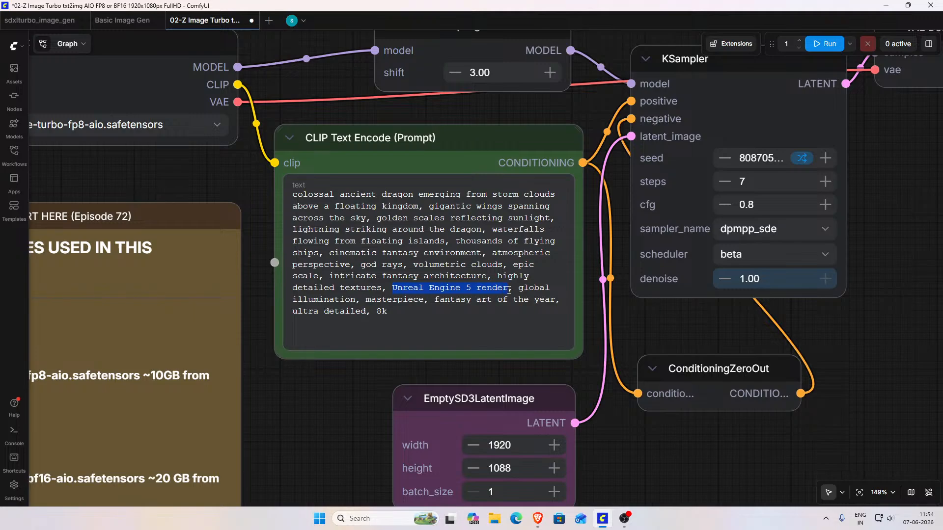
pyautogui.press('BackSpace')
pyautogui.press('Delete')
pyautogui.press('Delete')
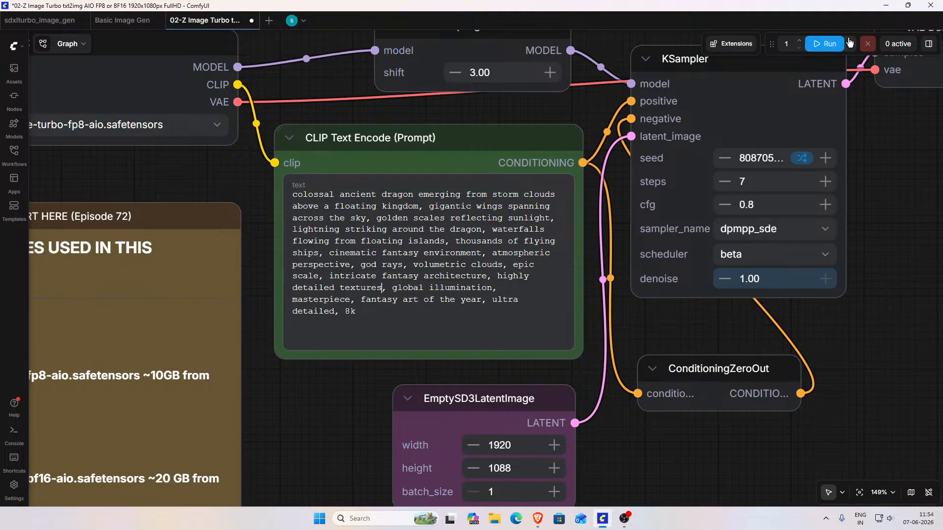
pyautogui.click(830, 46)
# Step: Resize the Save Image Original node to a somewhat smaller preview while the dragon image generates
pyautogui.scroll(-4, 848, 342)
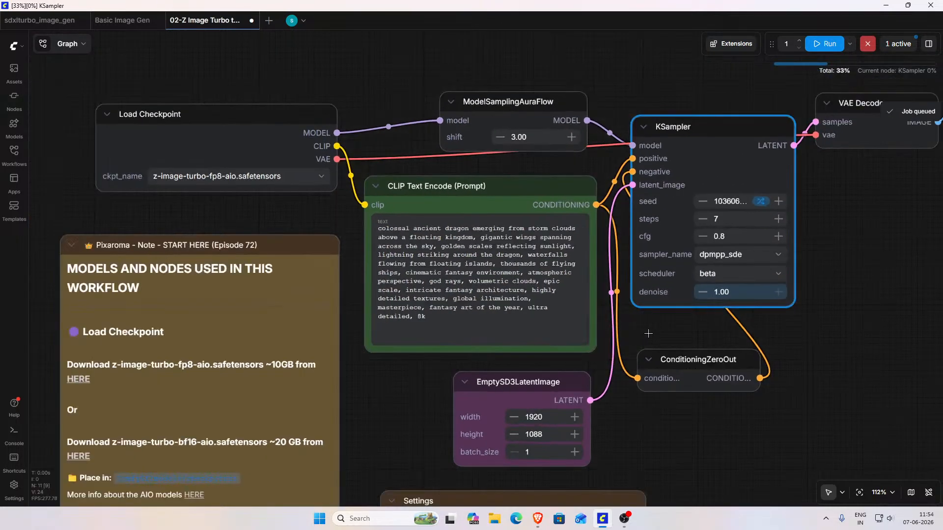
pyautogui.scroll(-2, 848, 342)
pyautogui.moveTo(859, 343); pyautogui.dragTo(601, 349)
pyautogui.scroll(-4, 611, 340)
pyautogui.moveTo(681, 393); pyautogui.dragTo(536, 309)
pyautogui.scroll(-3, 547, 320)
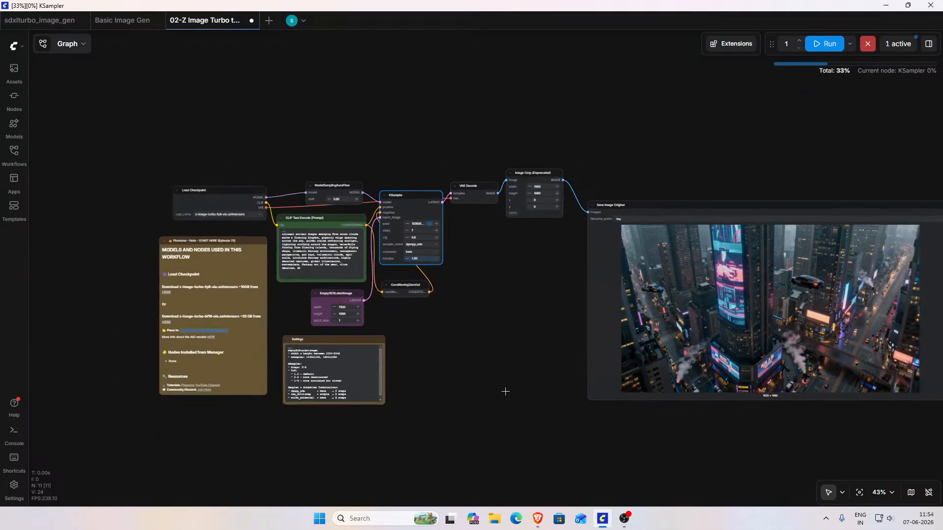
pyautogui.scroll(1, 428, 369)
pyautogui.scroll(3, 423, 366)
pyautogui.moveTo(550, 348); pyautogui.dragTo(194, 368)
pyautogui.moveTo(835, 435); pyautogui.dragTo(321, 254)
pyautogui.moveTo(471, 255); pyautogui.dragTo(735, 414)
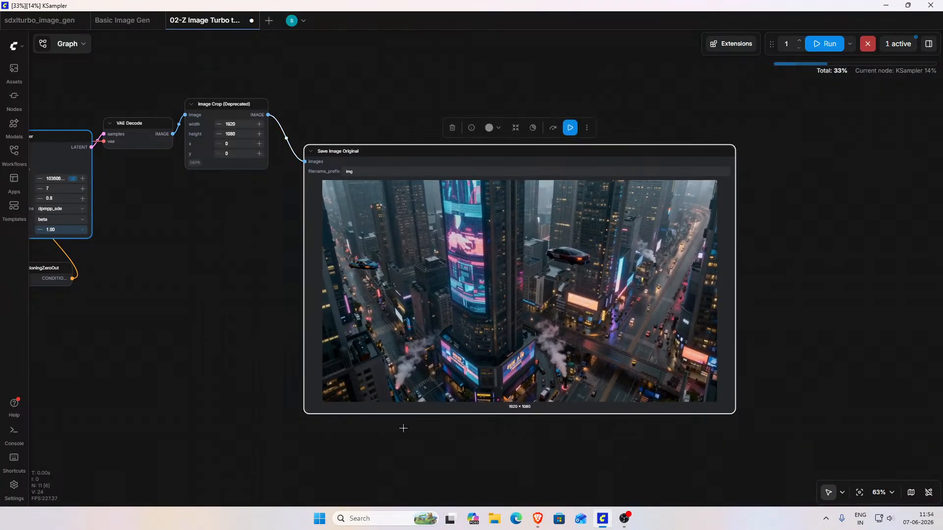
# Step: Enlarge the Save Image Original node until the city image fills its frame with almost no empty margins
pyautogui.scroll(-3, 392, 429)
pyautogui.scroll(1, 393, 428)
pyautogui.moveTo(273, 419); pyautogui.dragTo(607, 355)
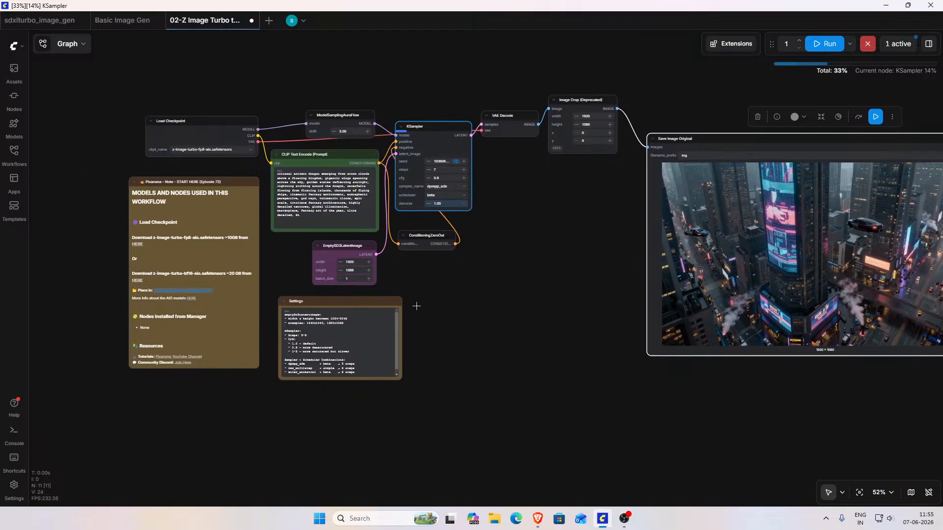
pyautogui.moveTo(447, 286); pyautogui.dragTo(260, 333)
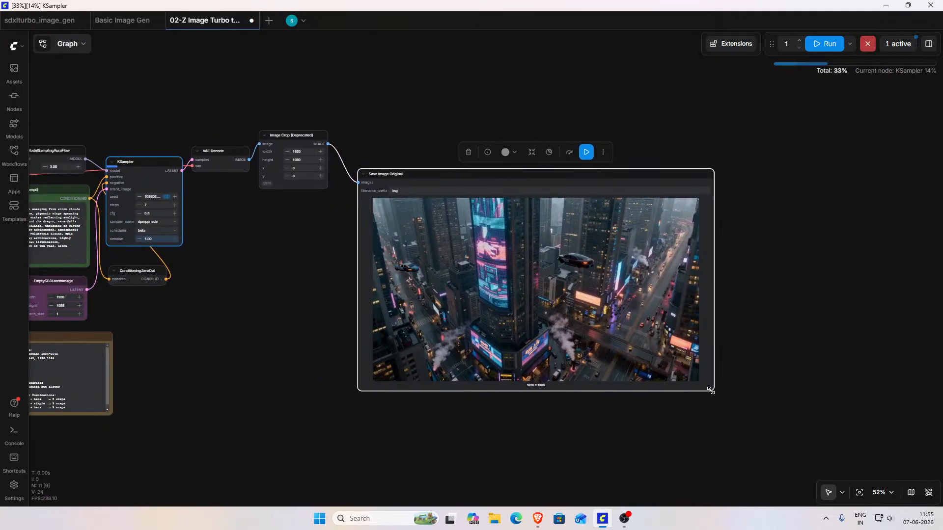
pyautogui.moveTo(749, 415); pyautogui.dragTo(697, 398)
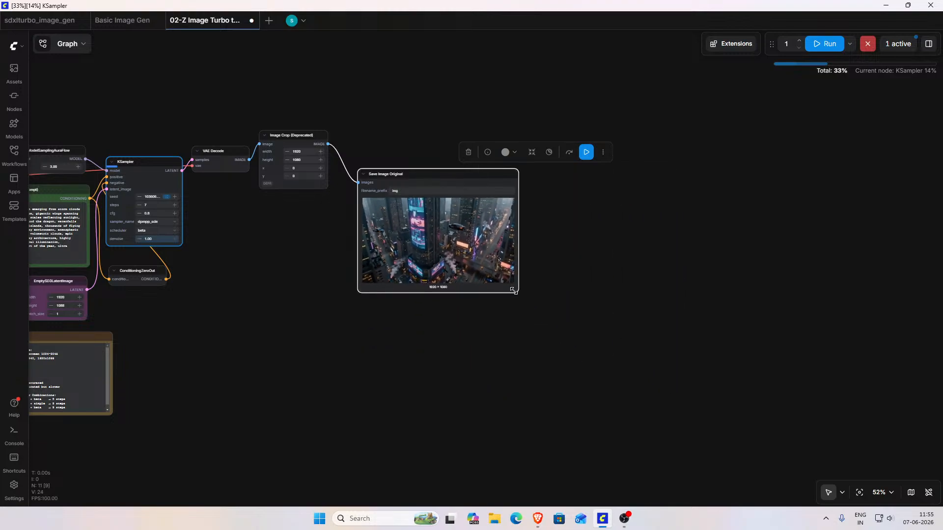
pyautogui.moveTo(630, 368); pyautogui.dragTo(727, 411)
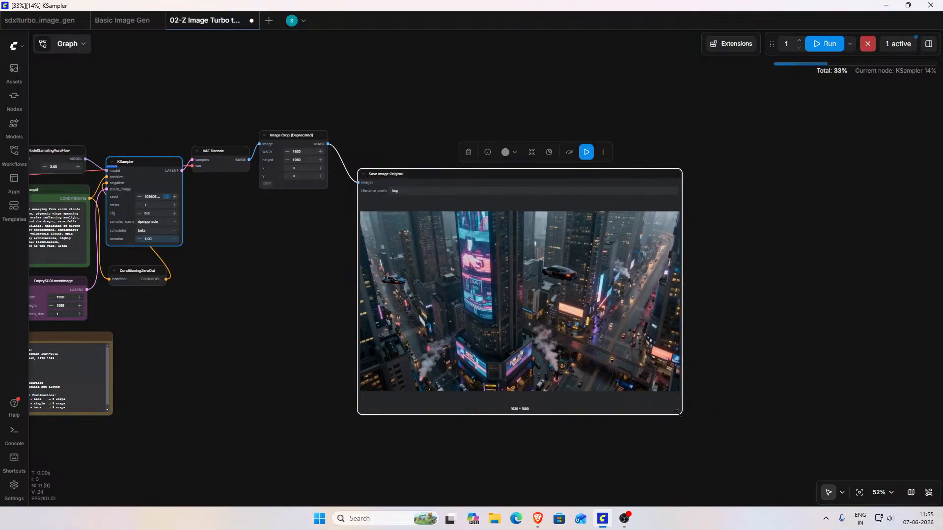
pyautogui.moveTo(511, 385); pyautogui.dragTo(390, 370)
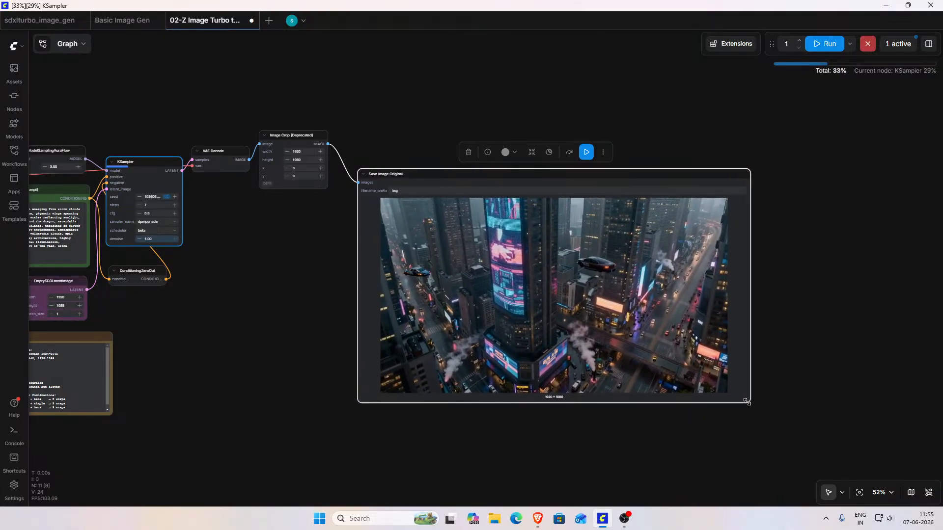
pyautogui.moveTo(737, 400); pyautogui.dragTo(751, 425)
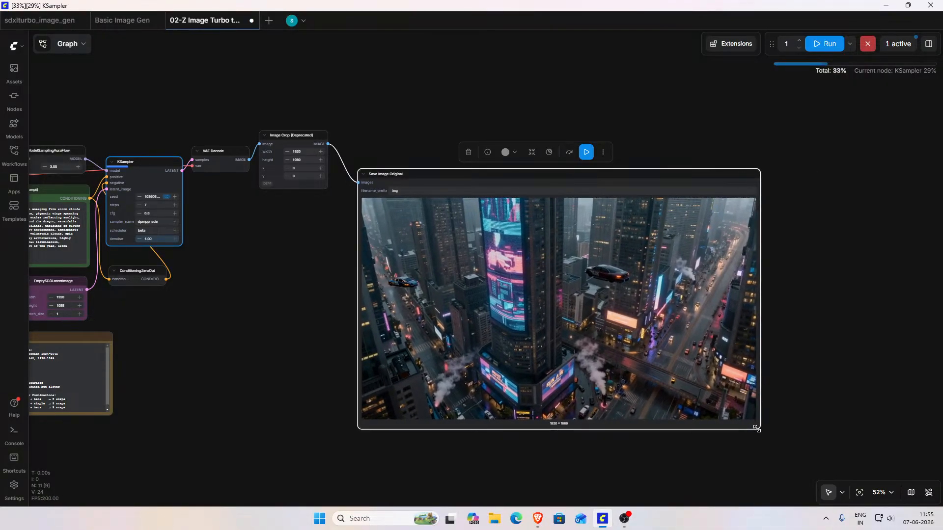
pyautogui.moveTo(762, 431)
pyautogui.mouseDown()
pyautogui.moveTo(798, 445)
pyautogui.moveTo(756, 432)
pyautogui.moveTo(775, 432)
pyautogui.mouseUp()
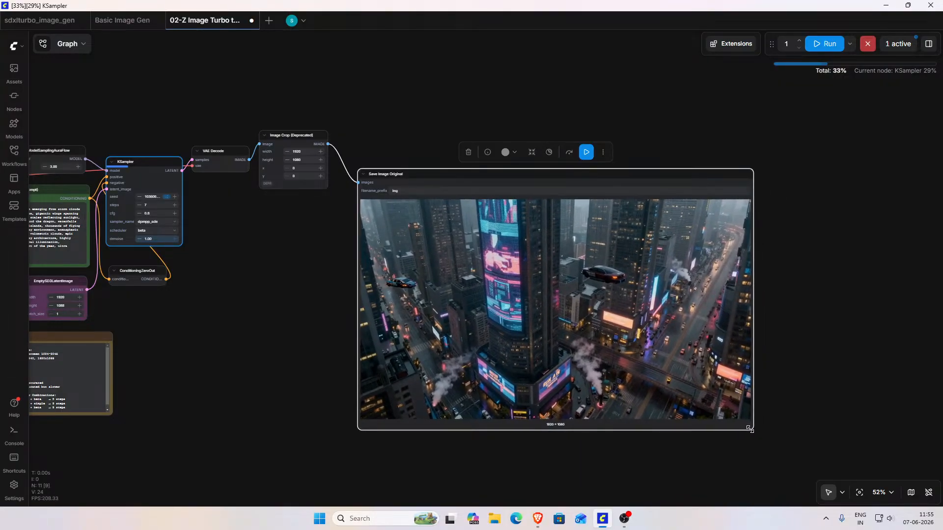
pyautogui.moveTo(788, 446)
pyautogui.mouseDown()
pyautogui.moveTo(828, 461)
pyautogui.moveTo(806, 449)
pyautogui.mouseUp()
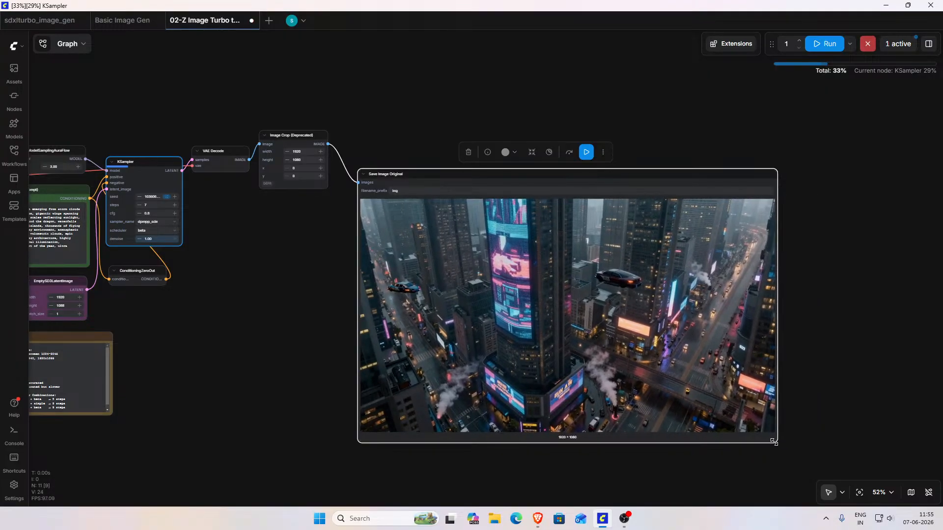
pyautogui.scroll(-1, 848, 380)
pyautogui.rightClick(849, 381)
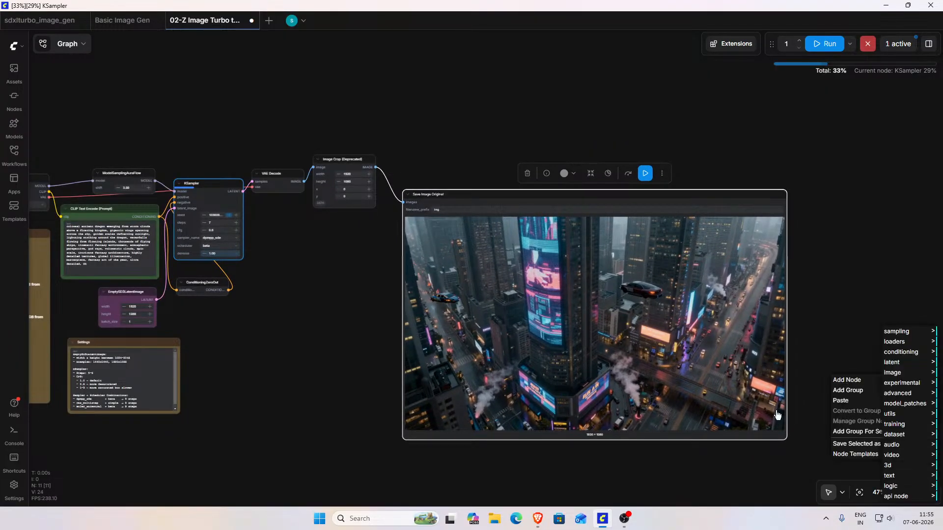
pyautogui.moveTo(527, 459); pyautogui.dragTo(467, 438)
# Step: Examine the city image in the Save Image Original node up close, focusing on the details of the two flying cars
pyautogui.moveTo(361, 356); pyautogui.dragTo(198, 348)
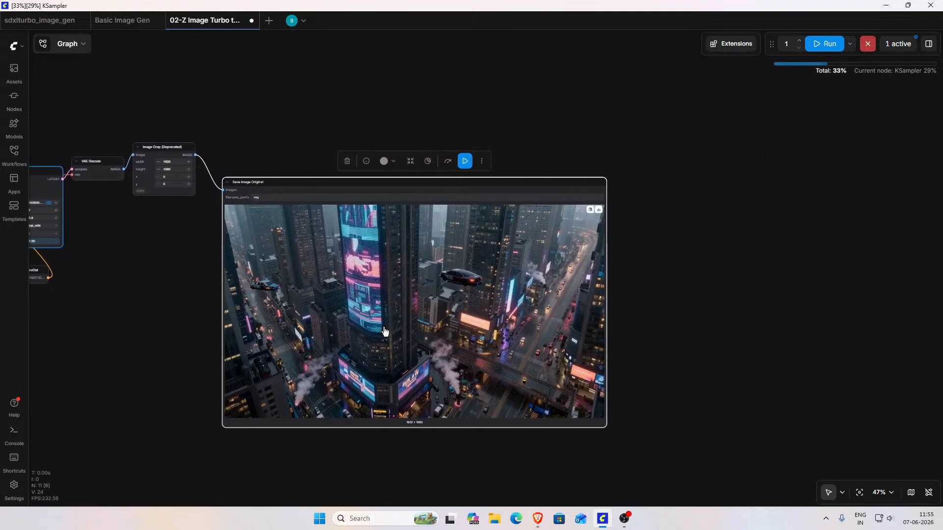
pyautogui.scroll(5, 406, 325)
pyautogui.moveTo(782, 312); pyautogui.dragTo(819, 297)
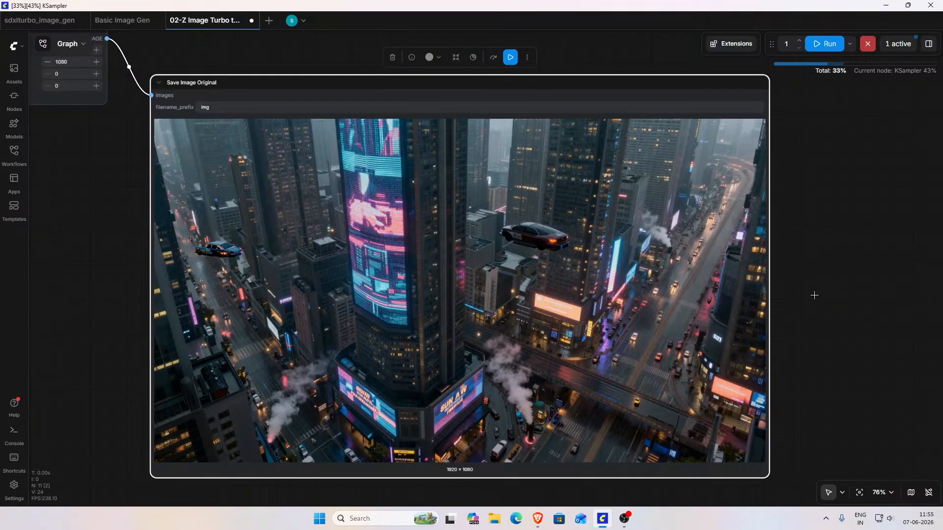
pyautogui.moveTo(836, 244)
pyautogui.mouseDown()
pyautogui.moveTo(836, 234)
pyautogui.moveTo(842, 253)
pyautogui.mouseUp()
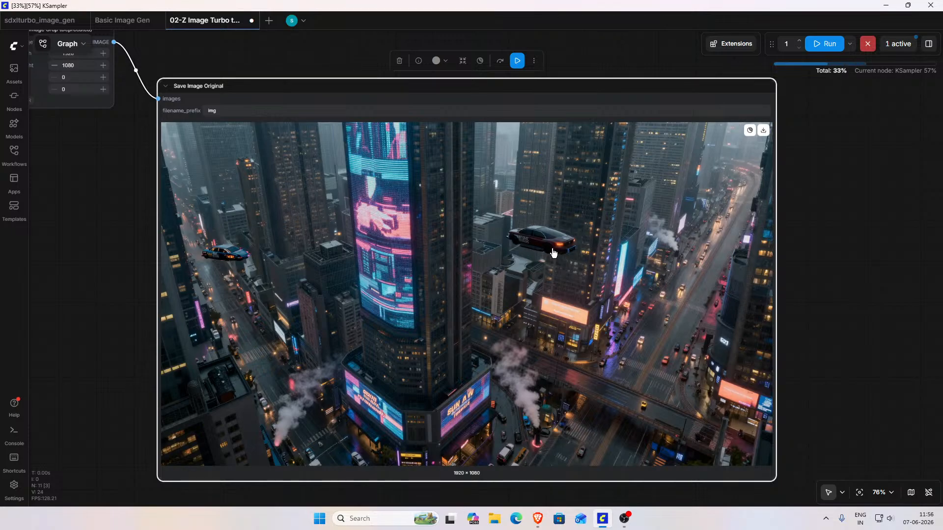
pyautogui.scroll(4, 239, 260)
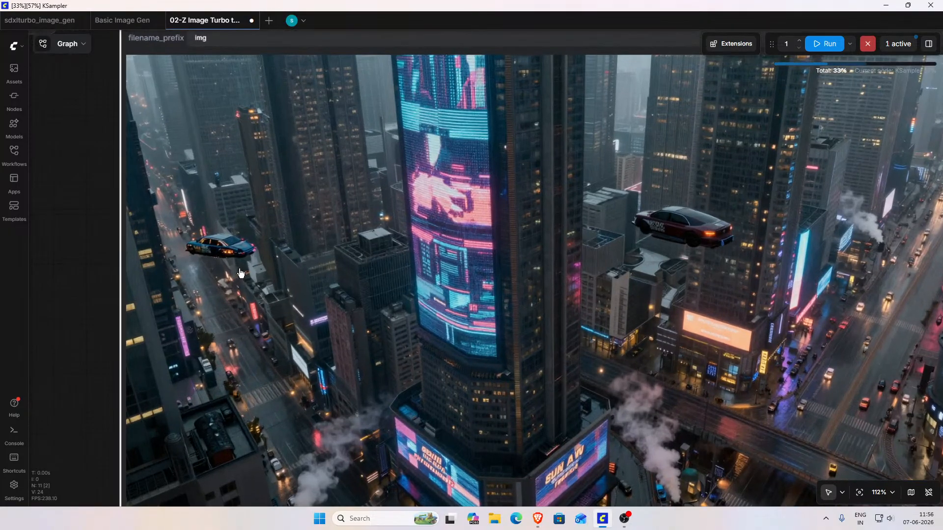
pyautogui.scroll(9, 240, 273)
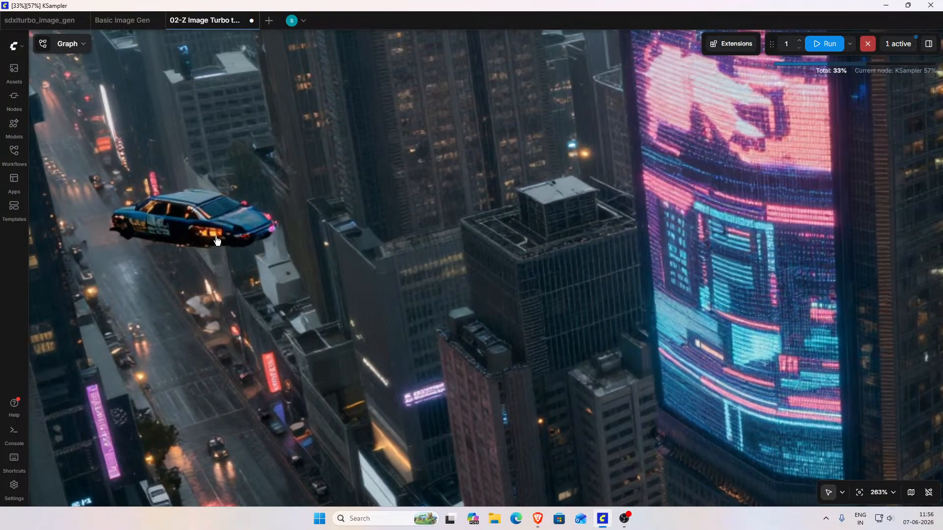
pyautogui.scroll(-1, 231, 248)
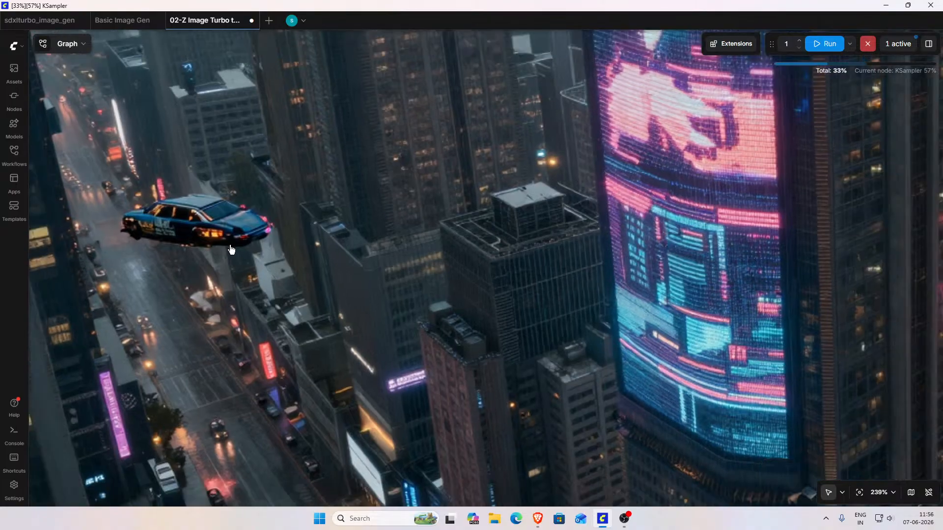
pyautogui.scroll(-5, 230, 249)
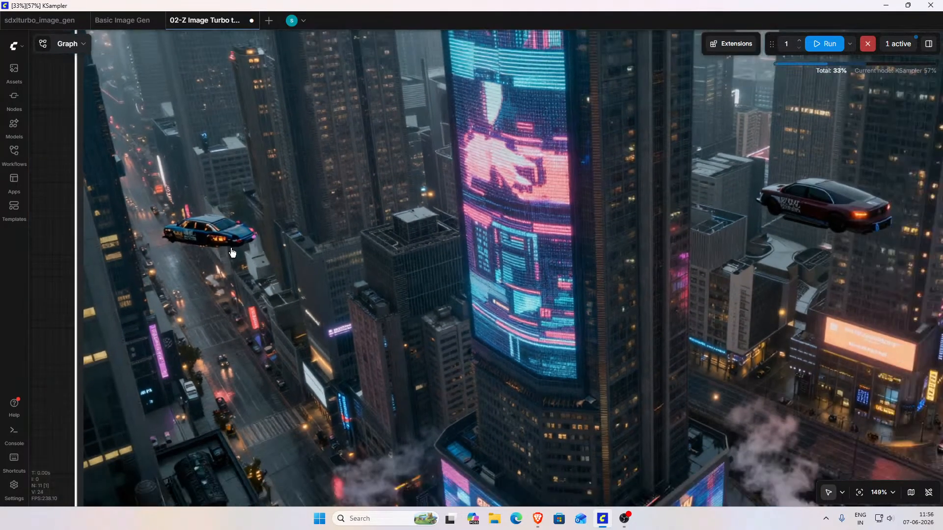
pyautogui.scroll(-1, 233, 253)
pyautogui.scroll(-5, 233, 251)
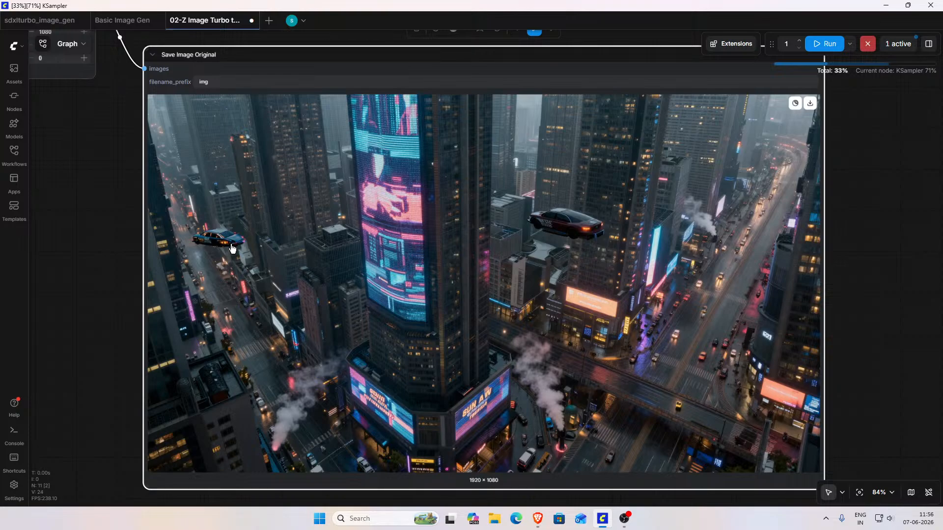
pyautogui.scroll(-4, 233, 249)
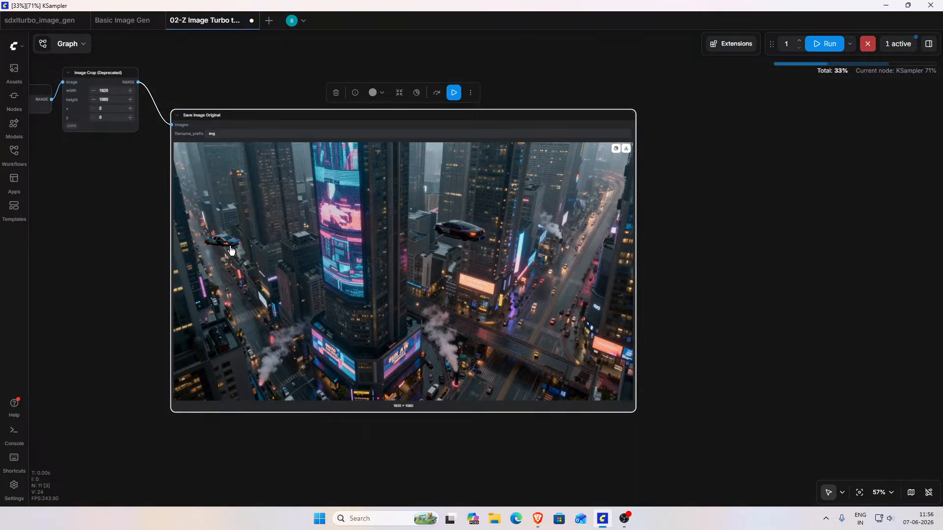
pyautogui.scroll(-2, 232, 249)
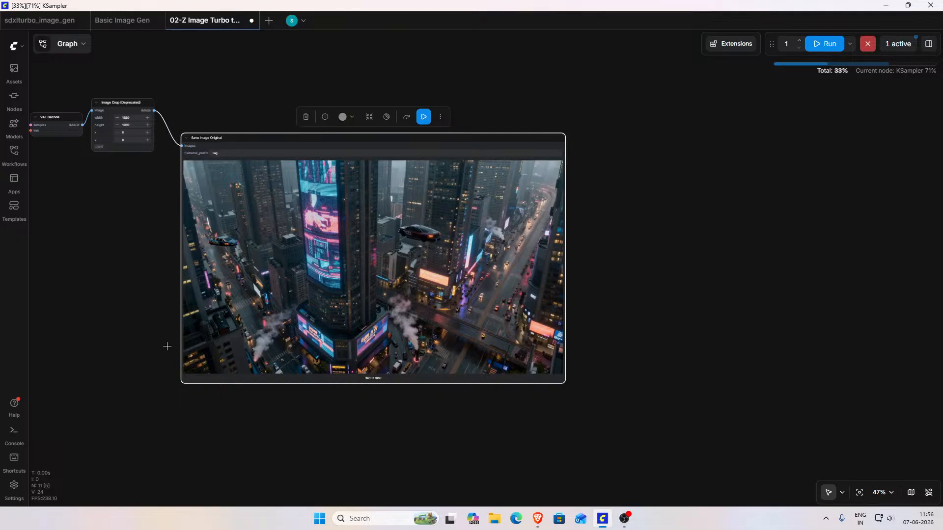
# Step: Review the workflow from the model and settings notes through the KSampler to the output node while the dragon image generates
pyautogui.moveTo(118, 326); pyautogui.dragTo(476, 367)
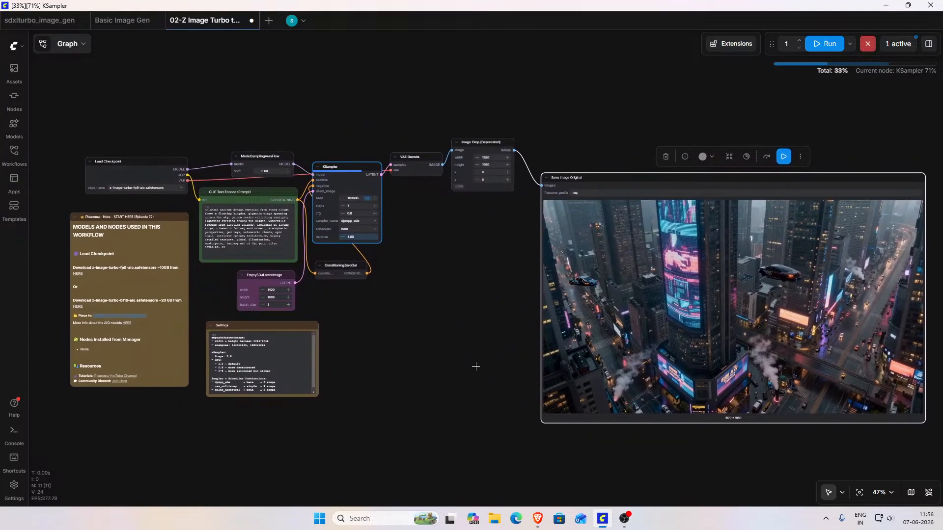
pyautogui.scroll(2, 450, 362)
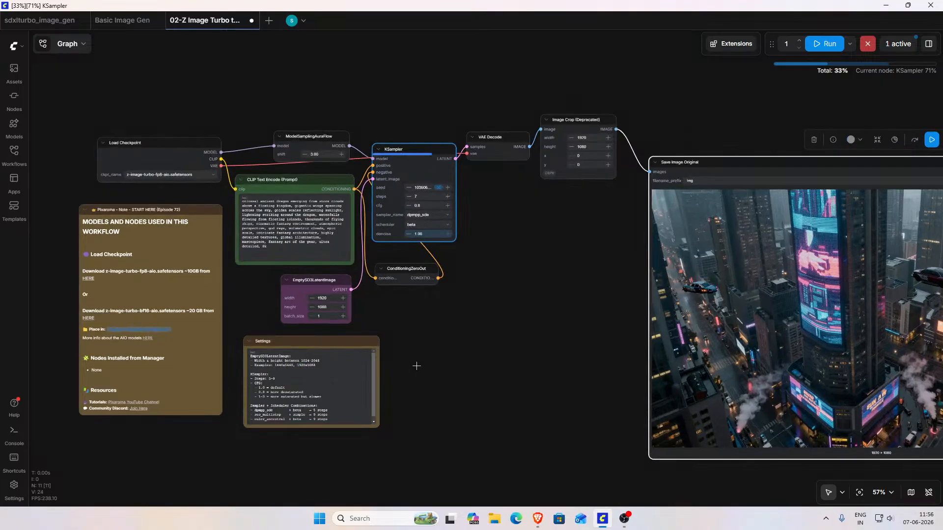
pyautogui.scroll(2, 417, 366)
pyautogui.moveTo(417, 366); pyautogui.dragTo(480, 367)
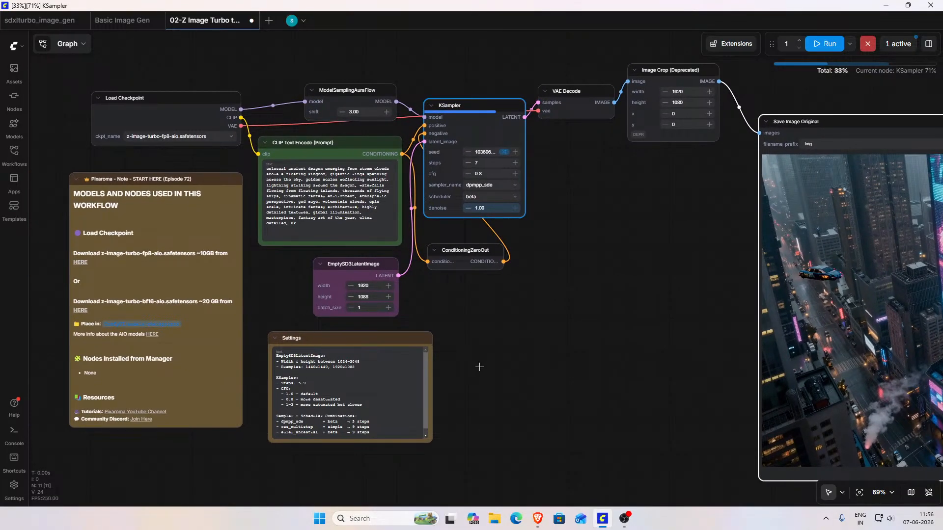
pyautogui.moveTo(640, 347); pyautogui.dragTo(739, 328)
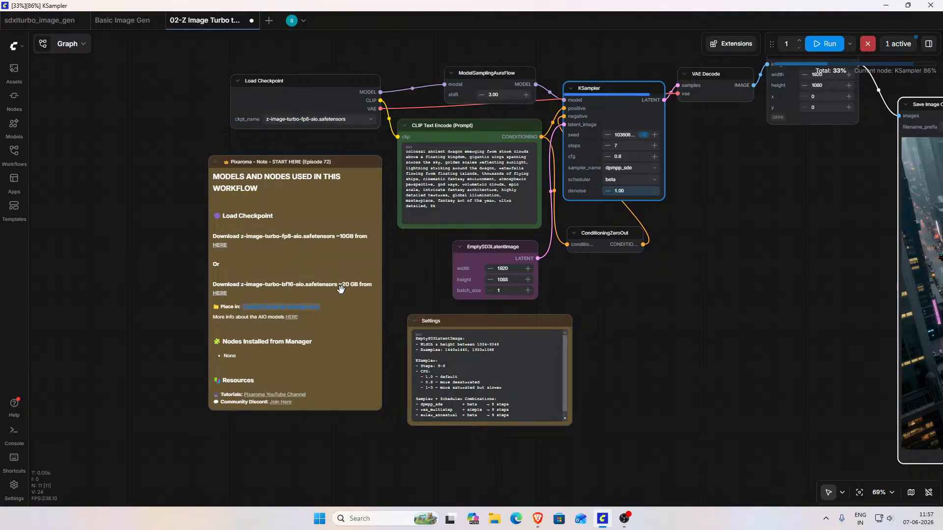
pyautogui.moveTo(694, 299); pyautogui.dragTo(101, 310)
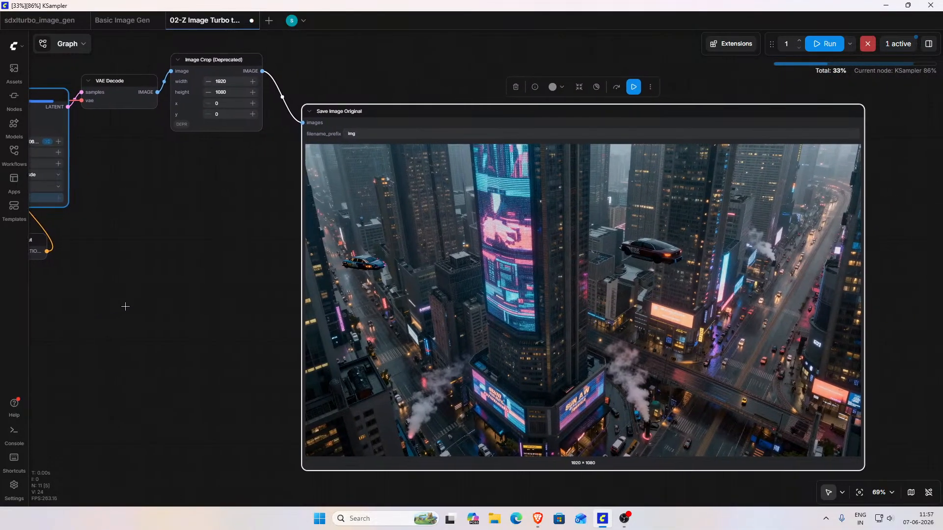
pyautogui.scroll(-1, 173, 307)
pyautogui.scroll(-3, 172, 307)
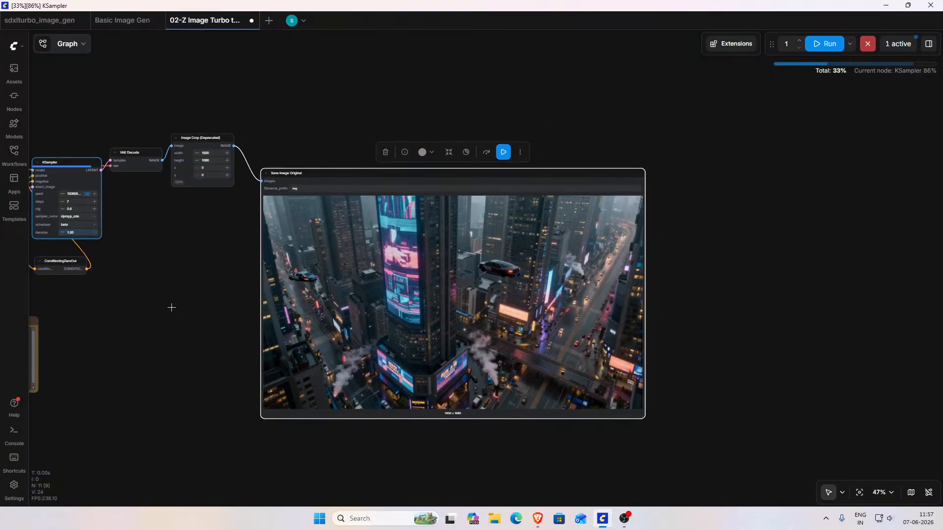
pyautogui.moveTo(171, 307); pyautogui.dragTo(202, 314)
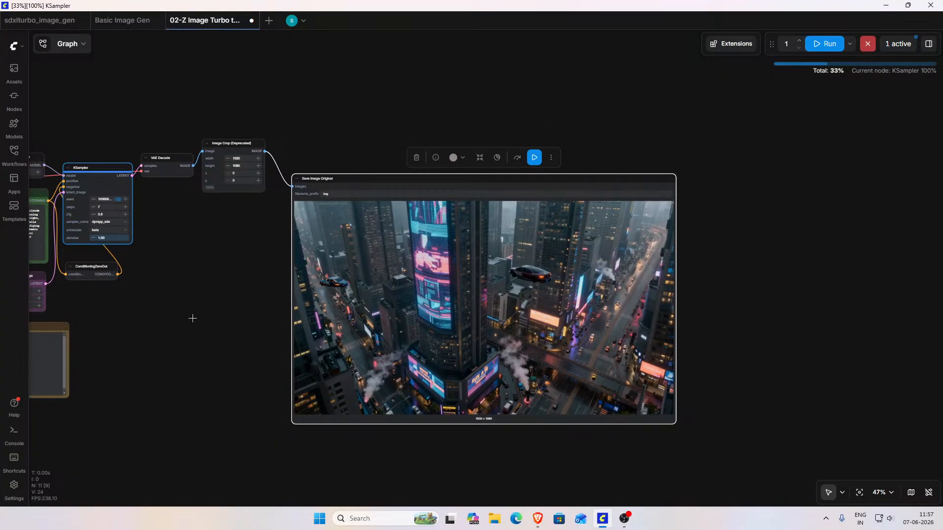
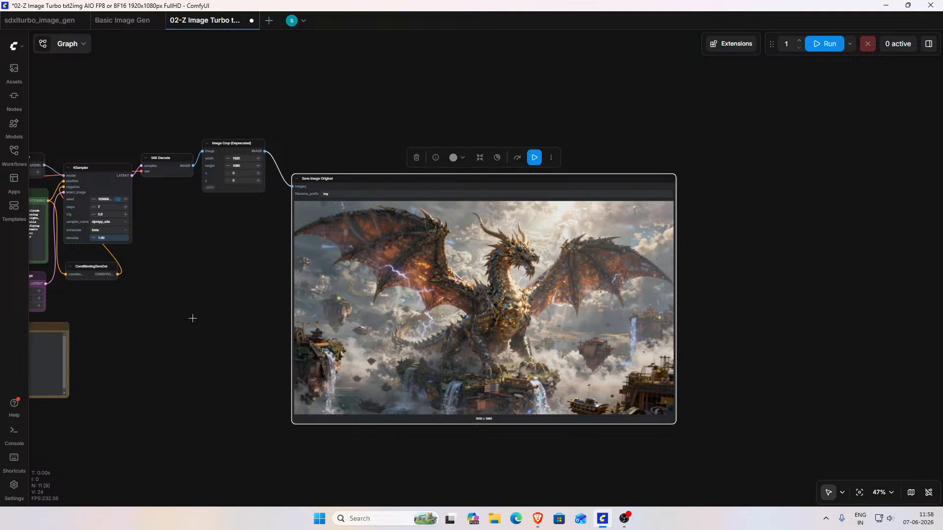
# Step: Switch to the ChatGPT page in the browser and copy the full prompt under "3. Luxury Supercar Advertisement"
pyautogui.moveTo(538, 519)
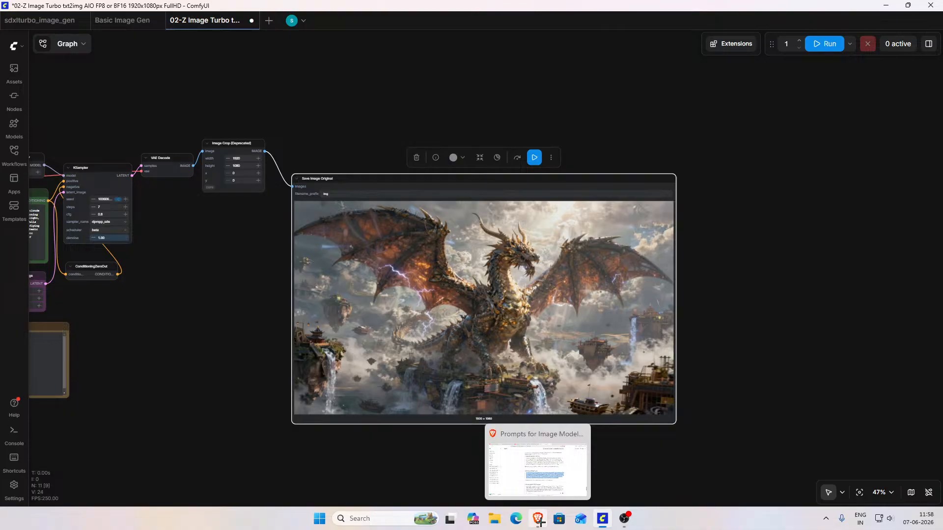
pyautogui.click(549, 465)
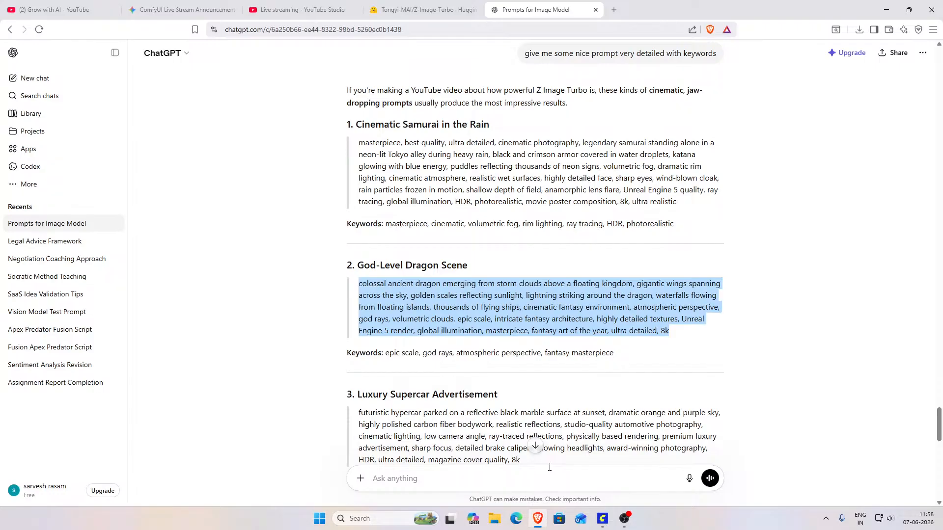
pyautogui.scroll(-2, 538, 442)
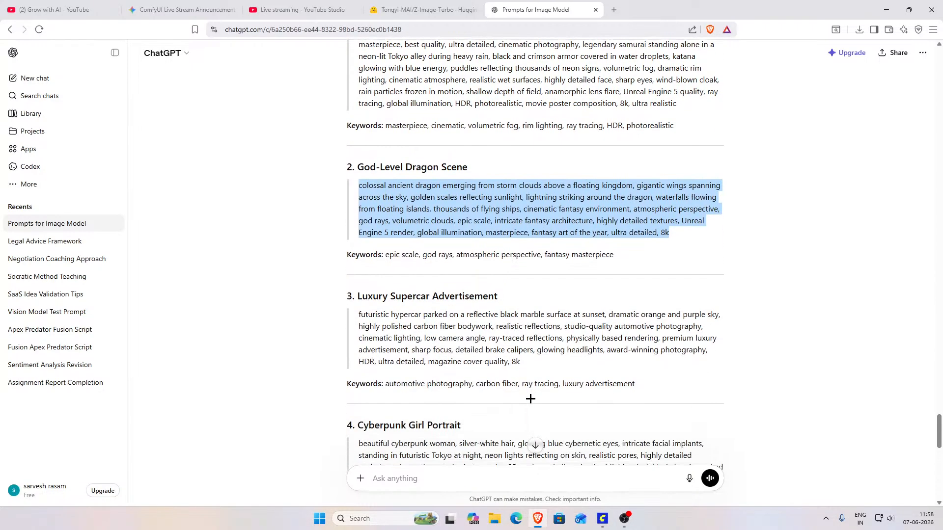
pyautogui.scroll(-2, 530, 398)
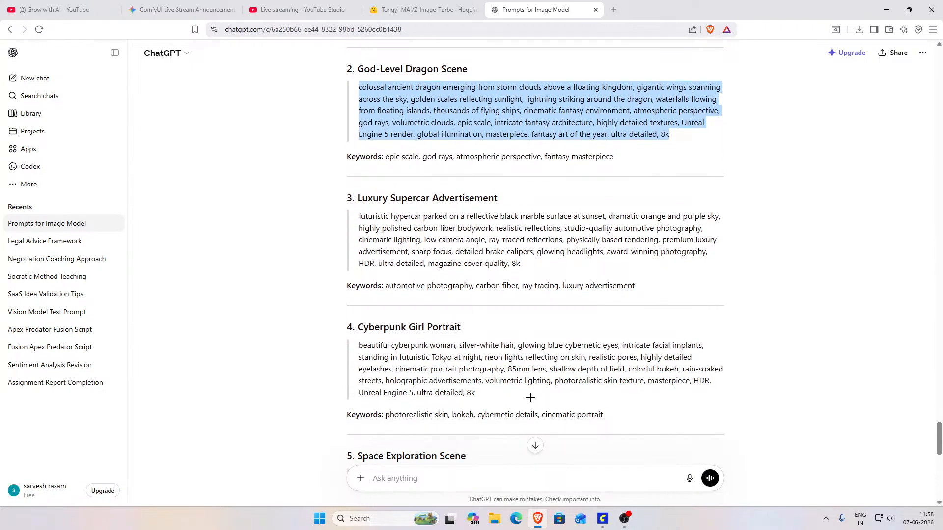
pyautogui.click(522, 264)
pyautogui.moveTo(523, 264); pyautogui.dragTo(356, 216)
pyautogui.hotkey('ctrl', 'c')
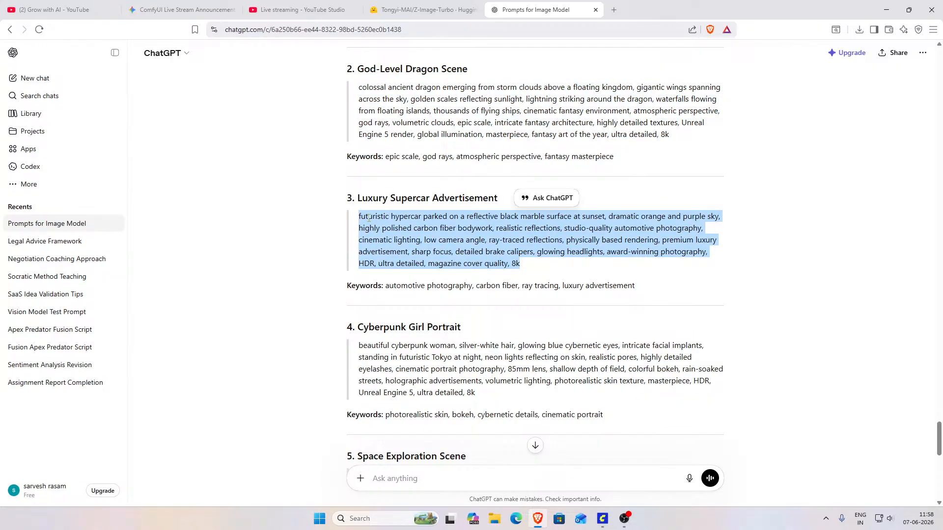
# Step: Back in ComfyUI, replace the dragon text in the CLIP Text Encode node with the copied hypercar prompt and run the workflow
pyautogui.moveTo(226, 317); pyautogui.dragTo(594, 339)
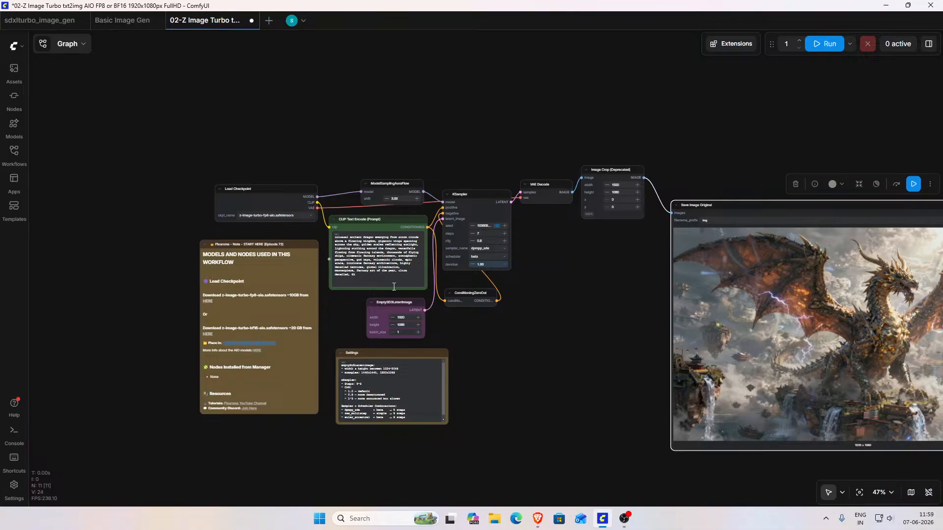
pyautogui.hotkey('ctrl', 'v')
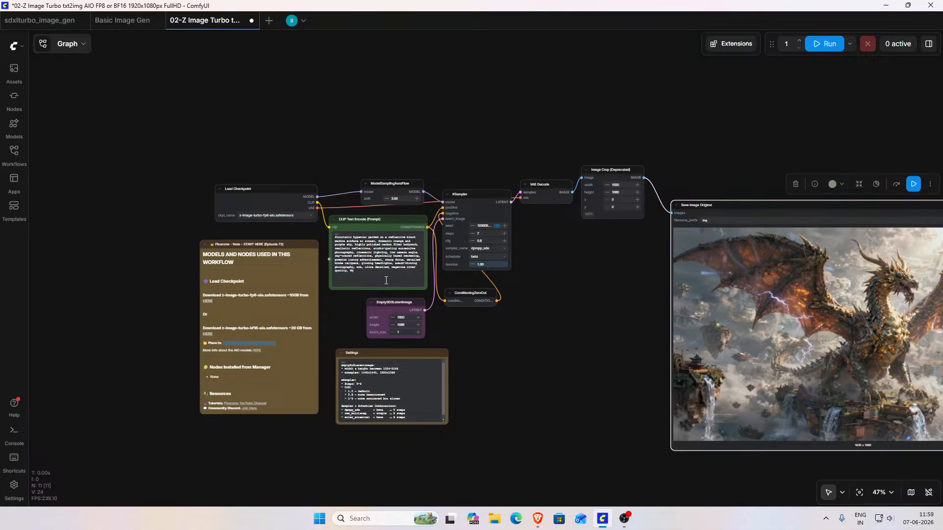
pyautogui.scroll(4, 491, 333)
pyautogui.moveTo(511, 334); pyautogui.dragTo(679, 424)
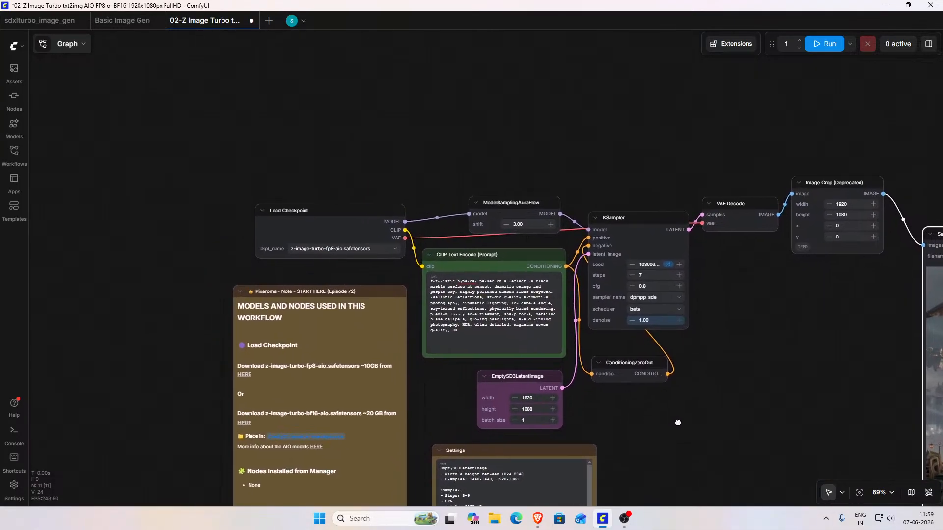
pyautogui.moveTo(584, 342); pyautogui.dragTo(530, 347)
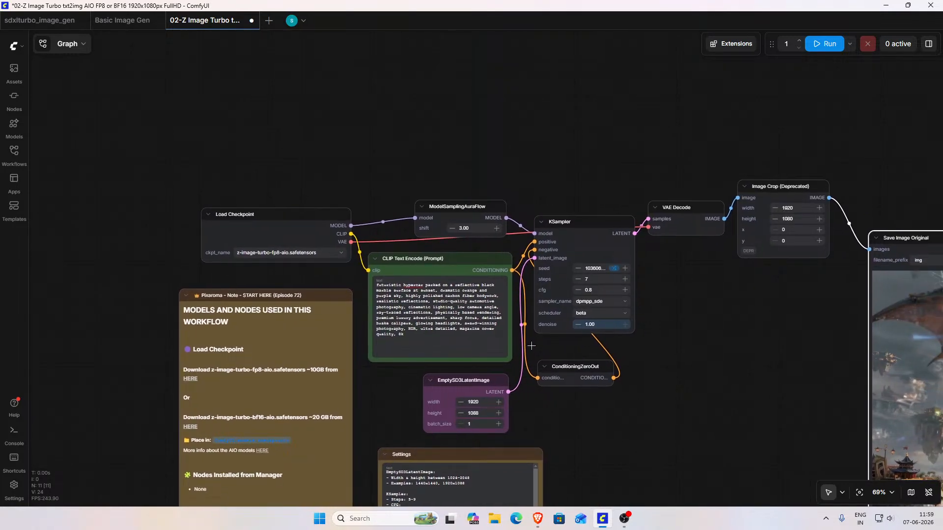
pyautogui.scroll(5, 517, 352)
pyautogui.scroll(2, 517, 352)
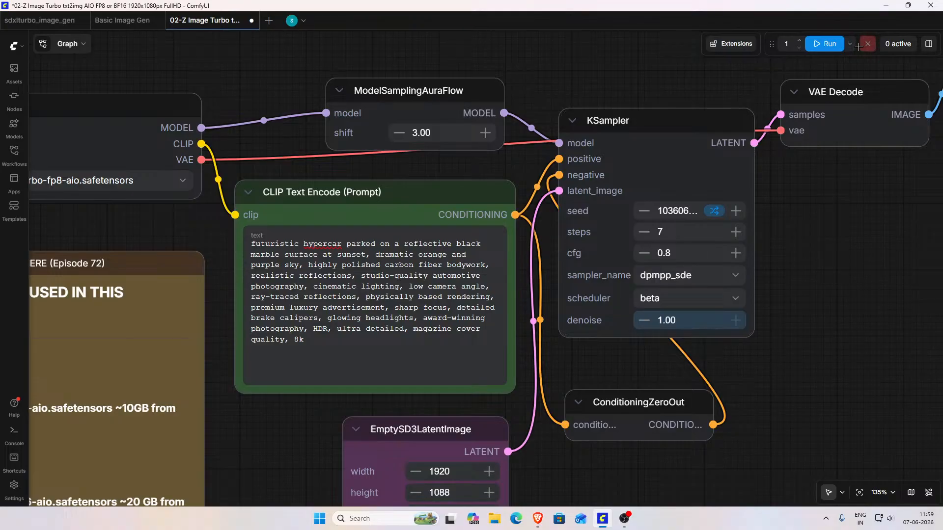
pyautogui.click(828, 44)
# Step: Open the dragon image img_00009_.png from the output folder in File Explorer and view it full screen while the hypercar generates
pyautogui.scroll(-2, 839, 276)
pyautogui.scroll(-6, 839, 276)
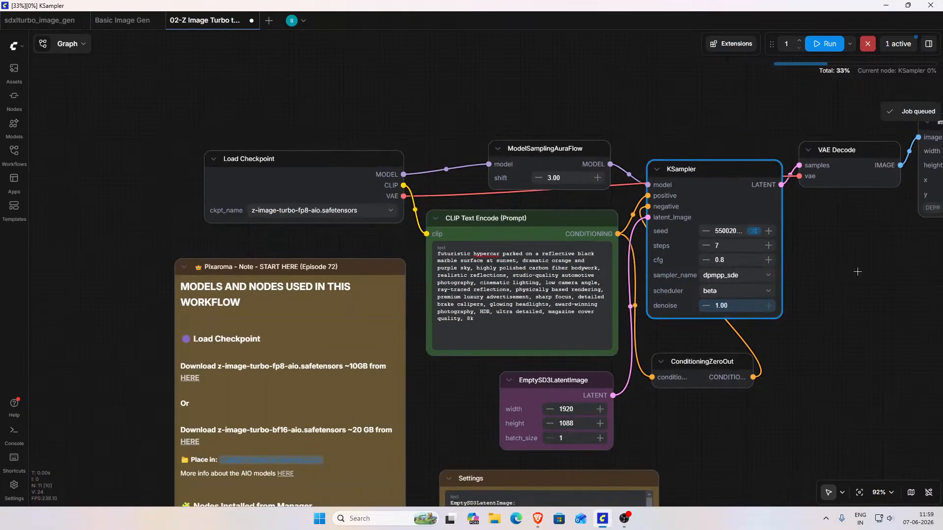
pyautogui.moveTo(880, 321); pyautogui.dragTo(486, 320)
pyautogui.scroll(-2, 545, 314)
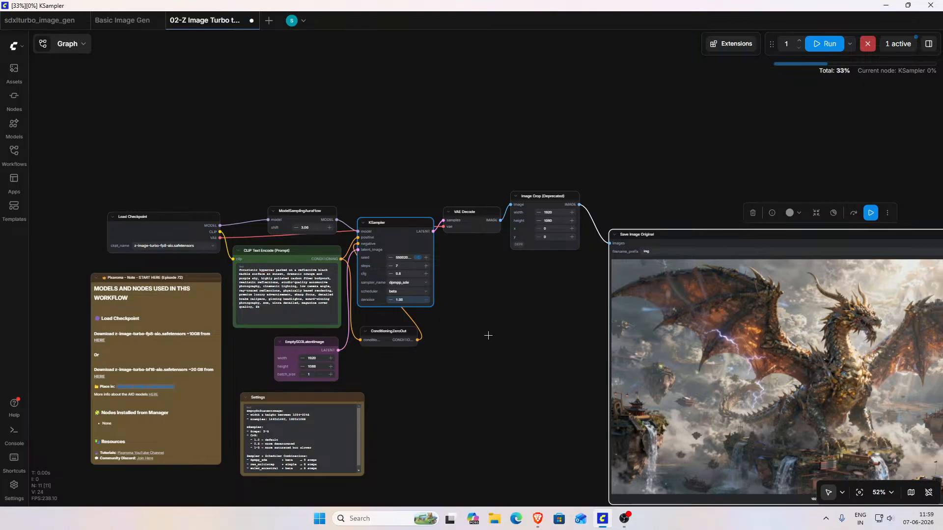
pyautogui.moveTo(505, 335); pyautogui.dragTo(166, 292)
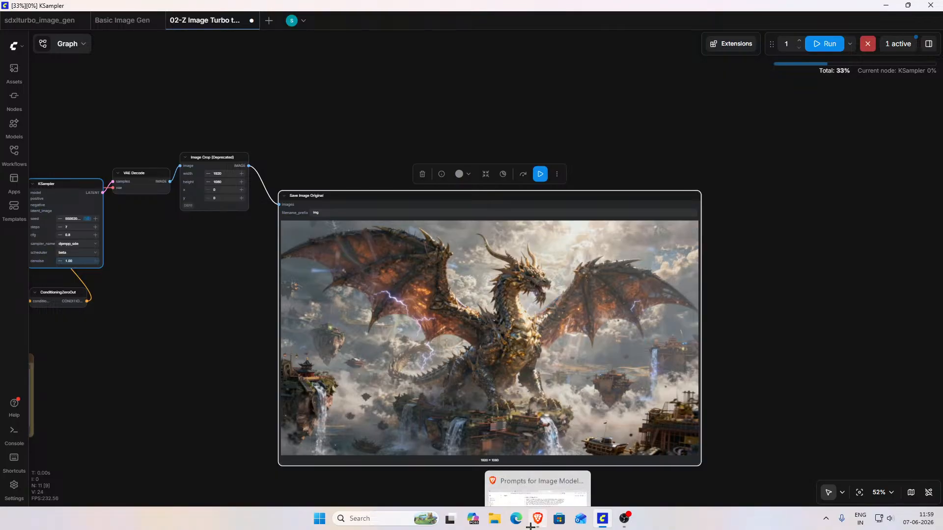
pyautogui.click(494, 518)
pyautogui.click(347, 328)
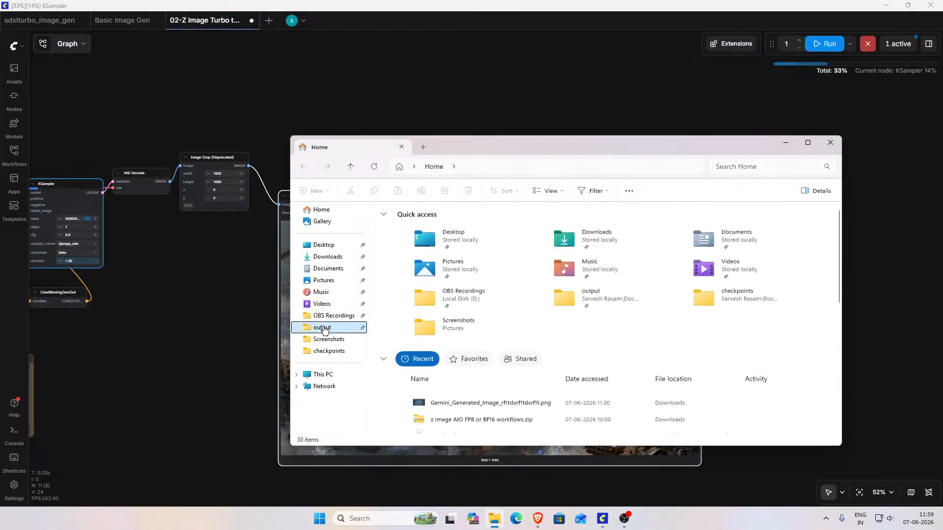
pyautogui.press('Return')
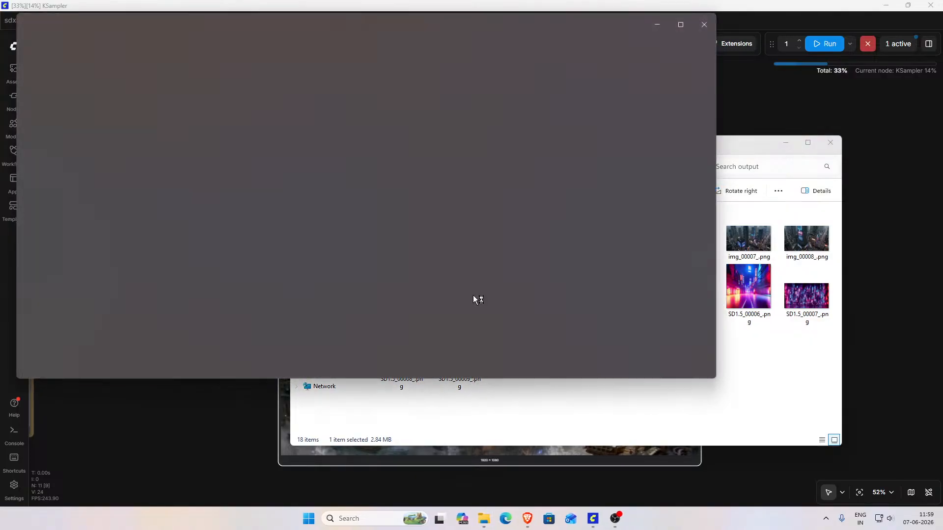
pyautogui.click(704, 367)
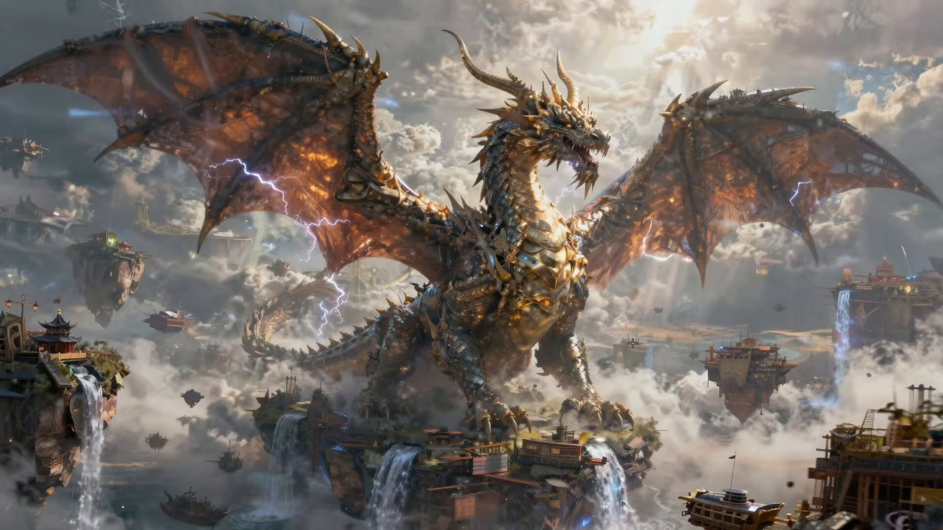
# Step: Compare the dragon image with the first two SD1.5 images in the folder, then close the image viewer and File Explorer
pyautogui.click(935, 265)
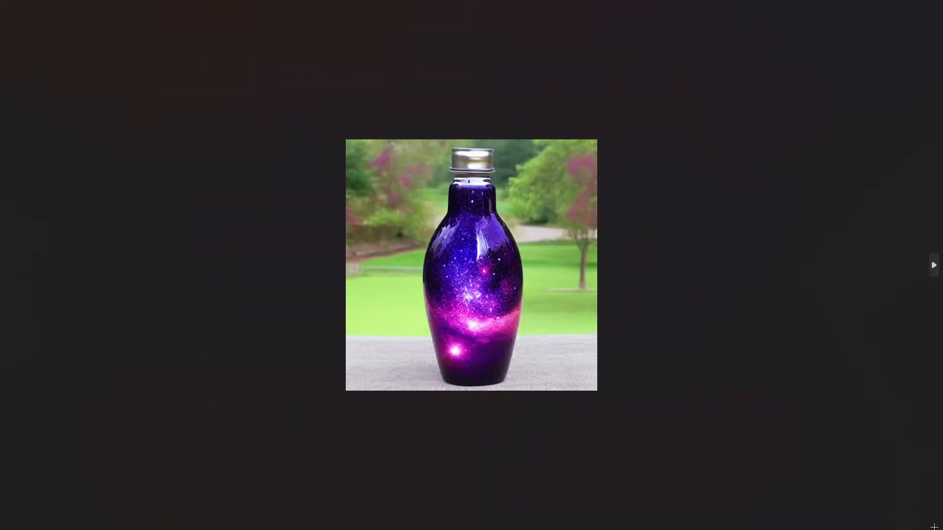
pyautogui.click(935, 265)
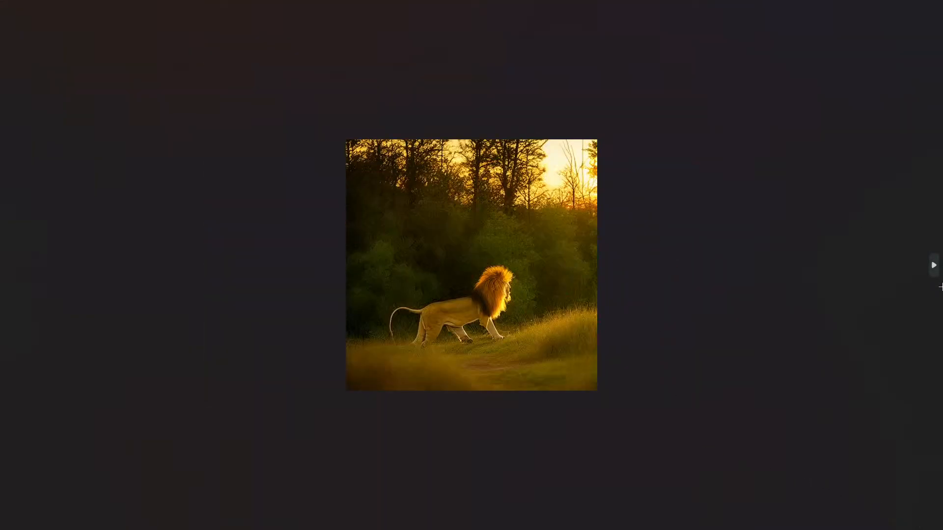
pyautogui.click(8, 266)
pyautogui.click(8, 266)
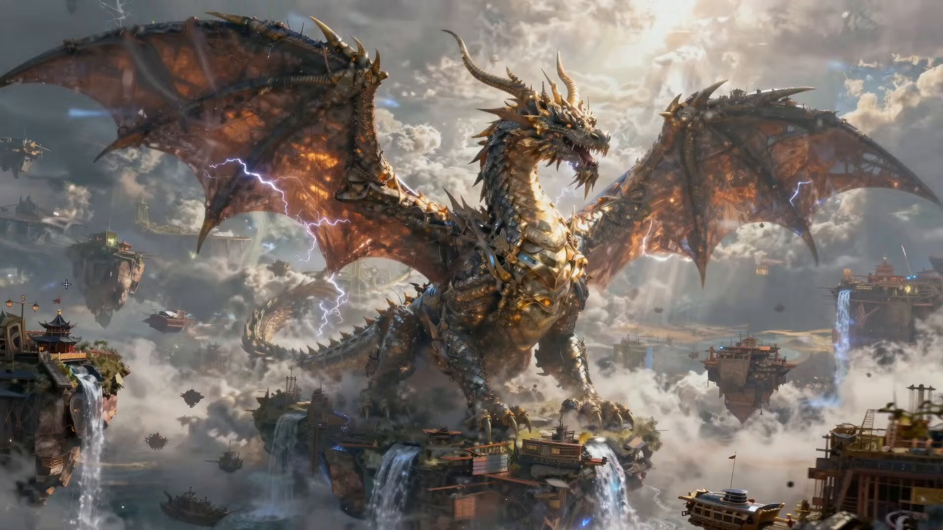
pyautogui.press('Escape')
pyautogui.click(705, 19)
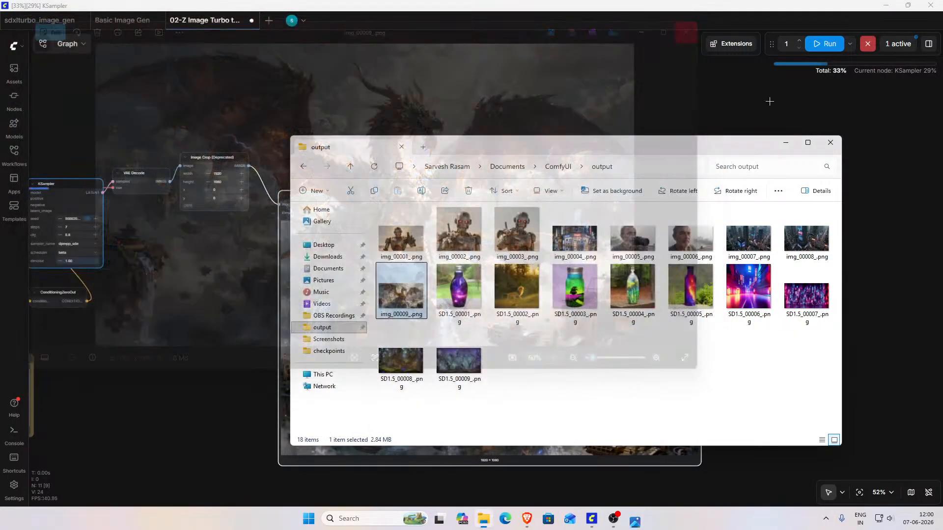
pyautogui.click(824, 142)
# Step: Examine the generated hypercar image in the Save Image Original node up close, including the bodywork, headlights and floor reflections
pyautogui.moveTo(188, 372); pyautogui.dragTo(337, 355)
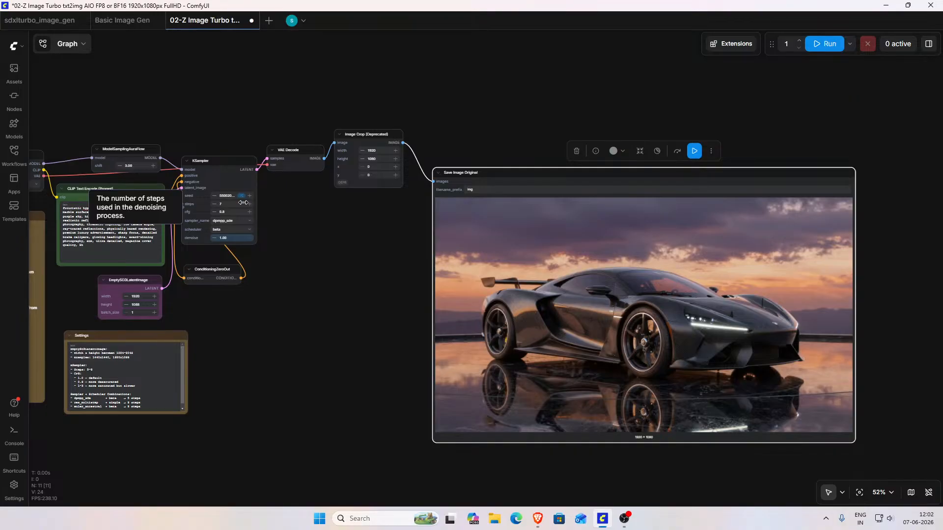
pyautogui.scroll(7, 629, 290)
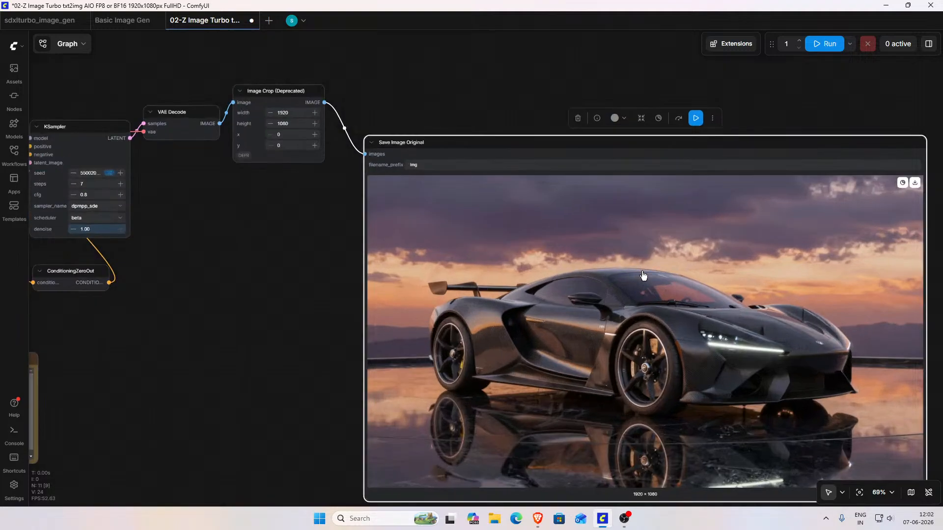
pyautogui.moveTo(178, 264); pyautogui.dragTo(36, 211)
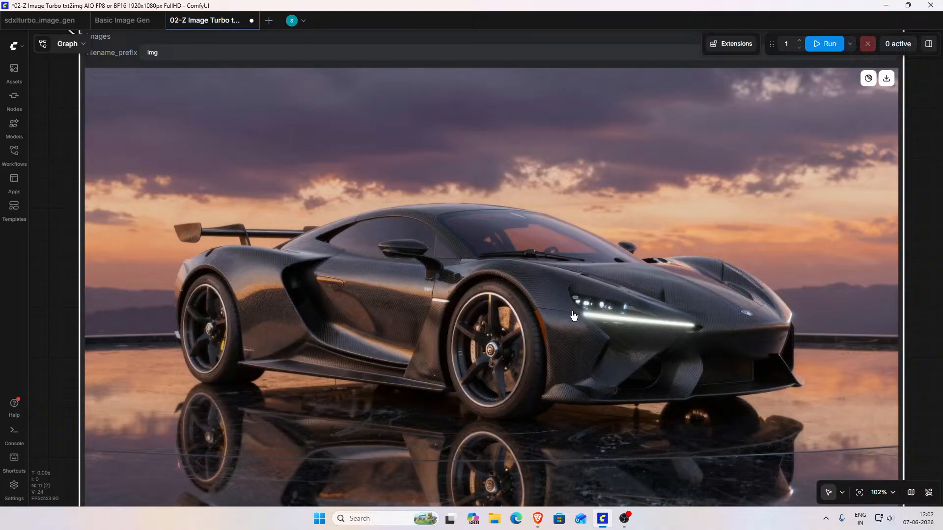
pyautogui.scroll(-8, 574, 316)
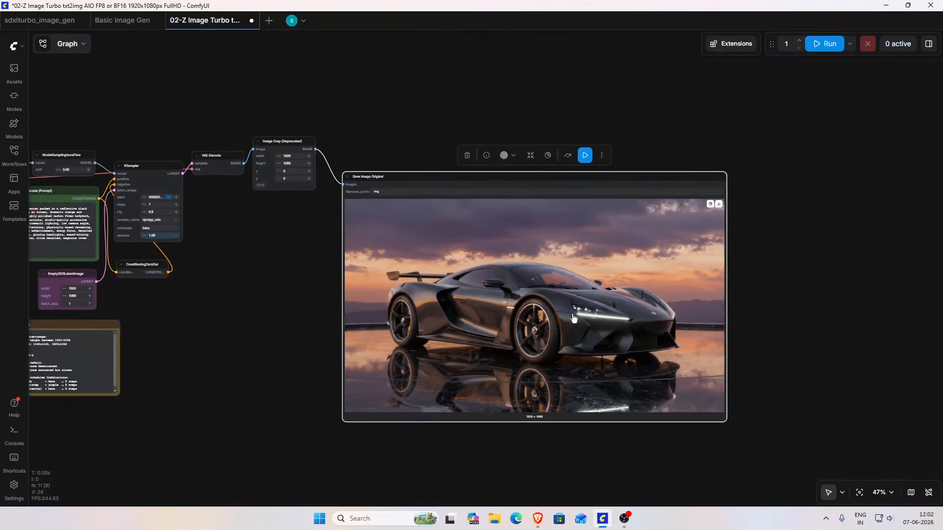
# Step: Review the whole workflow once more, from the checkpoint and model notes through the KSampler to the hypercar output
pyautogui.hscroll(-1, 535, 323)
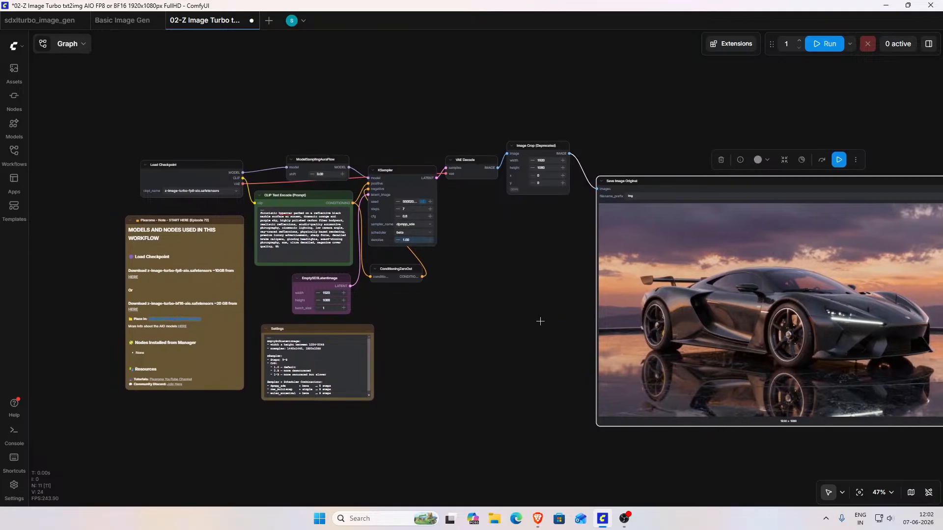
pyautogui.scroll(-1, 529, 322)
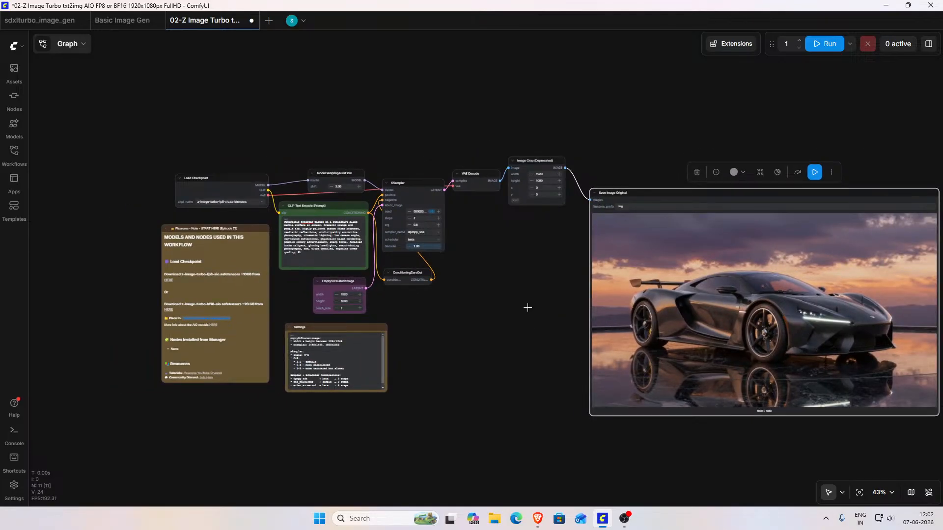
pyautogui.moveTo(527, 309); pyautogui.dragTo(467, 308)
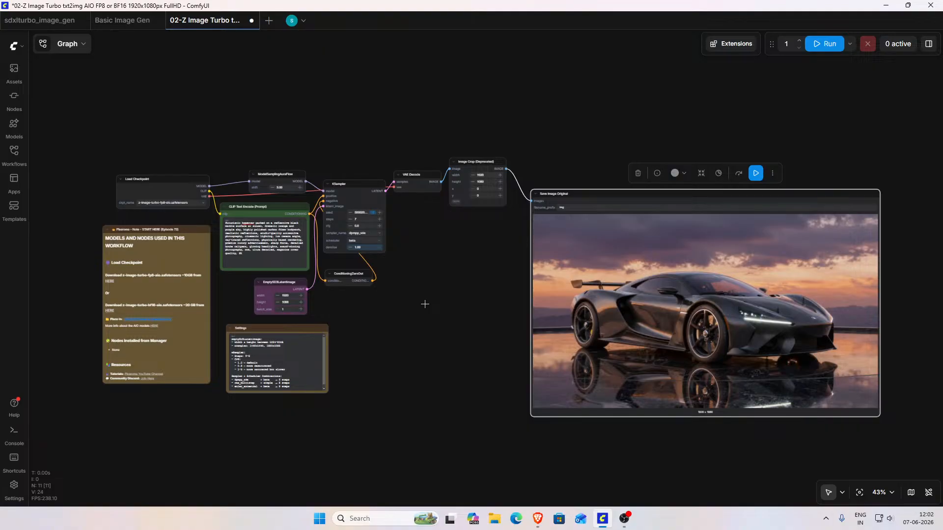
pyautogui.scroll(2, 354, 330)
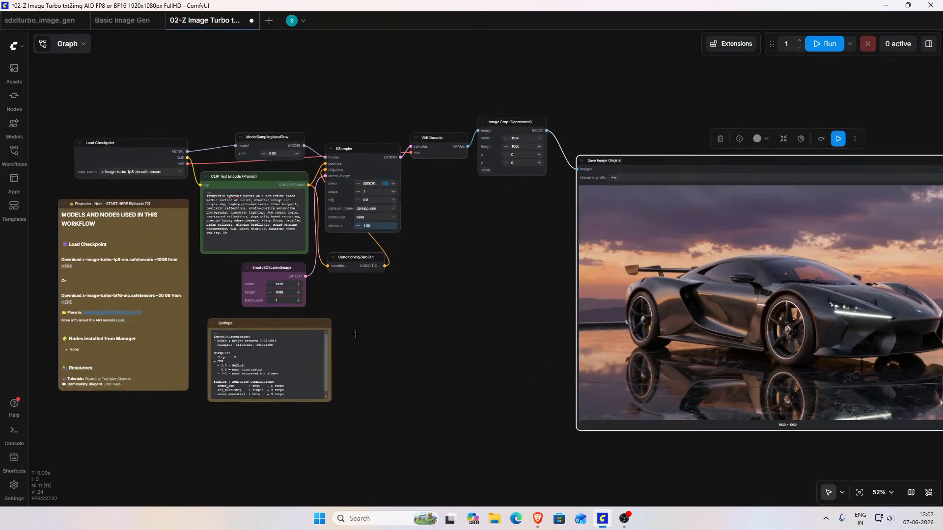
pyautogui.moveTo(363, 307); pyautogui.dragTo(652, 307)
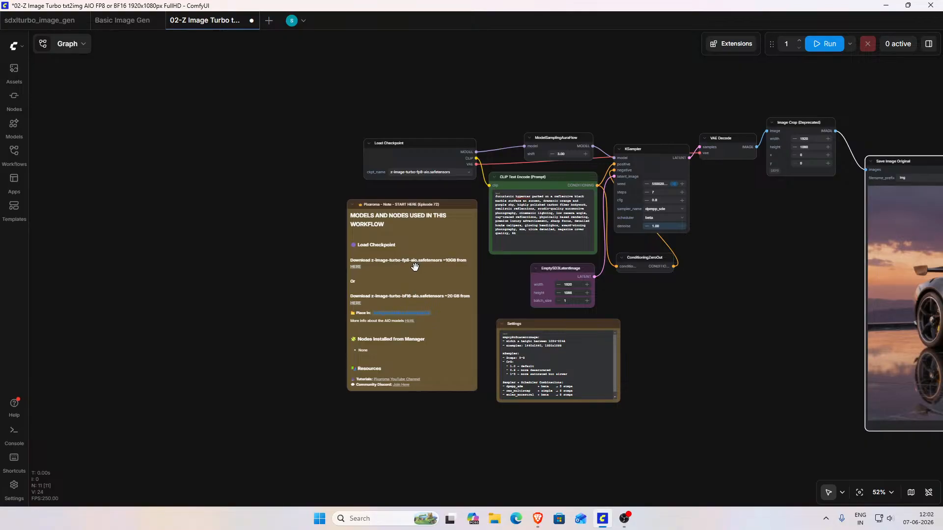
pyautogui.scroll(-2, 674, 314)
pyautogui.moveTo(729, 316); pyautogui.dragTo(478, 305)
pyautogui.scroll(-2, 466, 301)
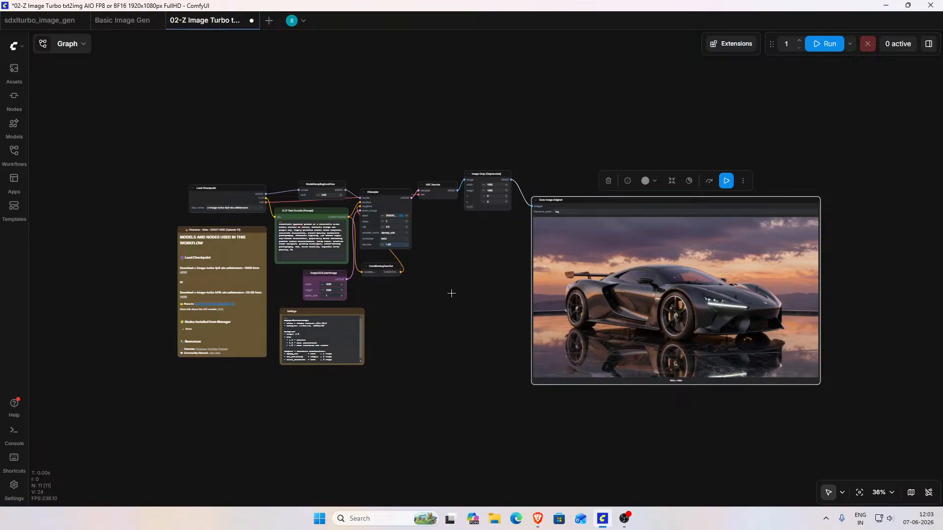
pyautogui.click(626, 522)
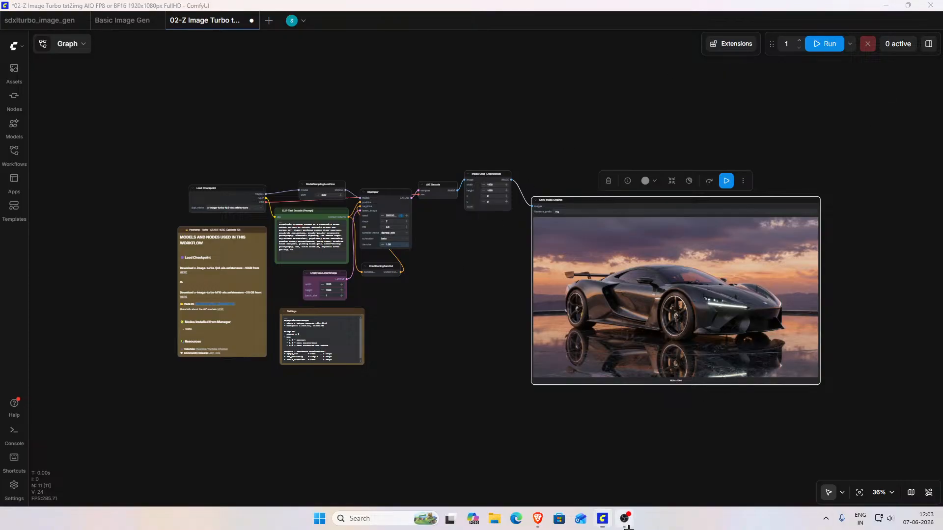